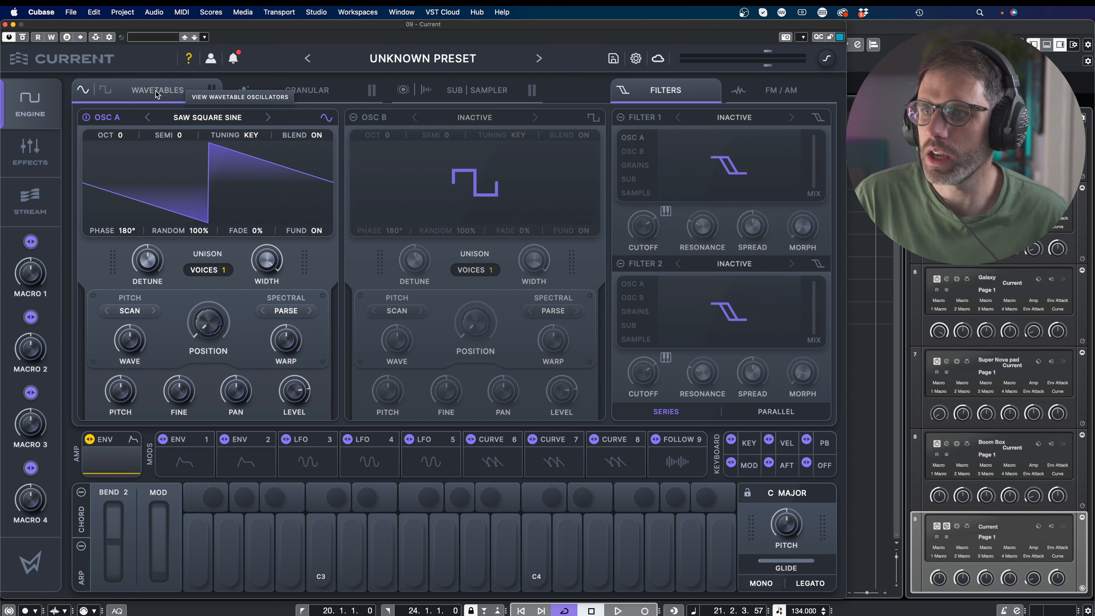
Step: Switch oscillator B on and off again, and browse oscillator A's wavetable list
{"action": "left_click", "coordinate": [353, 118]}
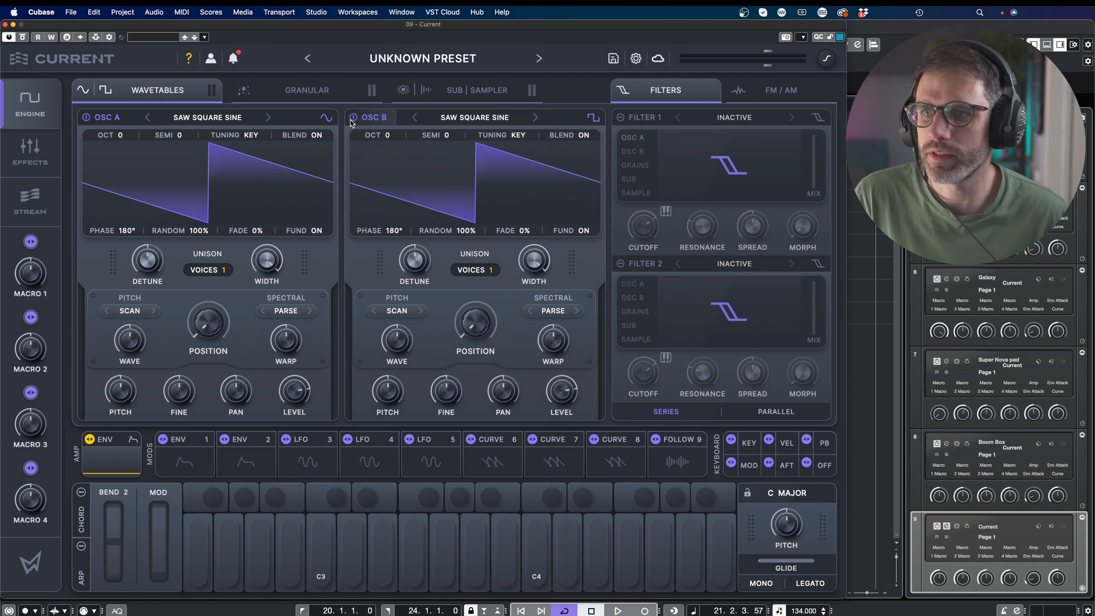
{"action": "left_click", "coordinate": [353, 118]}
{"action": "left_click", "coordinate": [209, 118]}
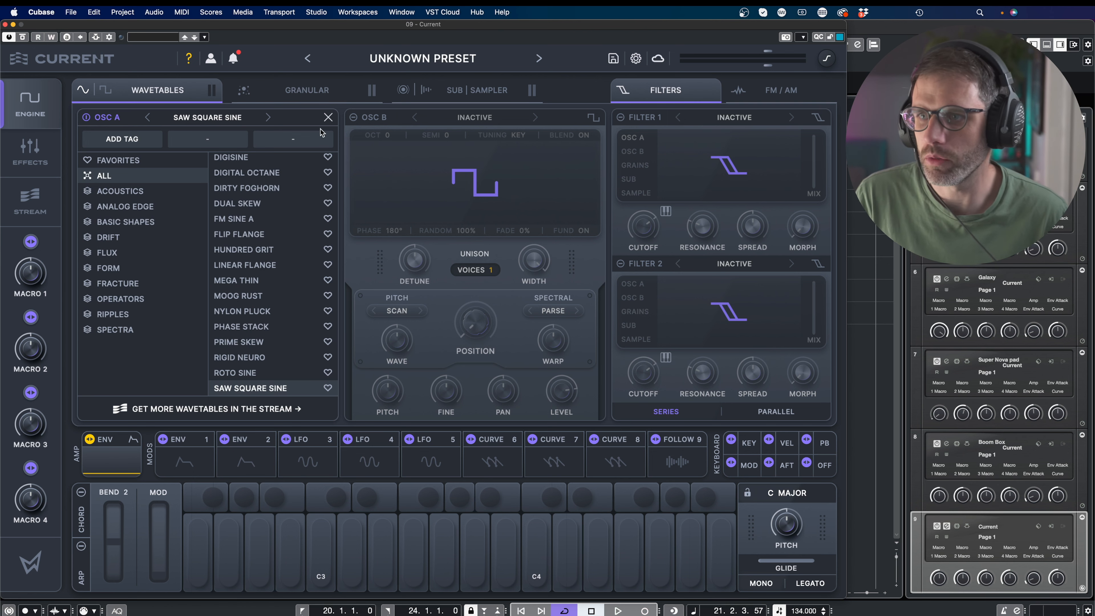
{"action": "left_click", "coordinate": [327, 118]}
{"action": "mouse_move", "coordinate": [274, 254]}
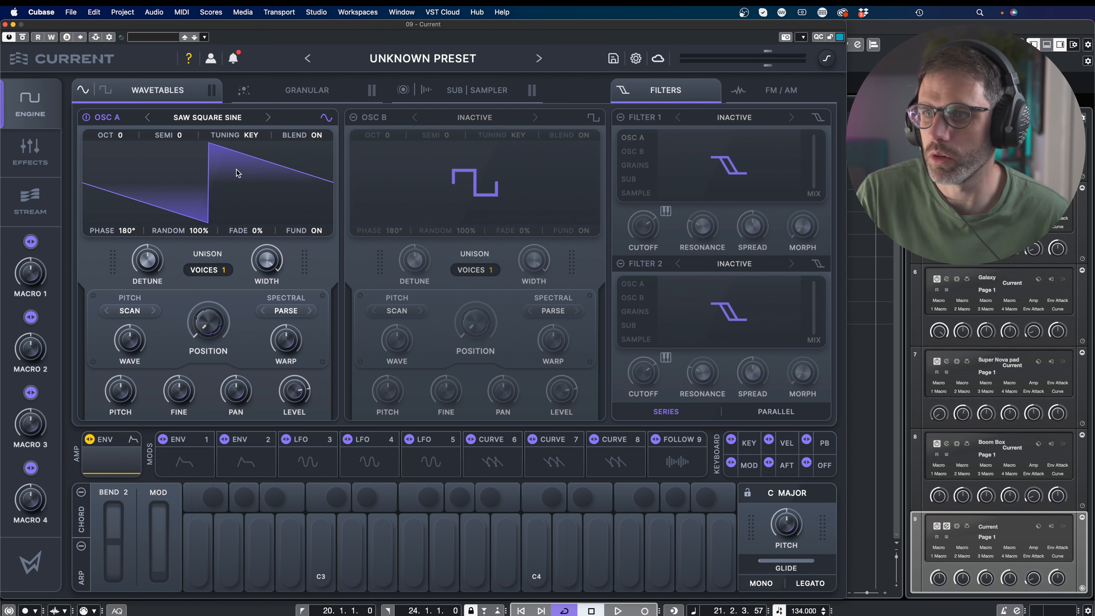
Step: View the granular engine and the sub and sampler sound sources
{"action": "left_click", "coordinate": [279, 93]}
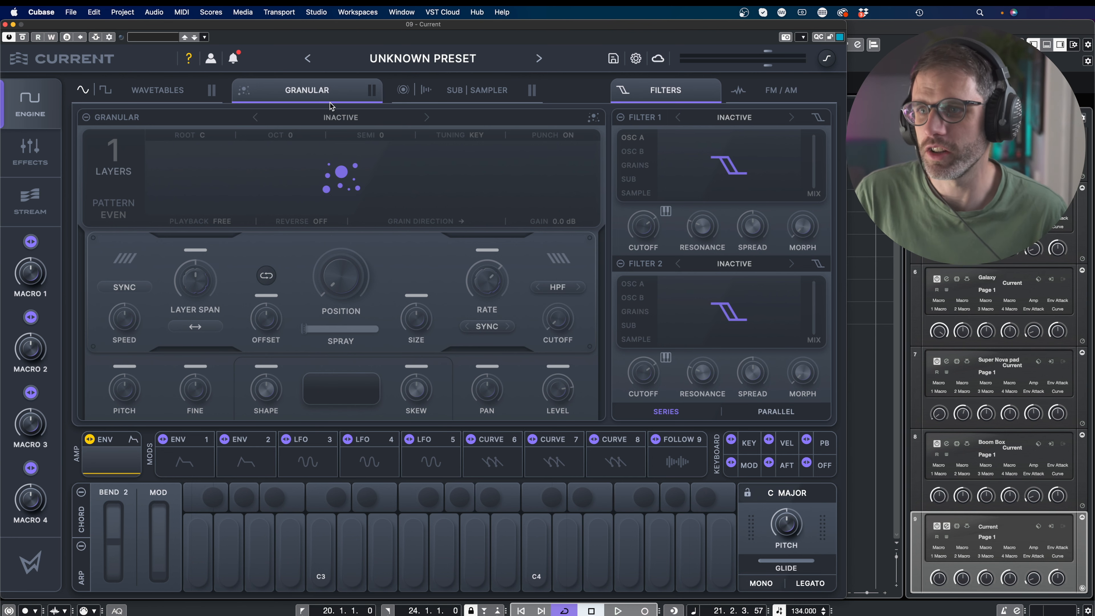
{"action": "left_click", "coordinate": [485, 91]}
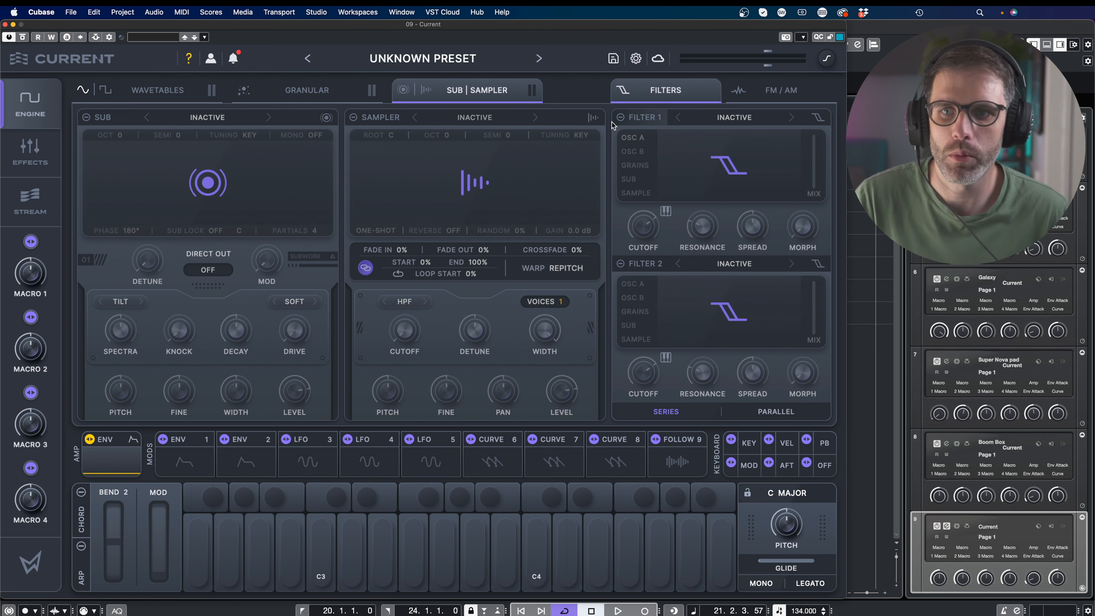
Step: Switch filter 1 on, look through its filter type categories, and switch it off again
{"action": "left_click", "coordinate": [620, 117]}
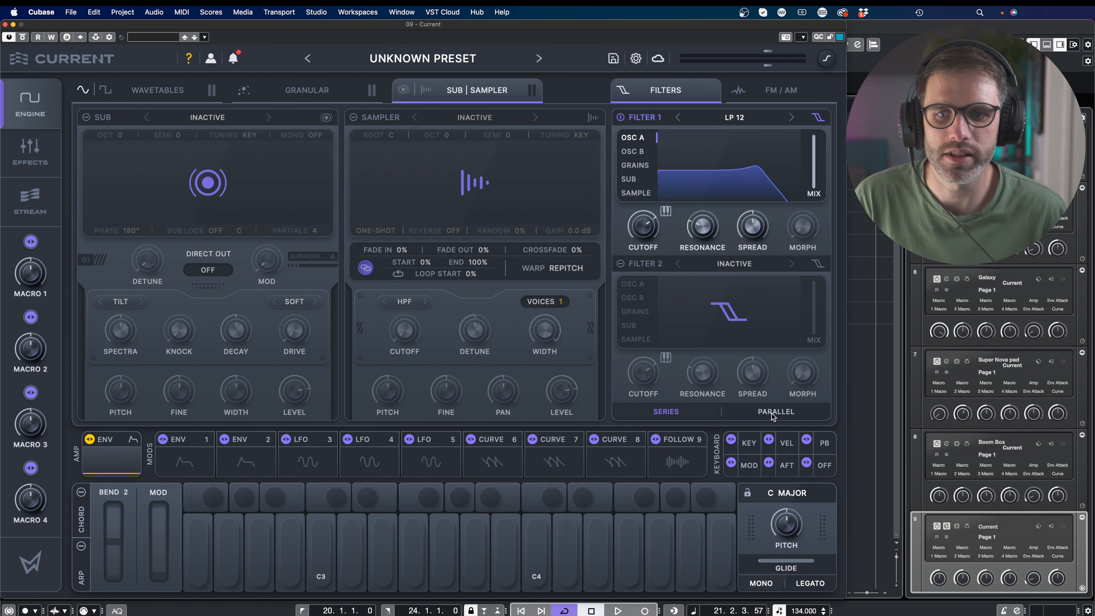
{"action": "left_click", "coordinate": [719, 125]}
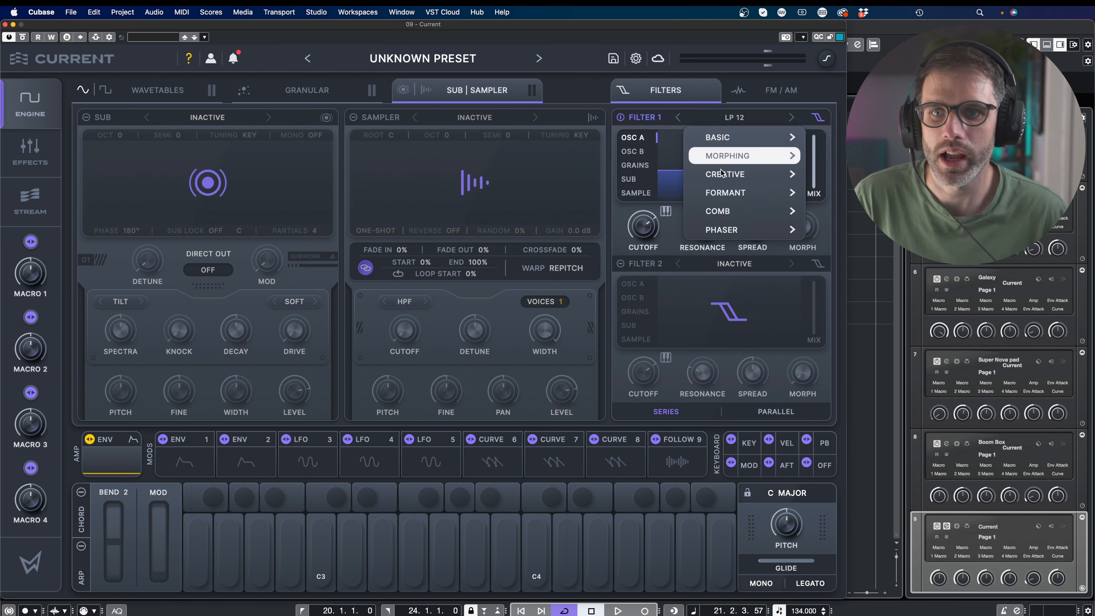
{"action": "mouse_move", "coordinate": [725, 164]}
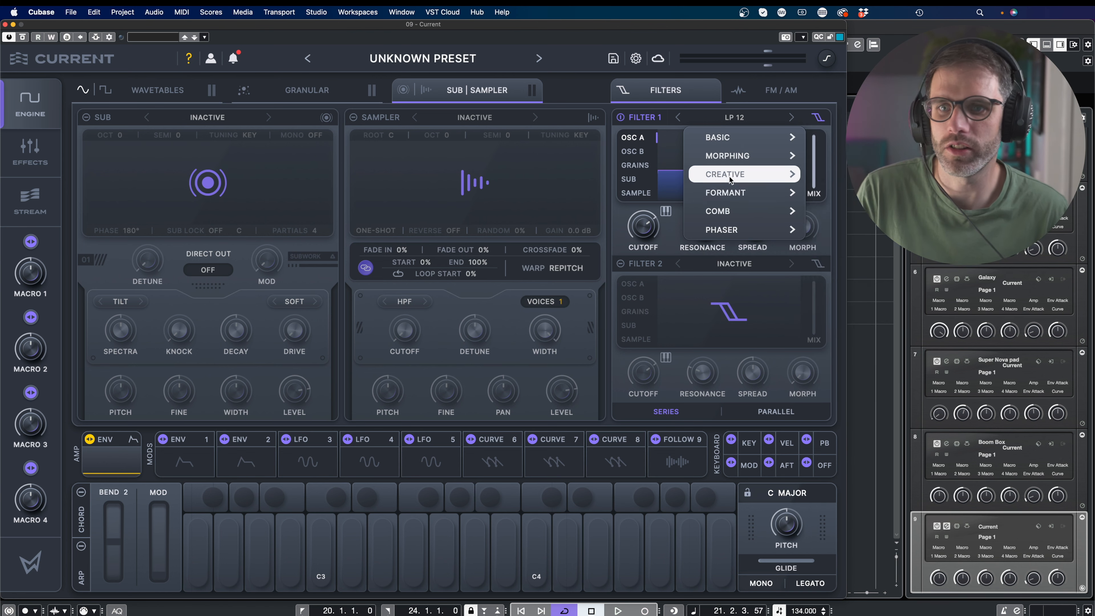
{"action": "left_click", "coordinate": [619, 118]}
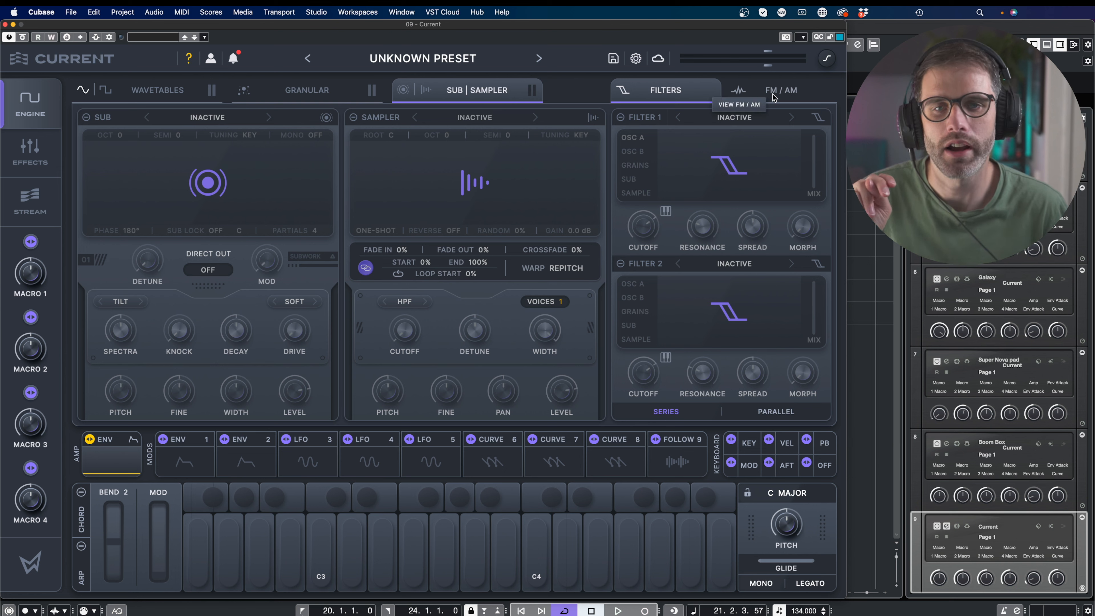
Step: Examine the FM/AM modulation section, including oscillator A's modulation source options, and return to the filters
{"action": "left_click", "coordinate": [774, 96]}
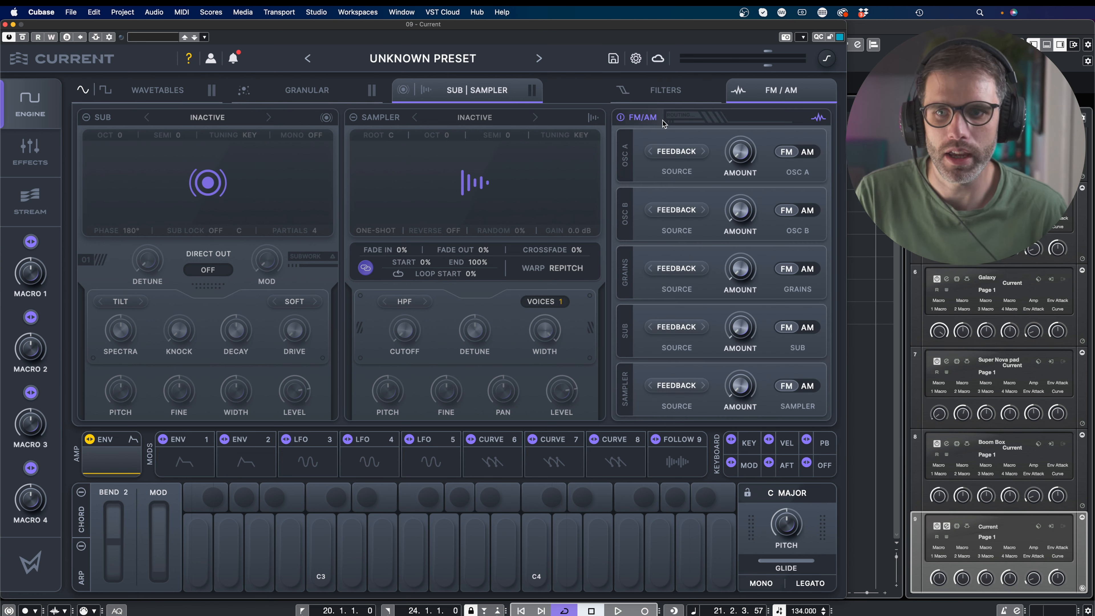
{"action": "left_click", "coordinate": [676, 151]}
{"action": "left_click", "coordinate": [706, 133]}
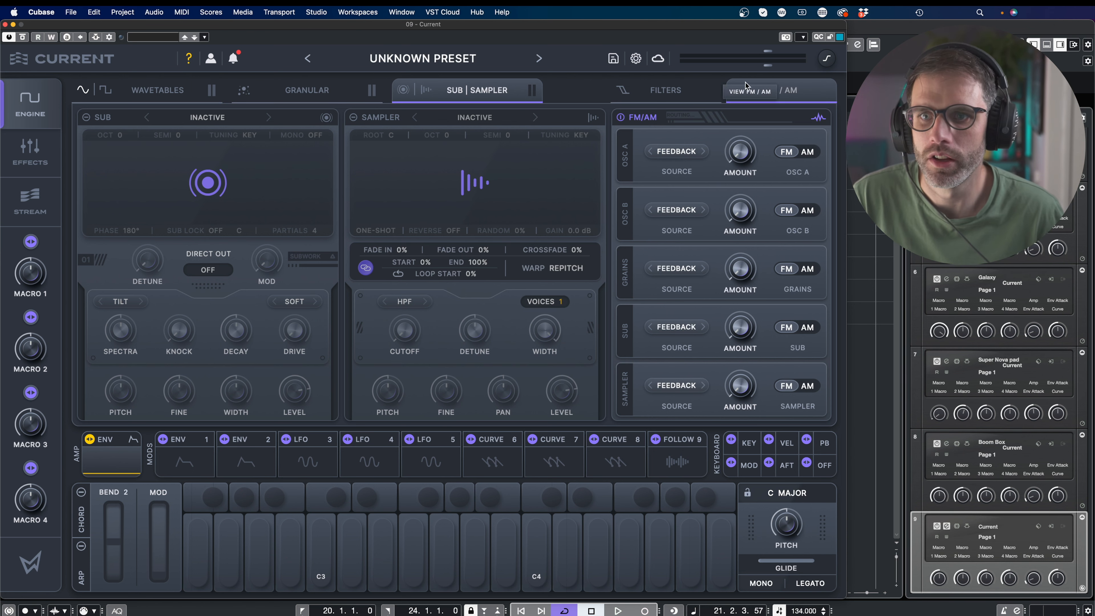
{"action": "left_click", "coordinate": [686, 89]}
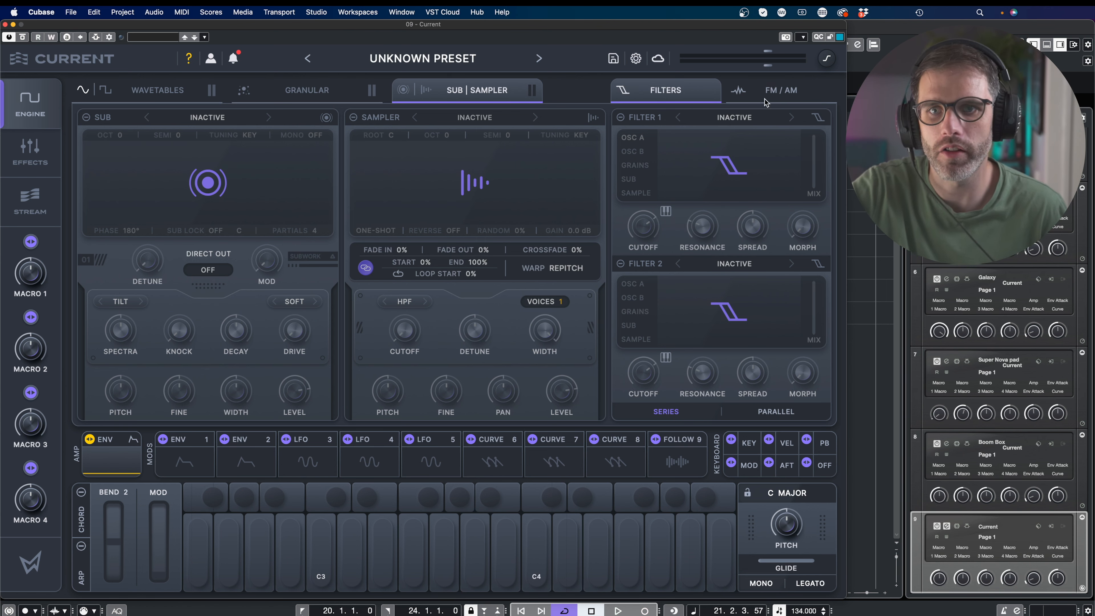
{"action": "left_click", "coordinate": [772, 92]}
{"action": "left_click", "coordinate": [666, 90]}
Step: Reshape the amp envelope by lengthening its decay and adjusting its sustain level
{"action": "left_click", "coordinate": [110, 461]}
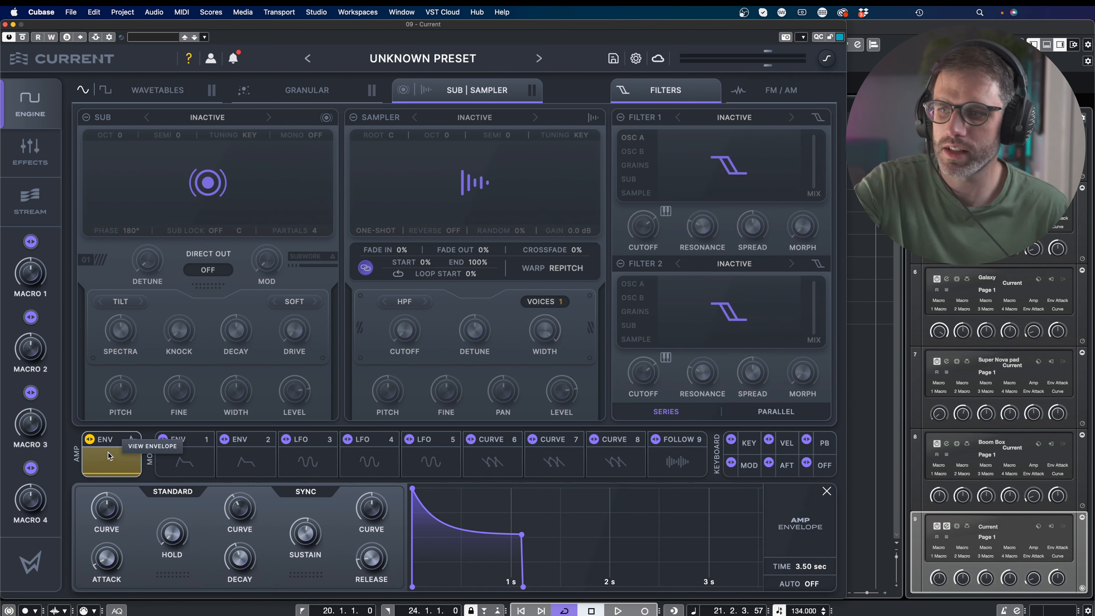
{"action": "left_click_drag", "start_coordinate": [522, 534], "coordinate": [563, 538]}
{"action": "mouse_move", "coordinate": [302, 535]}
{"action": "left_click_drag", "start_coordinate": [301, 535], "coordinate": [304, 530]}
Step: View the settings of modulation envelope 1 and close them
{"action": "left_click", "coordinate": [170, 462]}
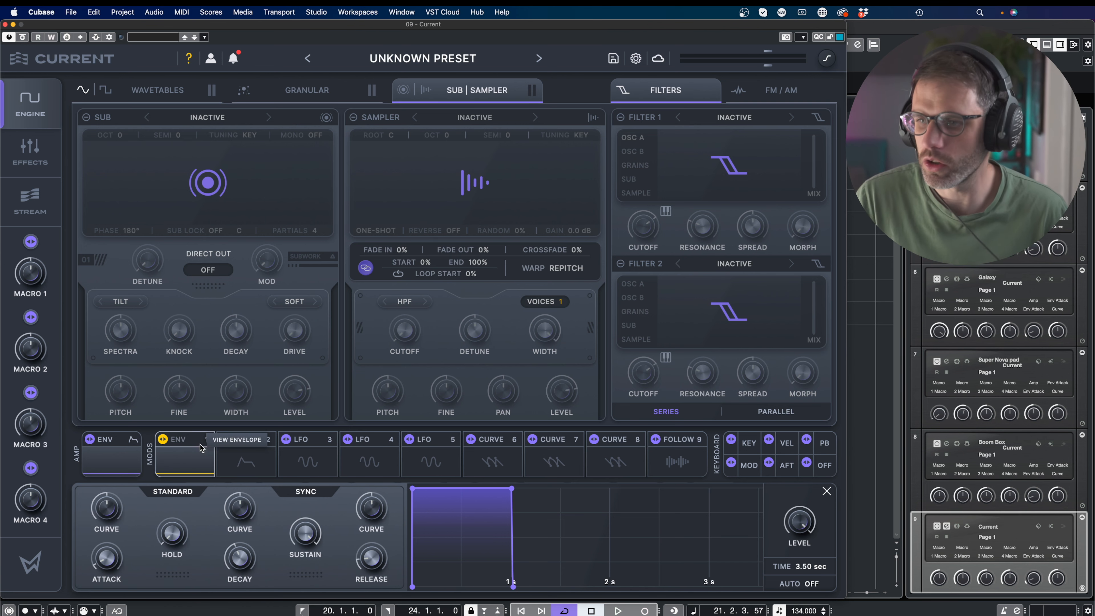
{"action": "left_click", "coordinate": [182, 444]}
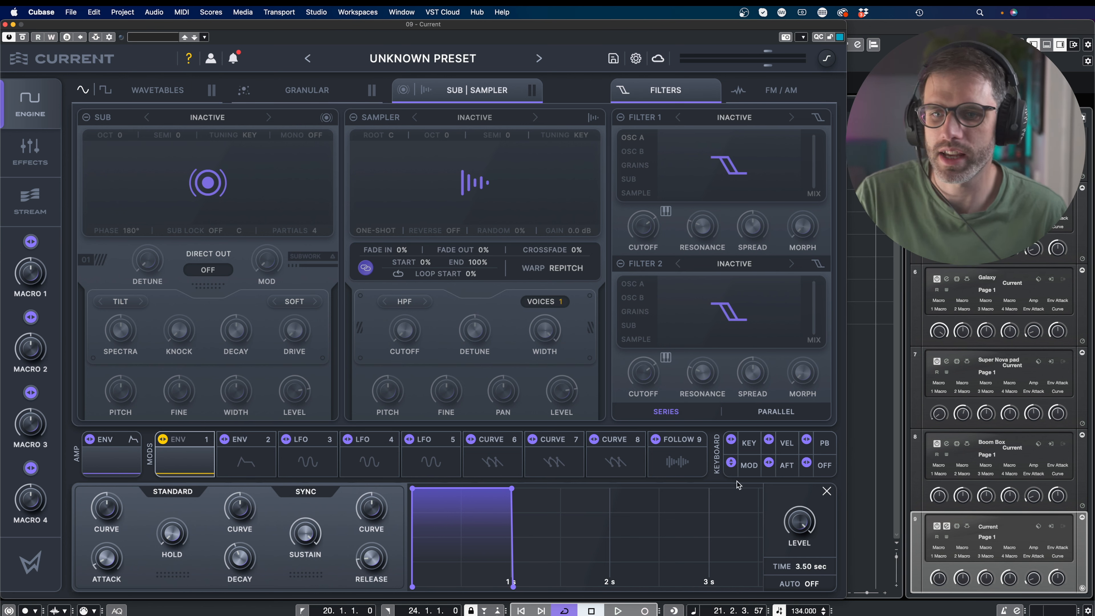
{"action": "left_click", "coordinate": [174, 463]}
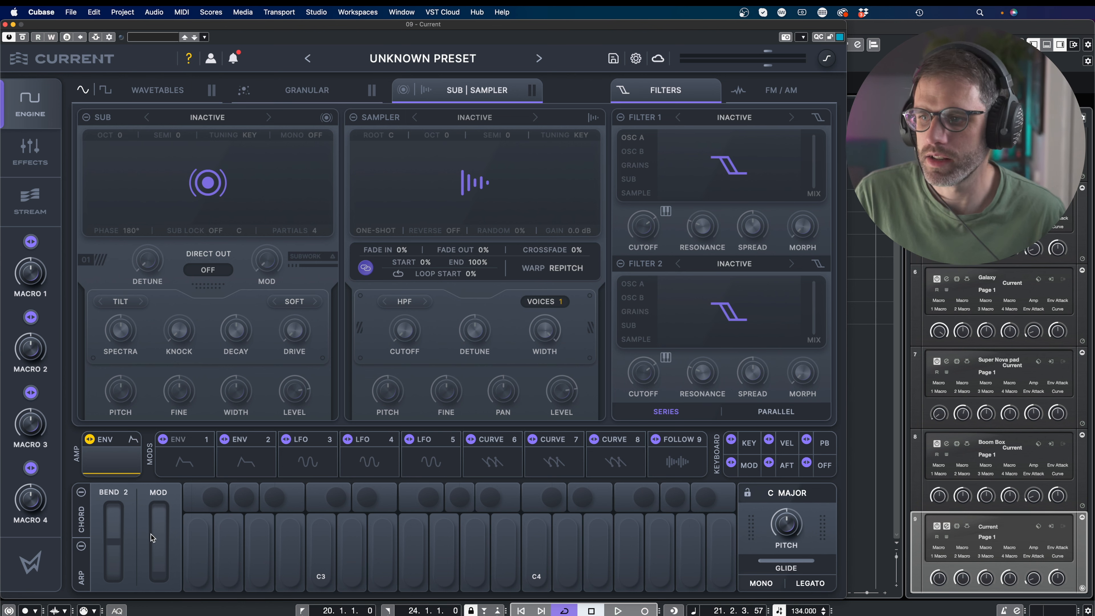
Step: Switch on the arpeggiator and the chord generator to view their settings, and switch both off again
{"action": "left_click", "coordinate": [81, 579]}
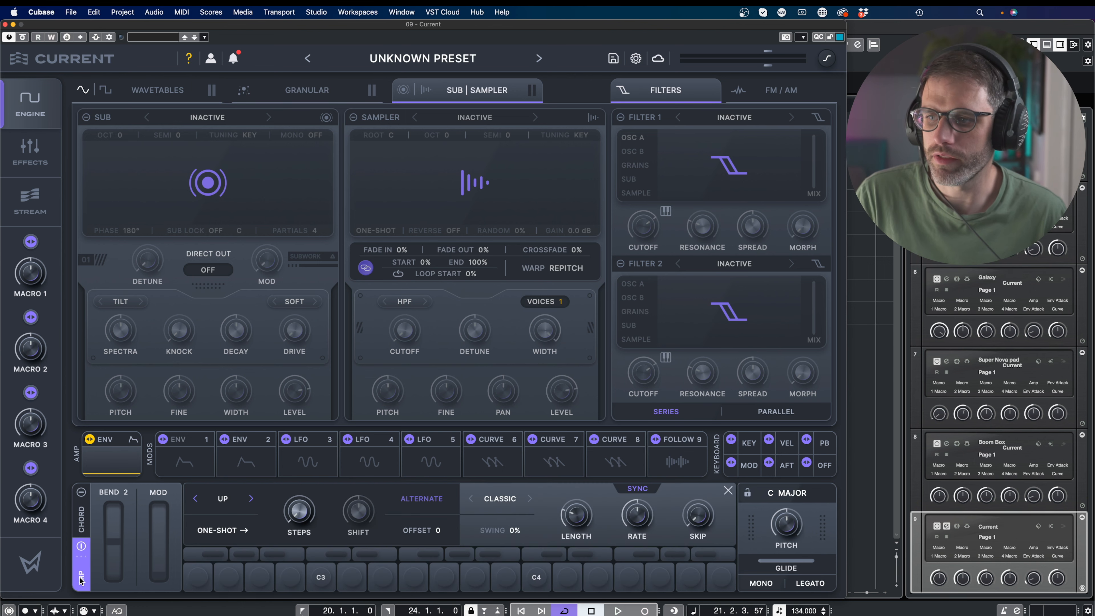
{"action": "left_click", "coordinate": [81, 520]}
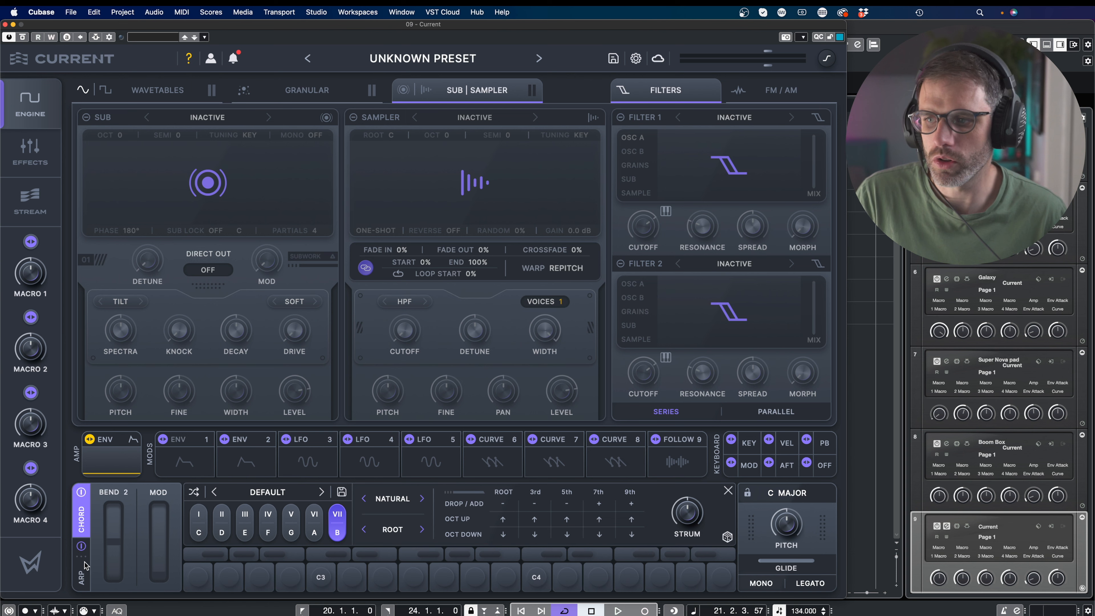
{"action": "left_click", "coordinate": [81, 498]}
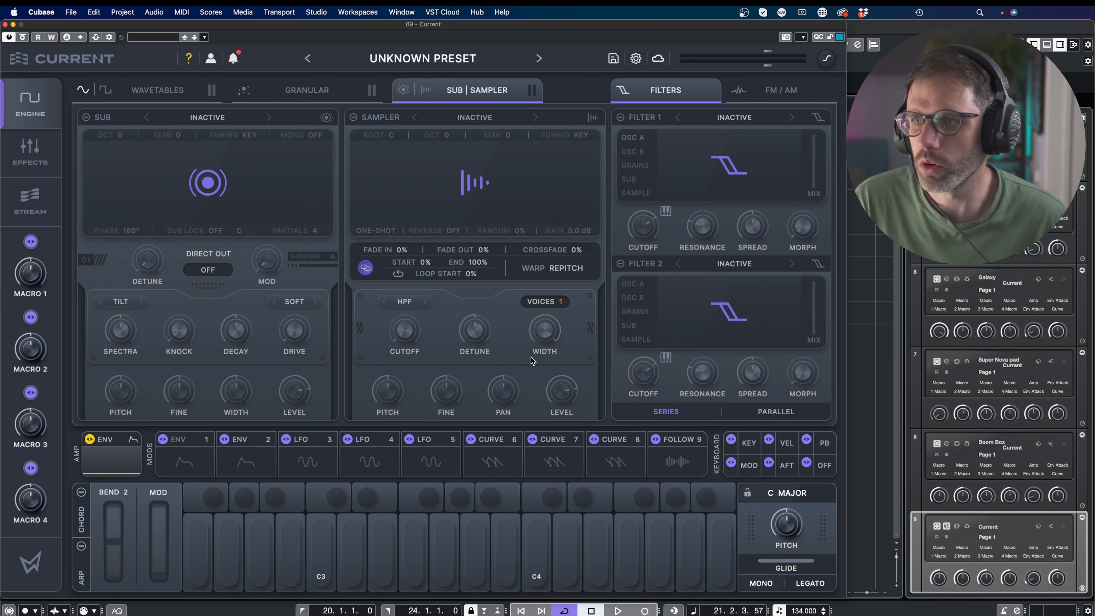
Step: Load the DEFAULT preset from the preset browser and close the browser
{"action": "left_click", "coordinate": [422, 58]}
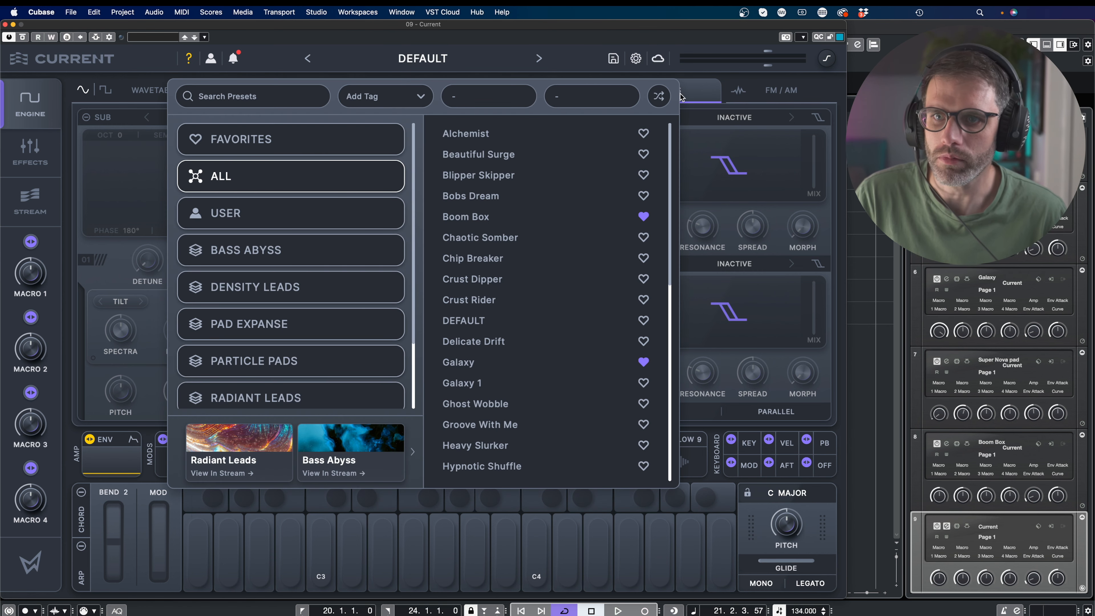
{"action": "left_click", "coordinate": [716, 84]}
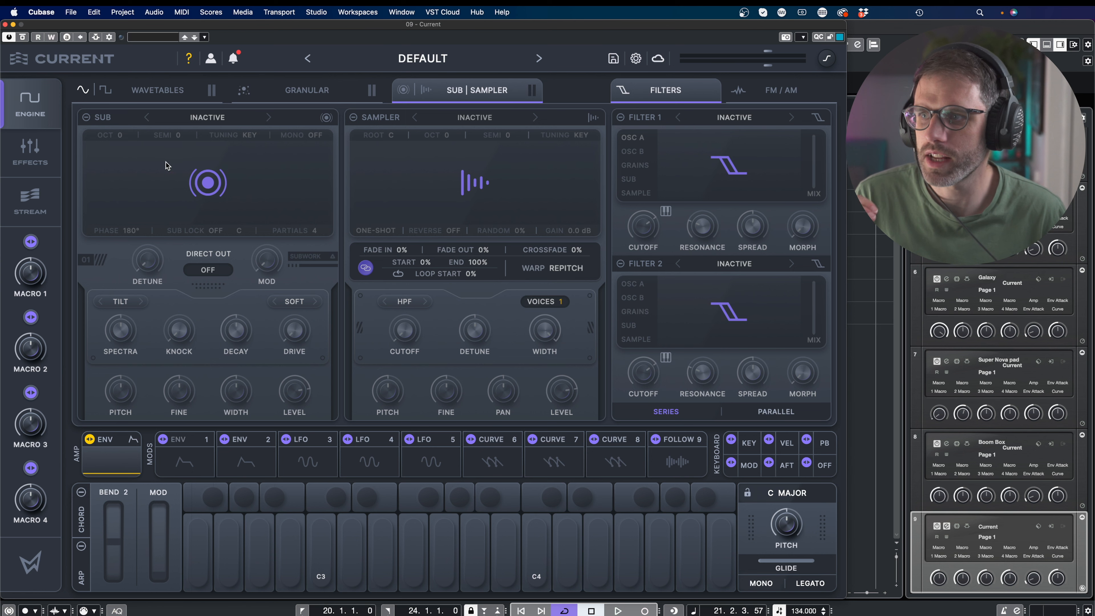
Step: Fill the first three effects slots with Cluster Delay, Fuse Compressor and Morph EQ
{"action": "left_click", "coordinate": [31, 150]}
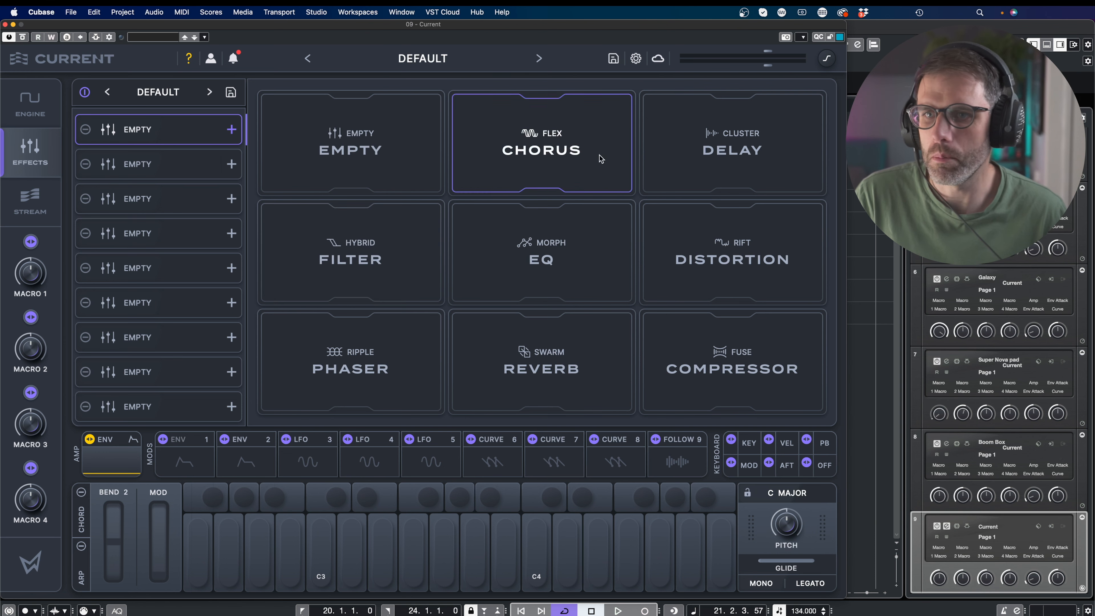
{"action": "left_click", "coordinate": [742, 146]}
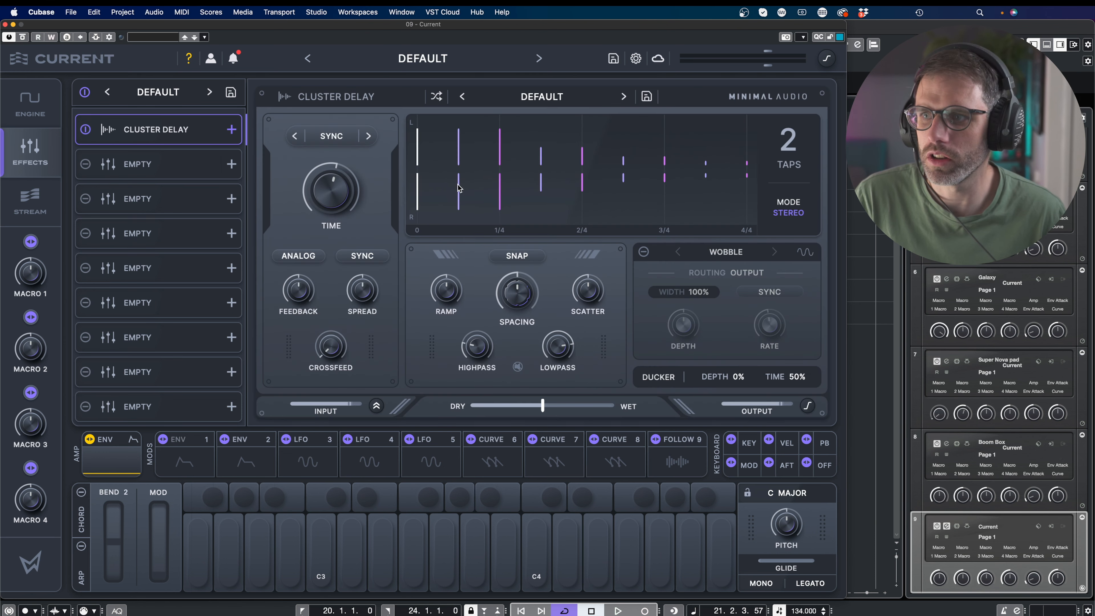
{"action": "left_click", "coordinate": [218, 164]}
{"action": "left_click", "coordinate": [720, 364]}
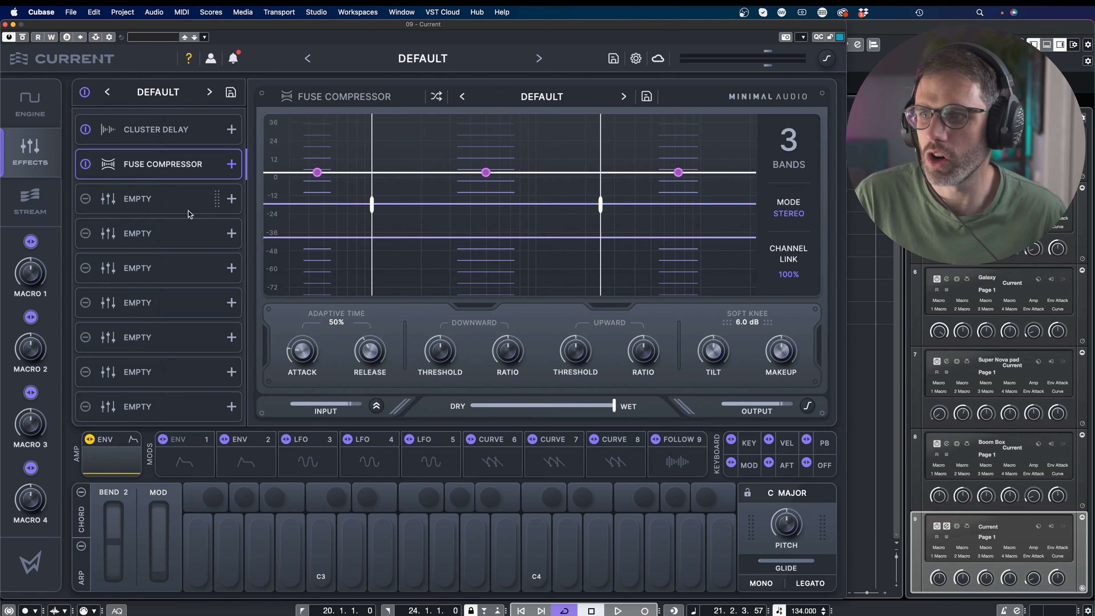
{"action": "left_click", "coordinate": [187, 206]}
{"action": "left_click", "coordinate": [541, 254]}
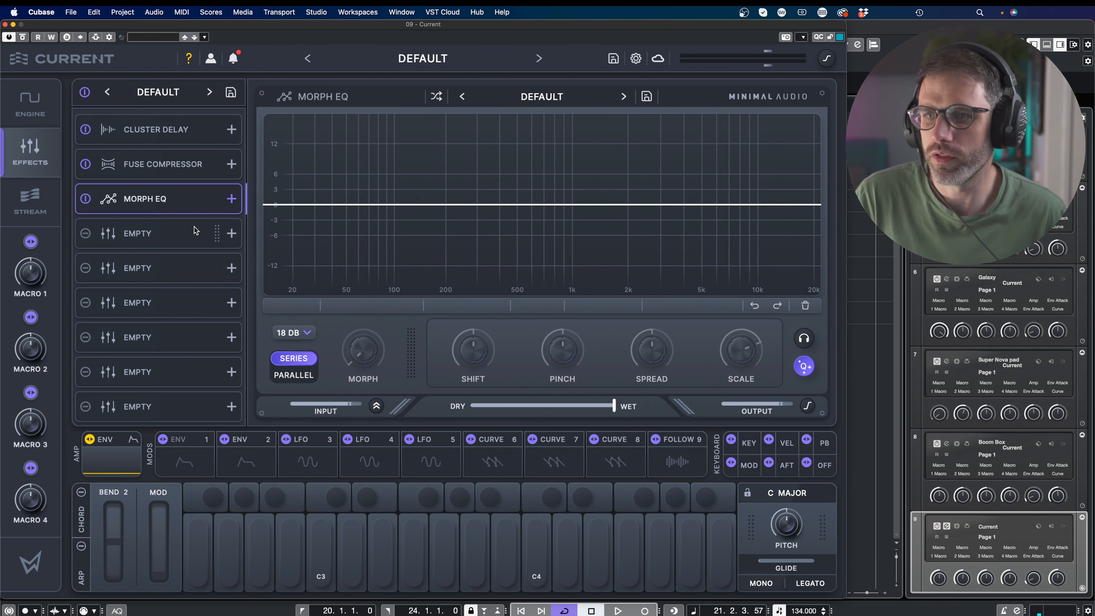
Step: Shape the Morph EQ with a 273 Hz high pass, a midrange boost of about 6 dB and a -5.3 dB high shelf at 6.08 kHz
{"action": "left_click_drag", "start_coordinate": [290, 204], "coordinate": [469, 211]}
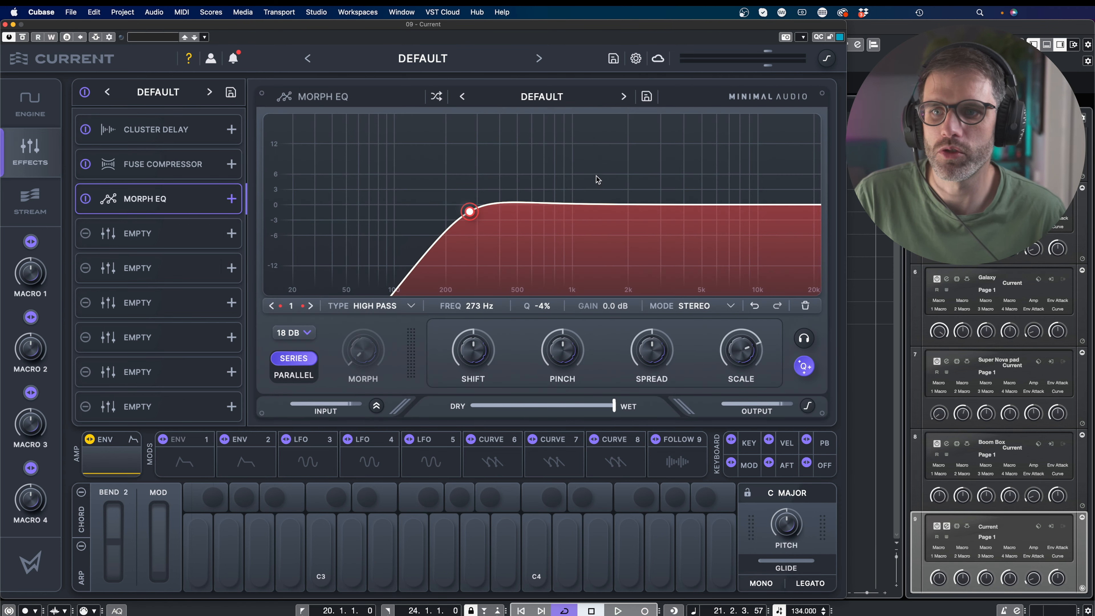
{"action": "left_click_drag", "start_coordinate": [597, 205], "coordinate": [604, 176]}
{"action": "left_click", "coordinate": [717, 231]}
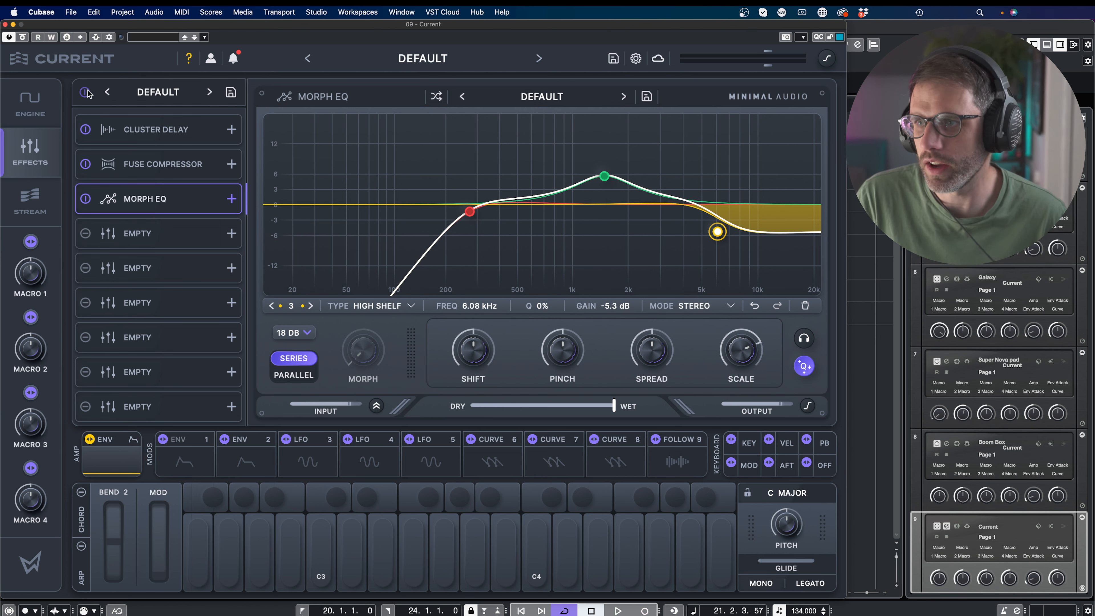
Step: Browse the effects chain preset categories, including Filters, and select the fifth, empty effects slot
{"action": "left_click", "coordinate": [163, 96]}
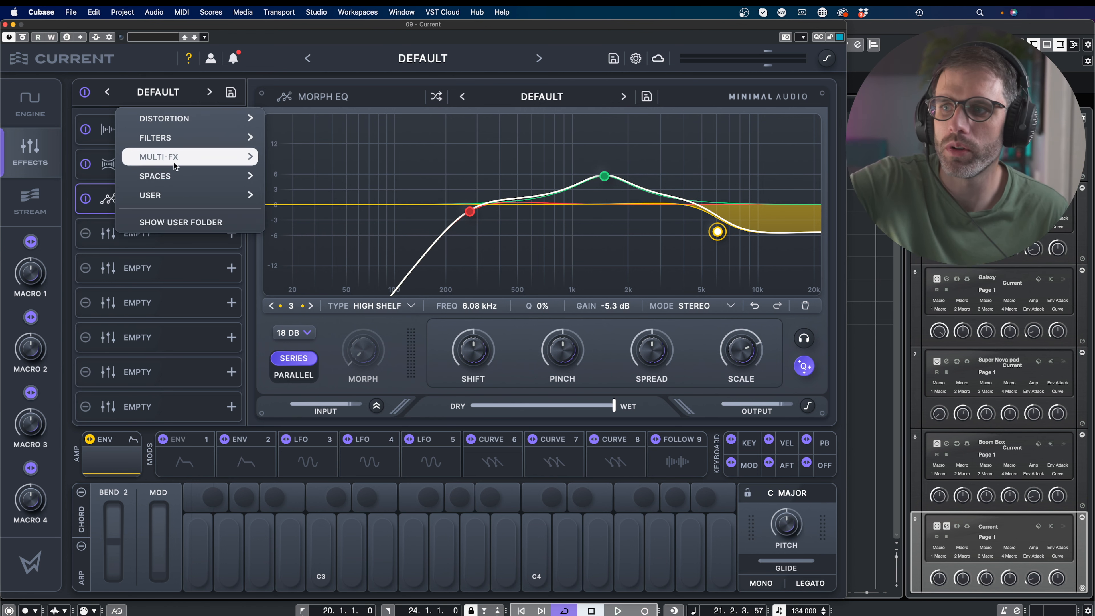
{"action": "mouse_move", "coordinate": [173, 164]}
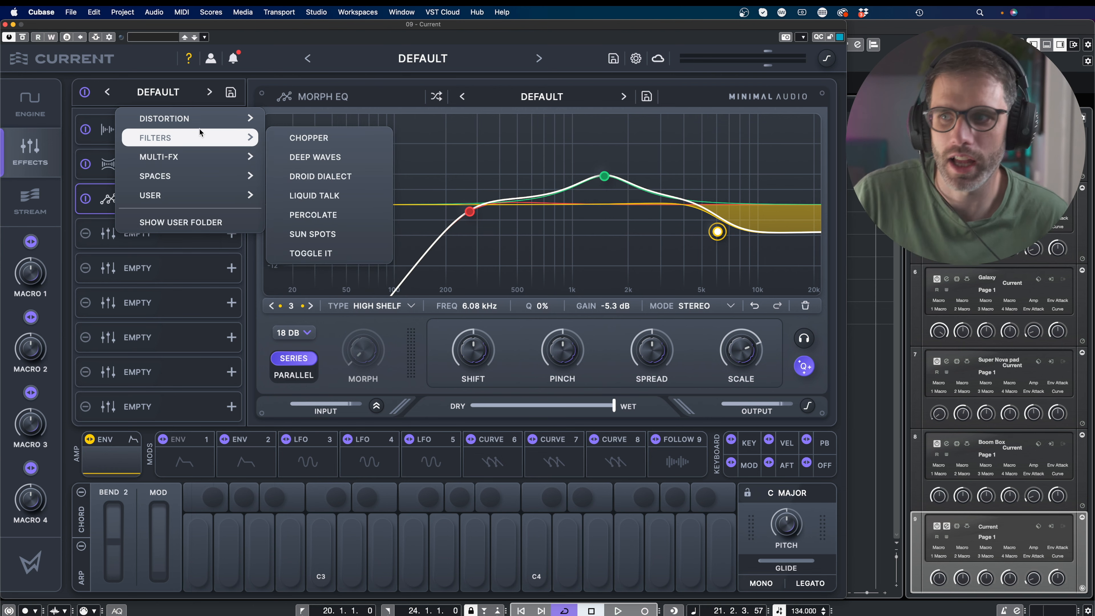
{"action": "left_click", "coordinate": [132, 272]}
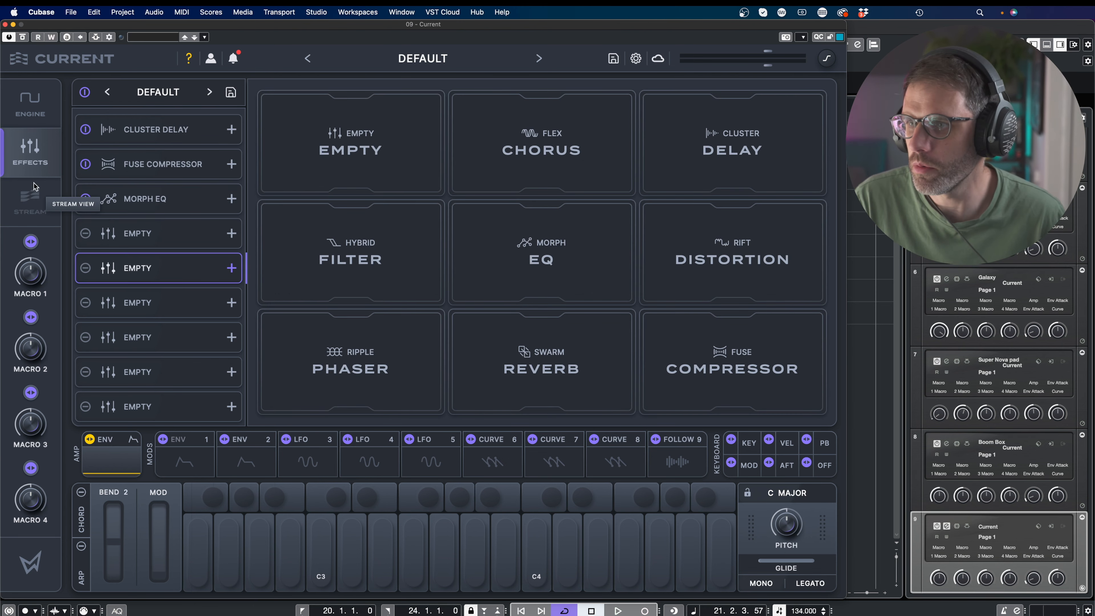
Step: View the cloud library's presets, wavetables and sounds in the Stream view
{"action": "left_click", "coordinate": [35, 204]}
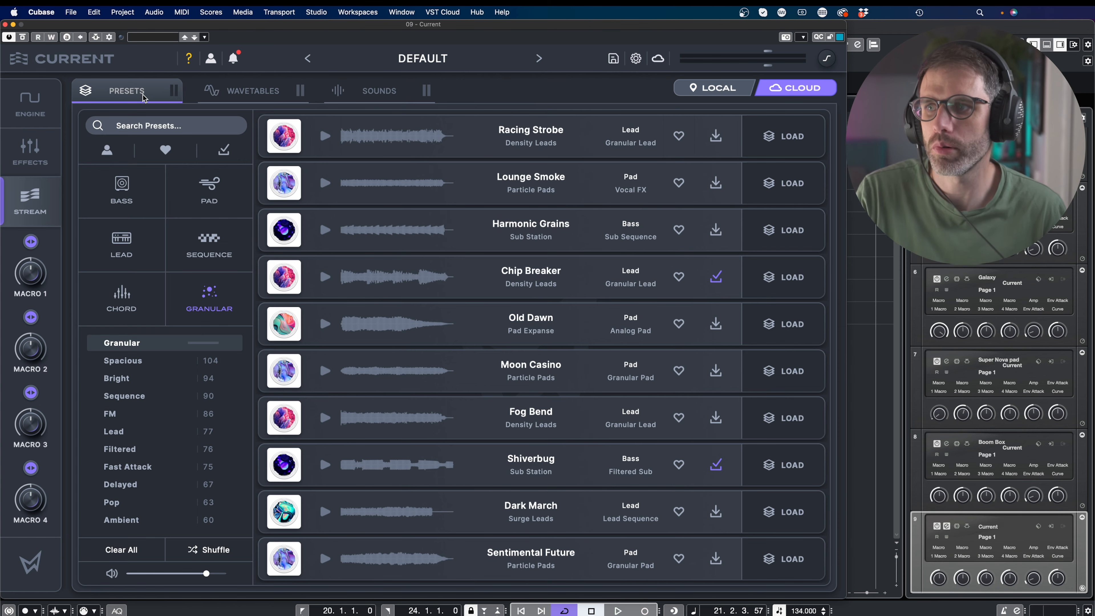
{"action": "left_click", "coordinate": [267, 92]}
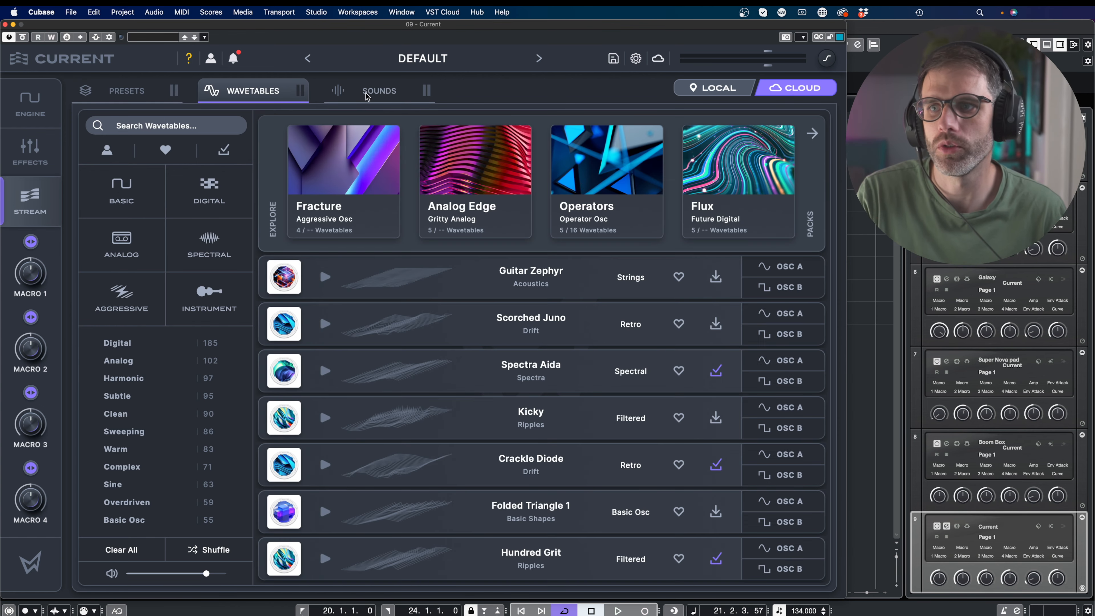
{"action": "left_click", "coordinate": [371, 92]}
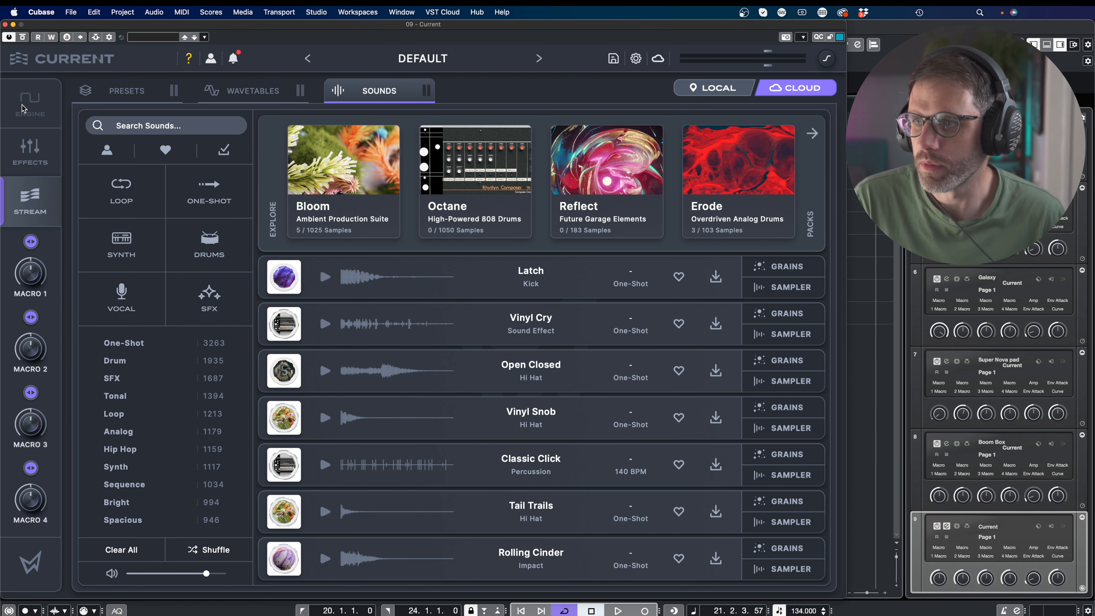
Step: Return to the cloud presets and load the Racing Strobe preset
{"action": "left_click", "coordinate": [127, 90]}
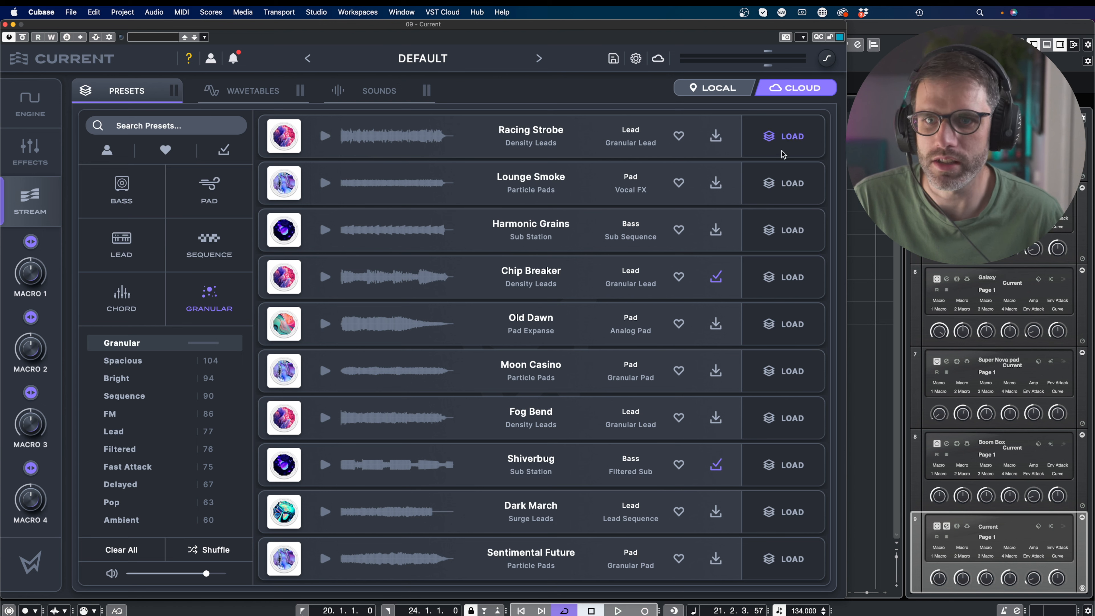
{"action": "left_click", "coordinate": [784, 136]}
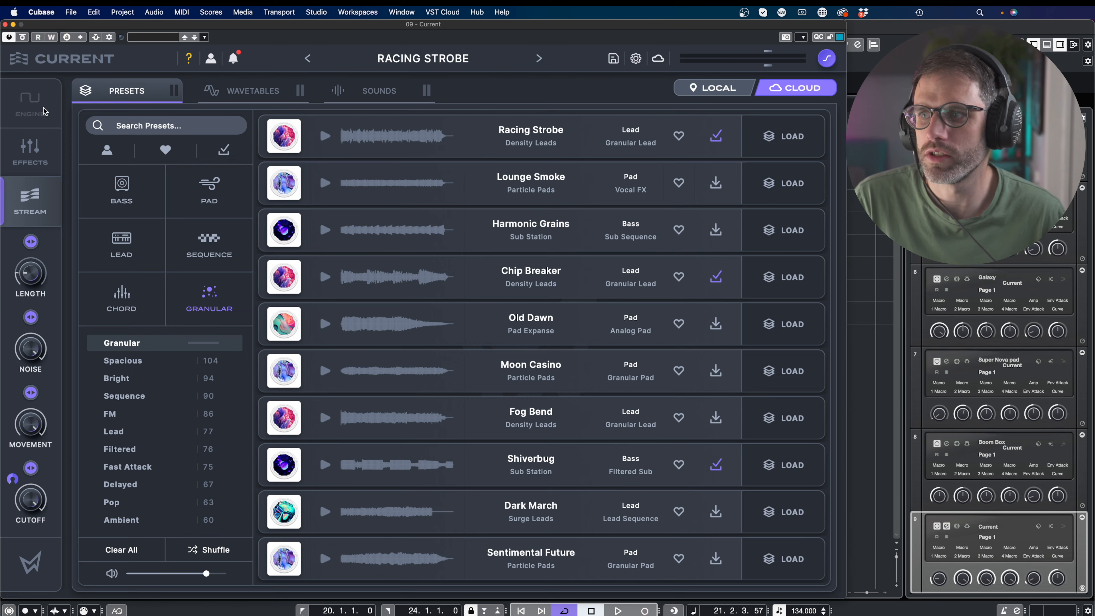
Step: Return to the synth engine view and reset the Racing Strobe patch to an initial, unmodulated preset
{"action": "left_click", "coordinate": [30, 105]}
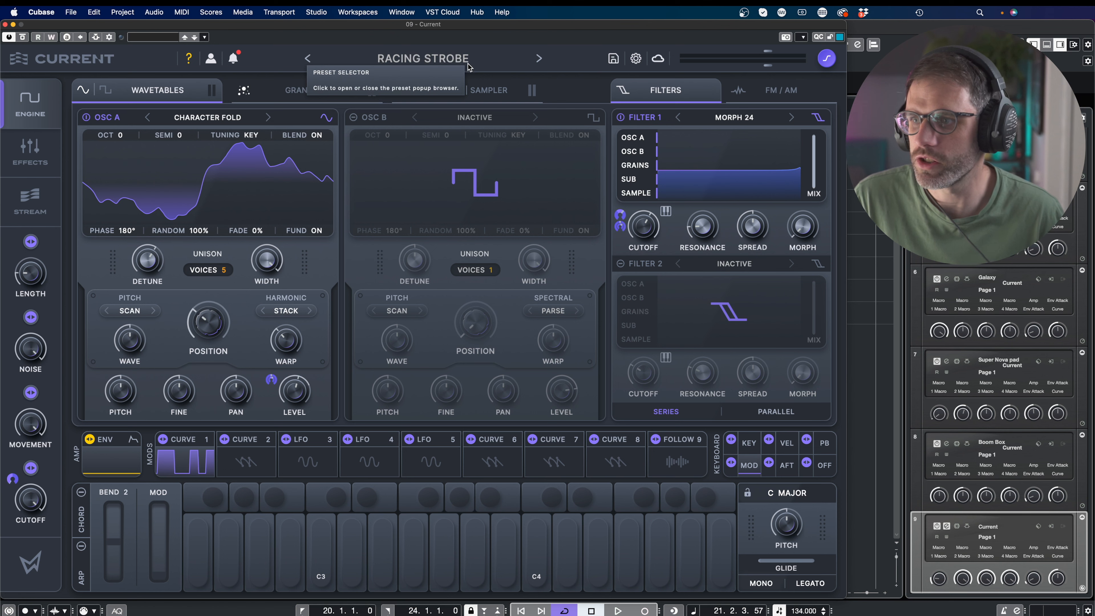
{"action": "left_click", "coordinate": [635, 58]}
{"action": "left_click", "coordinate": [687, 84]}
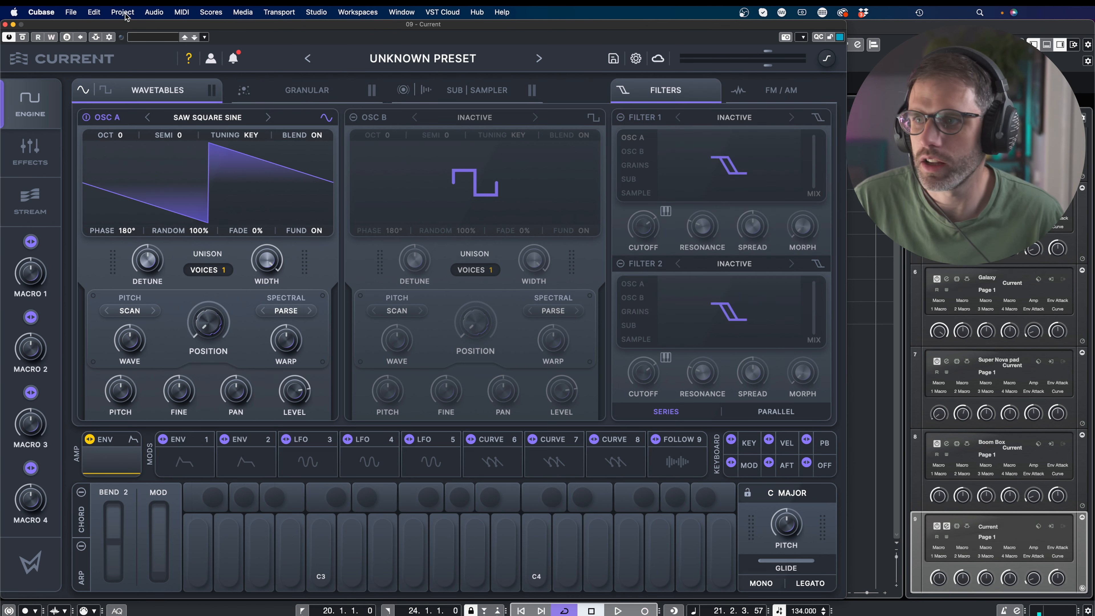
Step: Close the synth window, clear every mute and solo in the project, and return the playhead to bar 1
{"action": "left_click", "coordinate": [4, 24]}
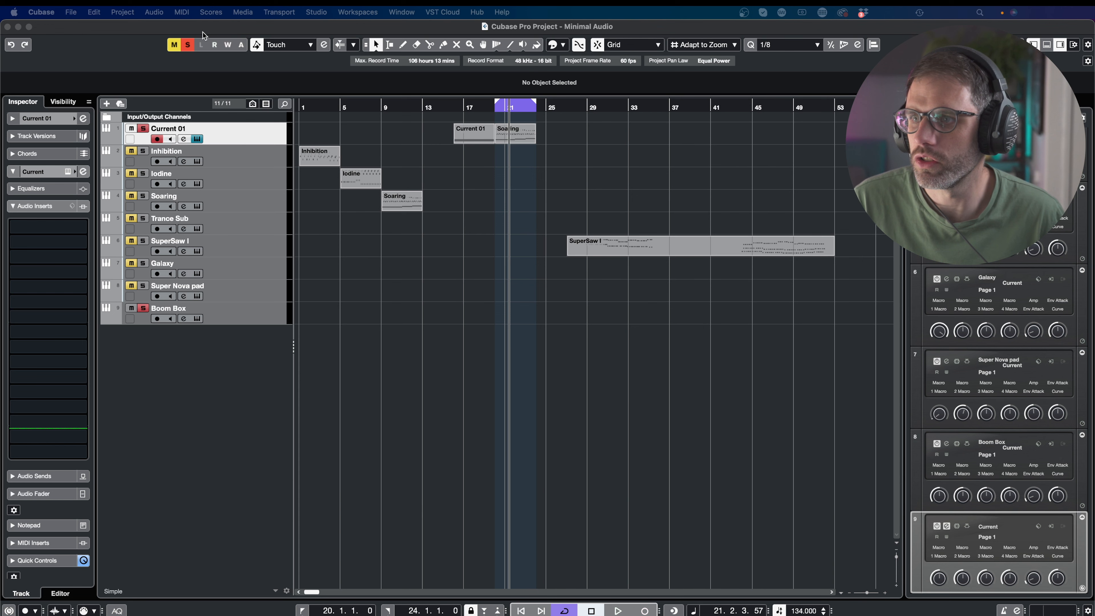
{"action": "left_click", "coordinate": [189, 44]}
{"action": "left_click_drag", "start_coordinate": [339, 105], "coordinate": [251, 118]}
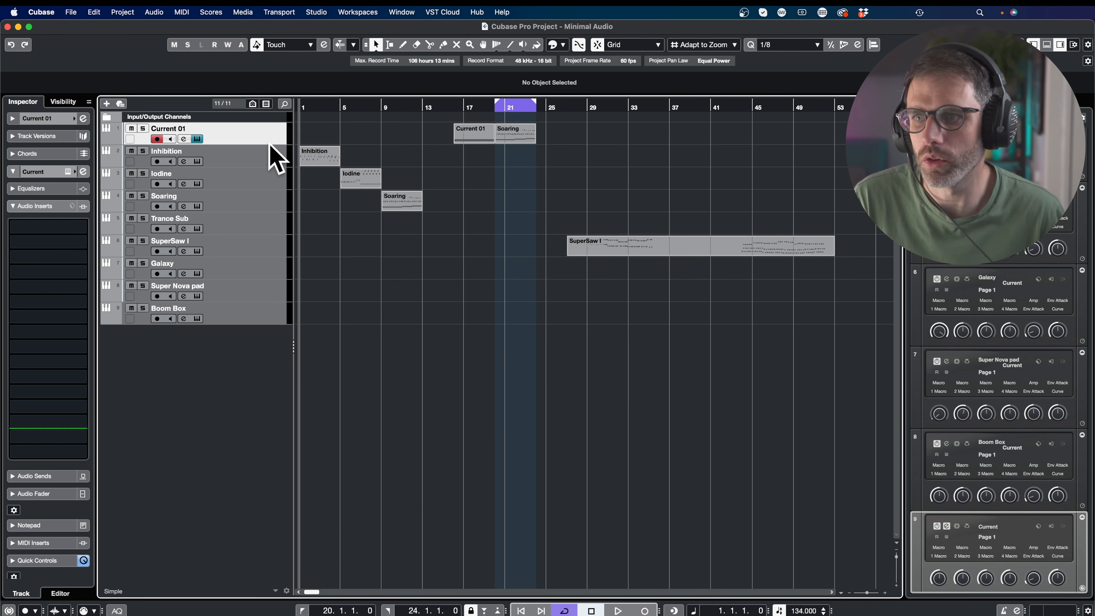
Step: Record-enable the Inhibition, Iodine and Soaring tracks alongside Current 01 and play the project from the start
{"action": "left_click", "coordinate": [157, 161]}
{"action": "left_click", "coordinate": [158, 184]}
{"action": "left_click", "coordinate": [158, 206]}
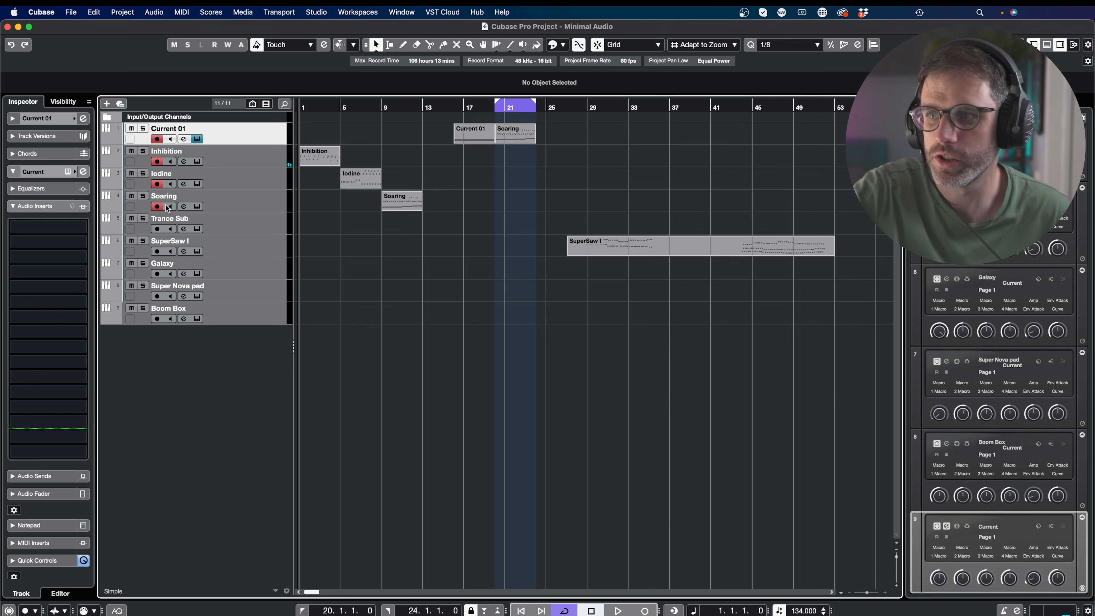
{"action": "key", "text": "space"}
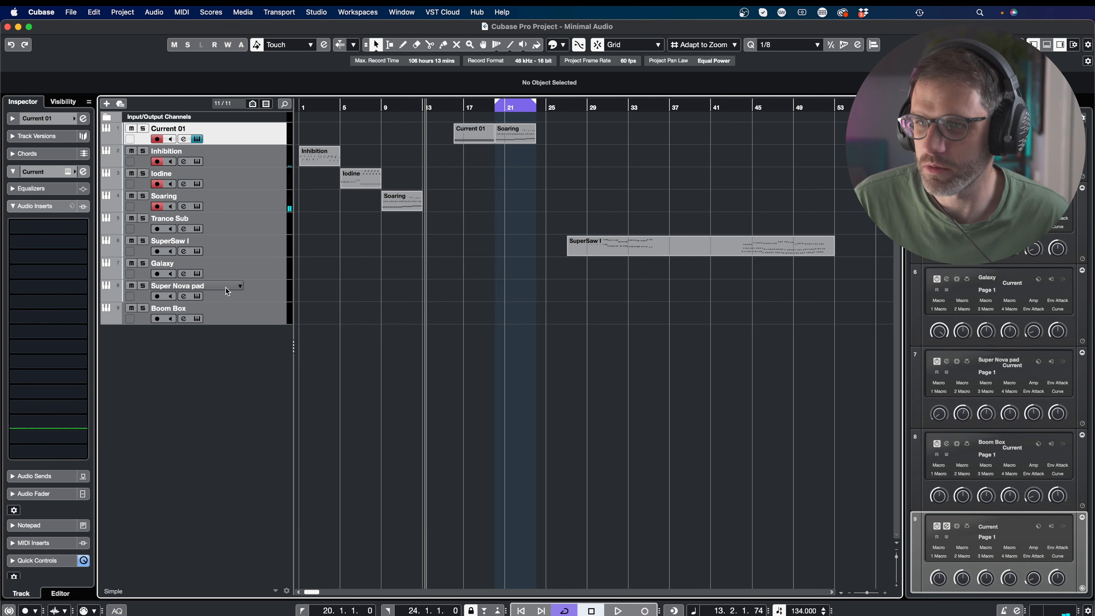
Step: Select the Galaxy track to audition its sound, and return to Current 01 with its synth window open
{"action": "left_click", "coordinate": [258, 274]}
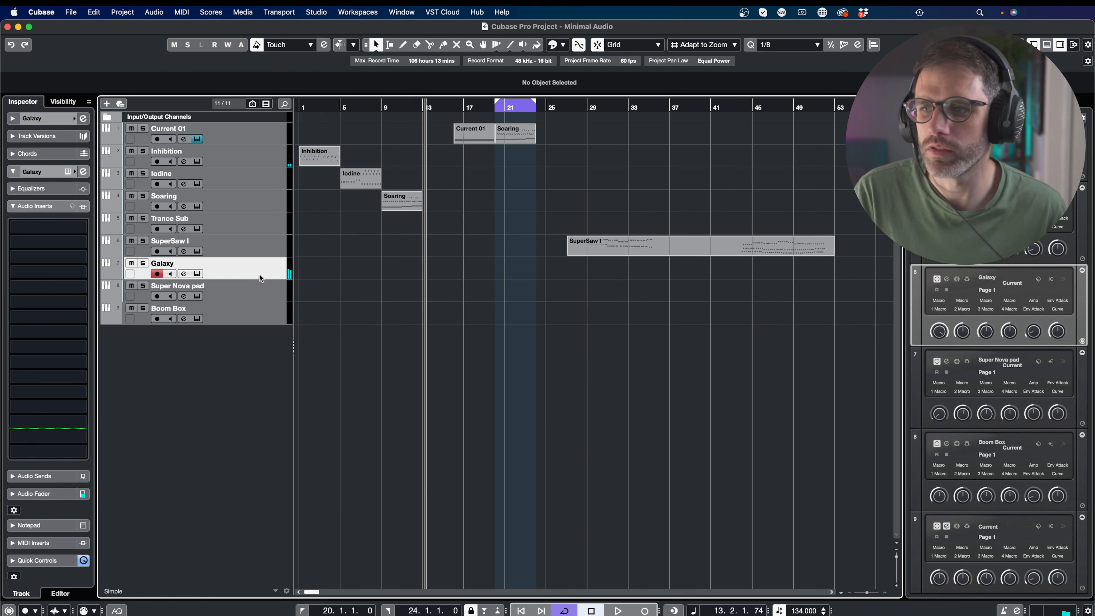
{"action": "left_click", "coordinate": [256, 139]}
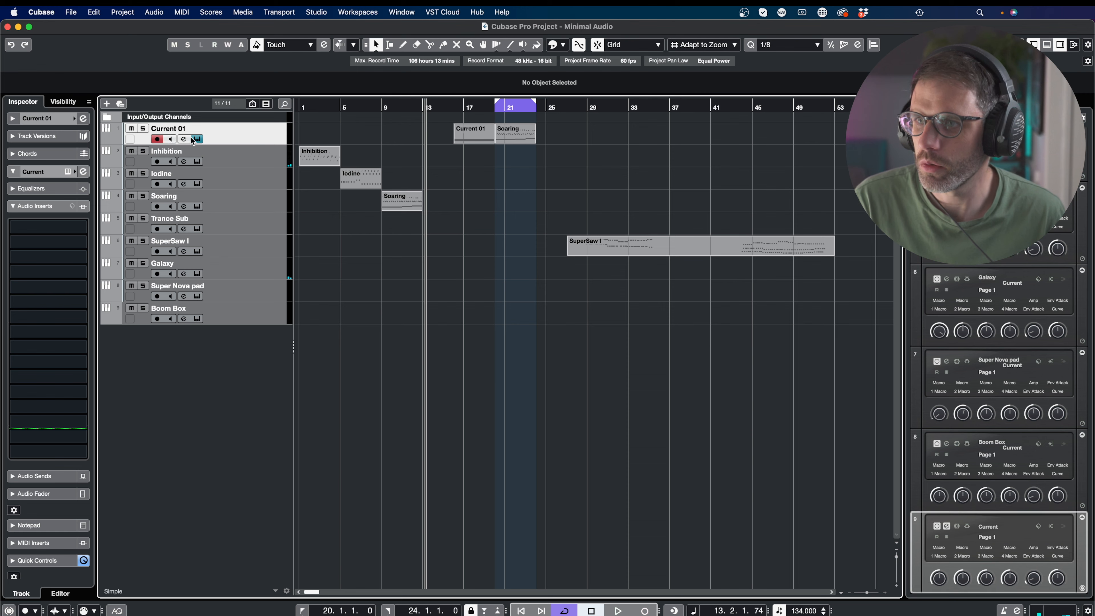
{"action": "left_click_drag", "start_coordinate": [1094, 64], "coordinate": [271, 26]}
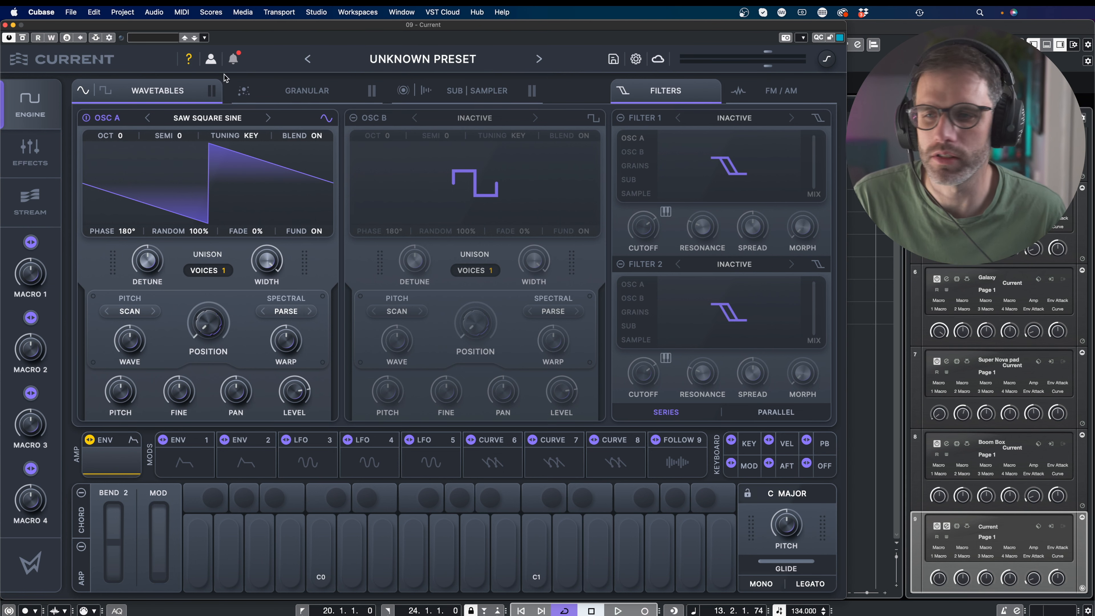
Step: Set Oscillator A's unison to 5 voices on the initialized patch
{"action": "left_click", "coordinate": [635, 61]}
{"action": "left_click", "coordinate": [645, 95]}
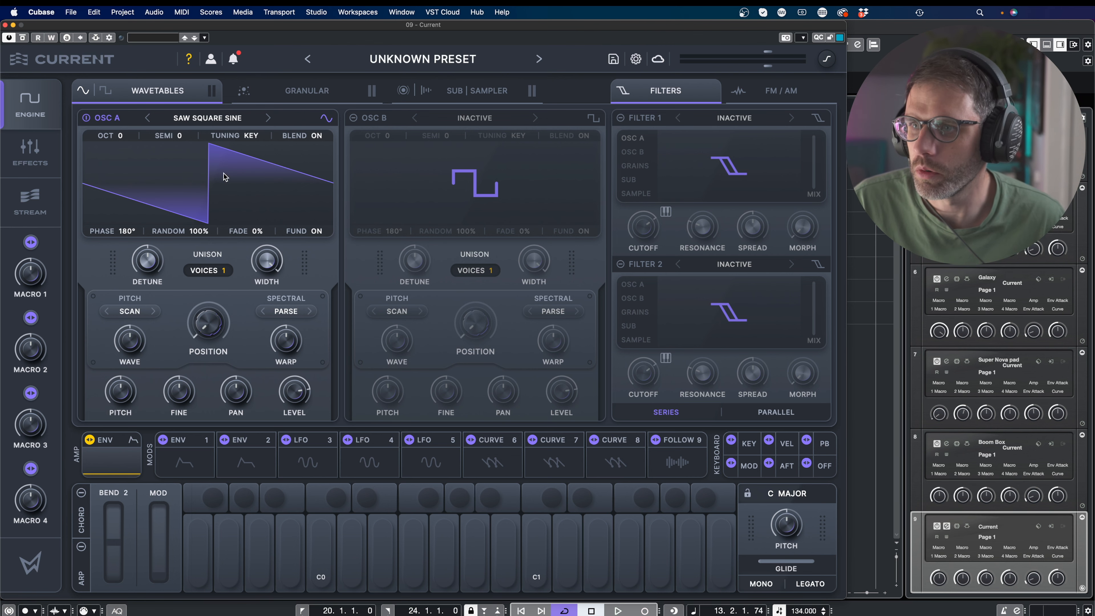
{"action": "left_click_drag", "start_coordinate": [225, 273], "coordinate": [229, 224]}
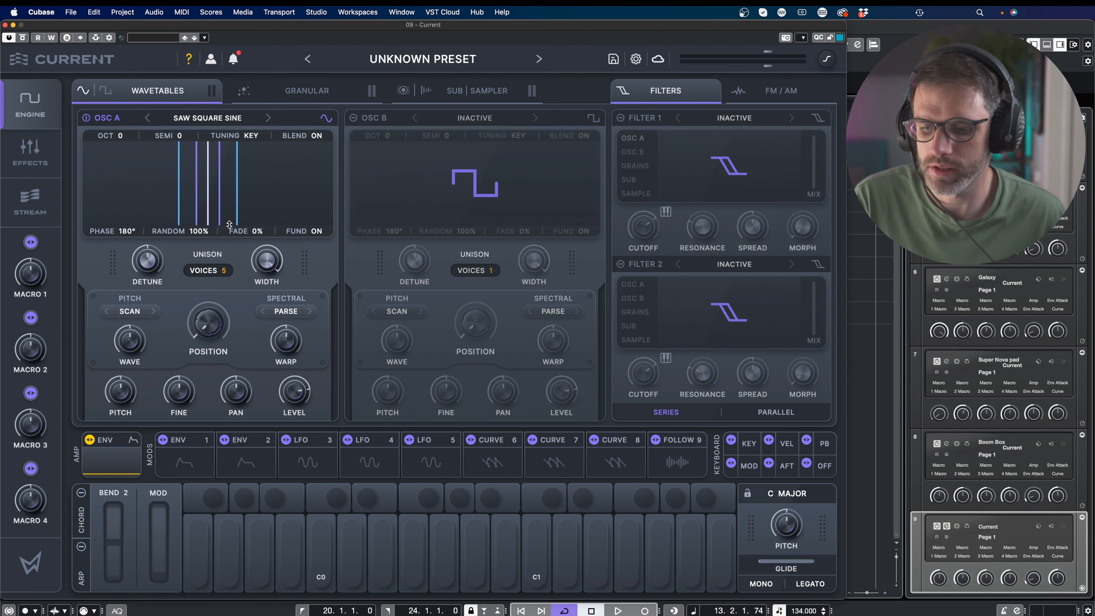
Step: Loop the Soaring clip on the Current 01 track and adjust Oscillator A's unison width while it plays
{"action": "left_click_drag", "start_coordinate": [210, 31], "coordinate": [187, 189]}
{"action": "left_click", "coordinate": [521, 134]}
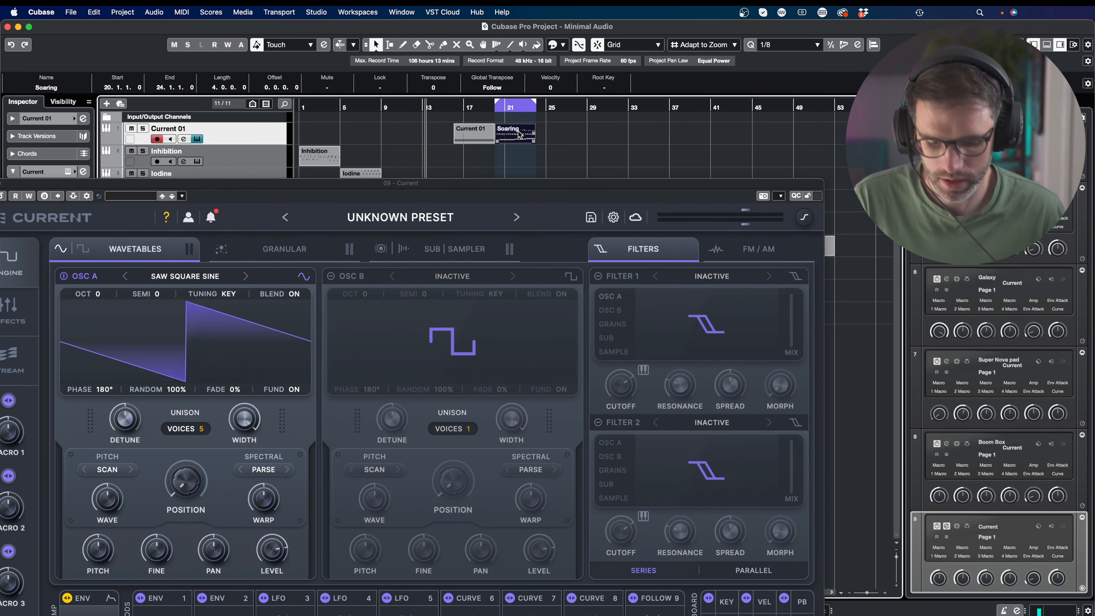
{"action": "key", "text": "space"}
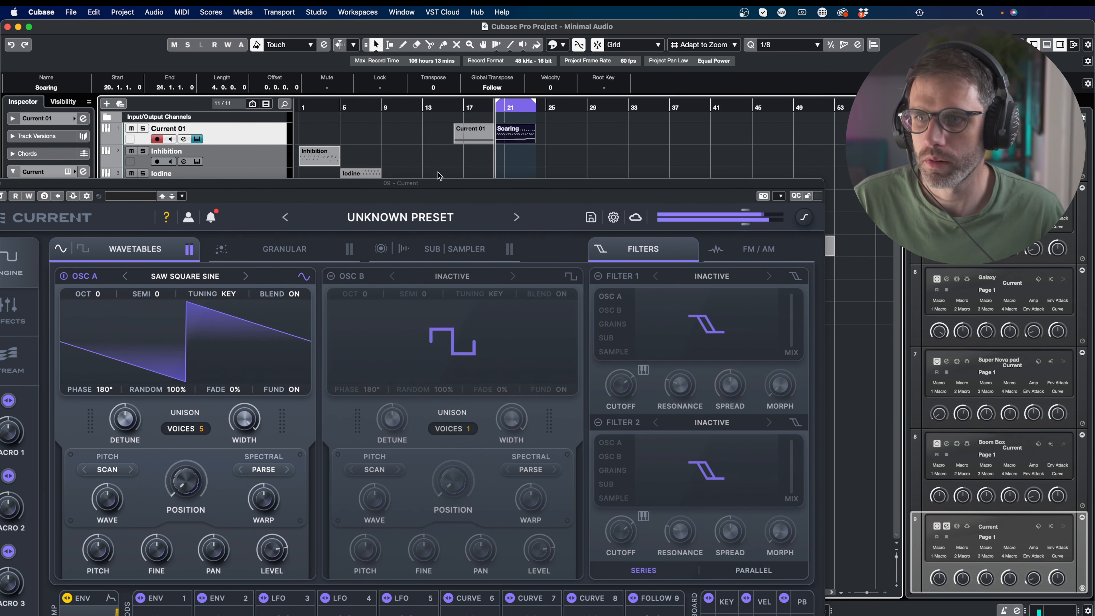
{"action": "left_click_drag", "start_coordinate": [437, 189], "coordinate": [462, 29]}
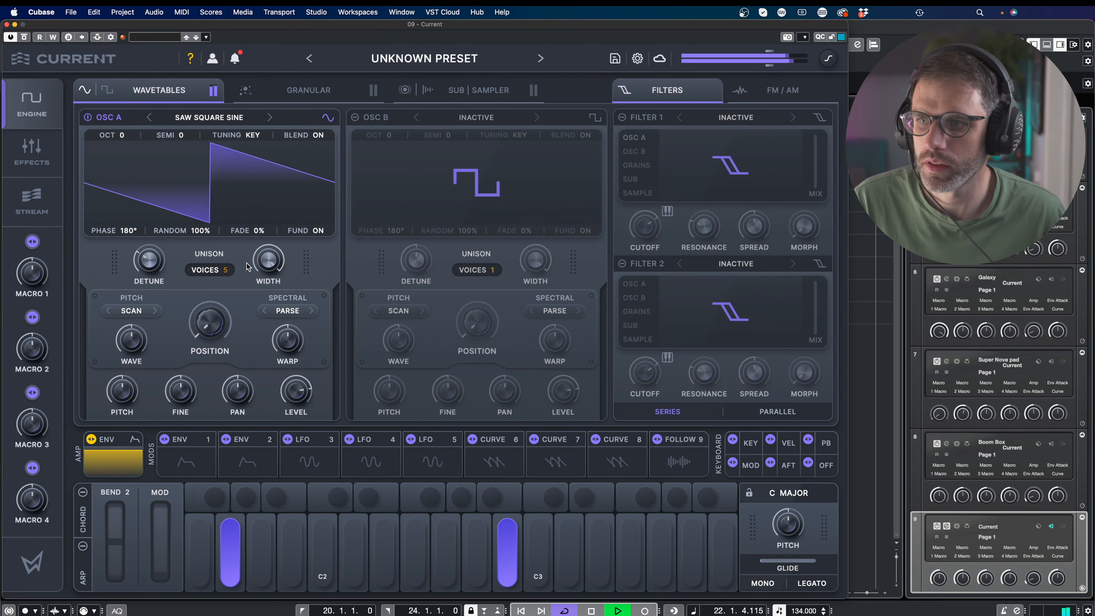
{"action": "left_click_drag", "start_coordinate": [256, 310], "coordinate": [259, 295]}
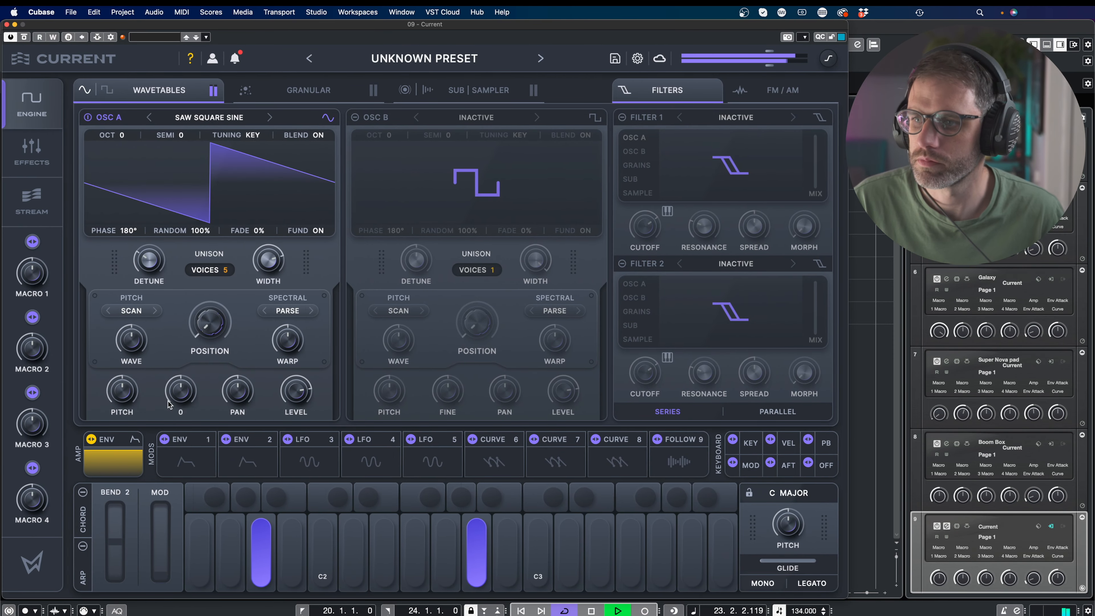
{"action": "key", "text": "space"}
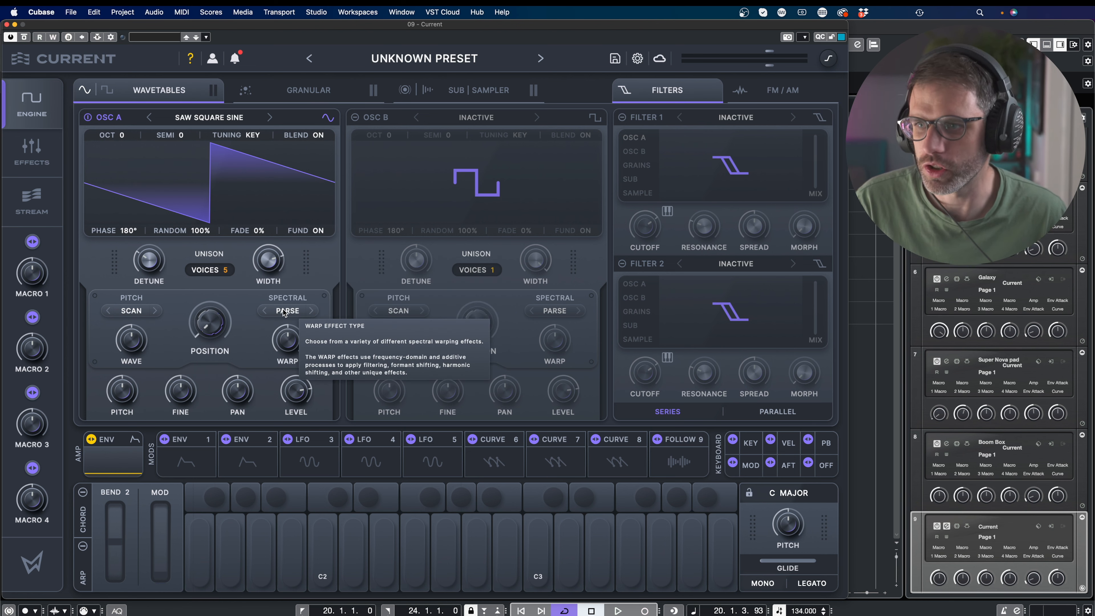
Step: Adjust Oscillator A's Parse spectral warp and try the Scan wave amount while the clip plays
{"action": "key", "text": "space"}
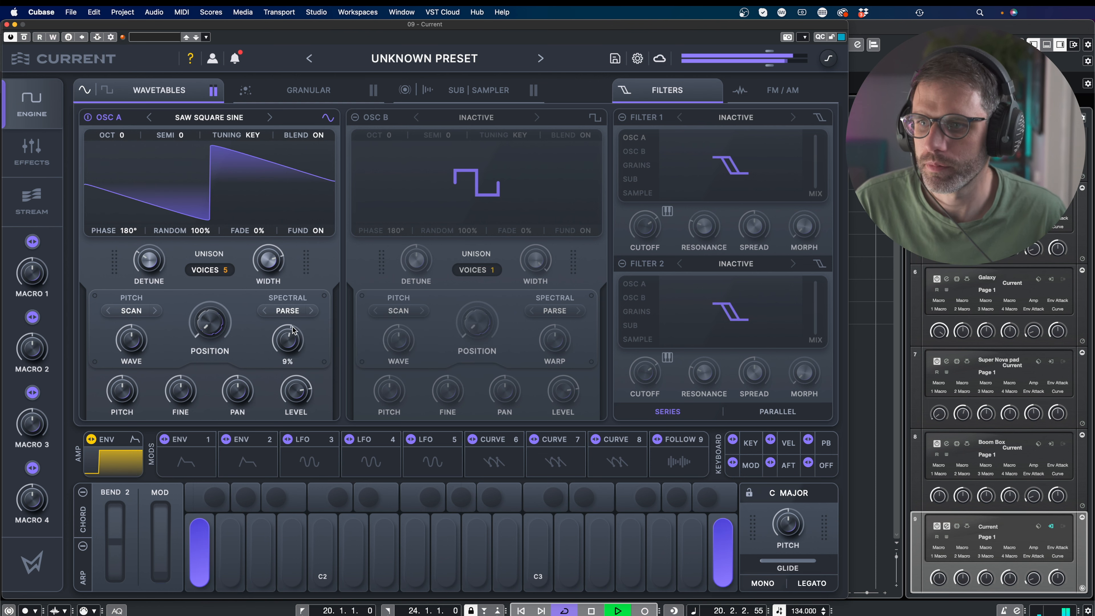
{"action": "left_click_drag", "start_coordinate": [296, 320], "coordinate": [303, 356]}
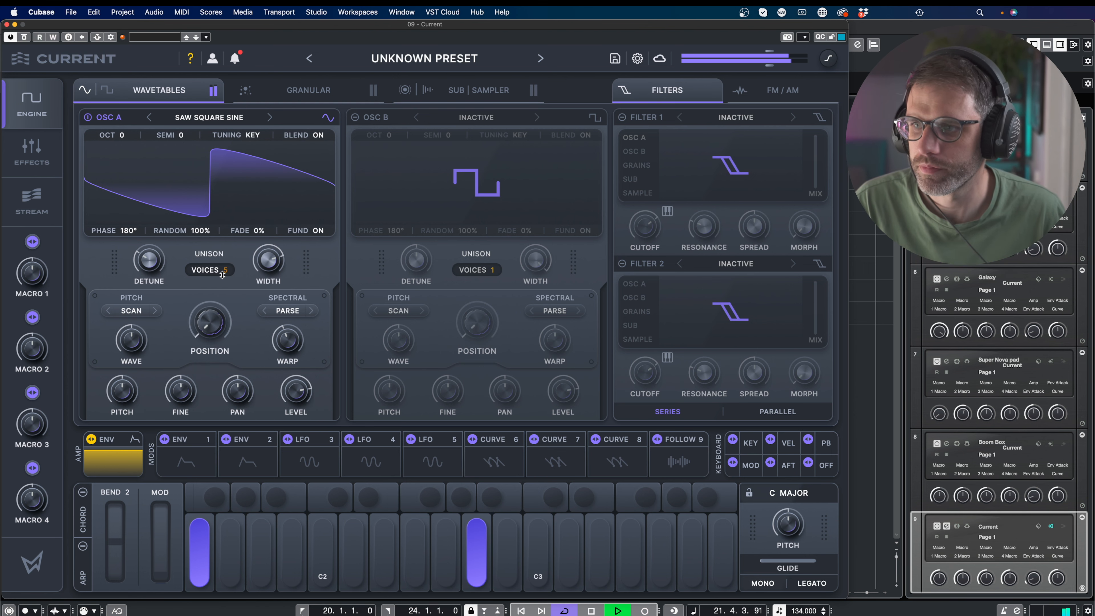
{"action": "mouse_move", "coordinate": [135, 339]}
{"action": "mouse_move", "coordinate": [135, 342]}
{"action": "left_mouse_down"}
{"action": "mouse_move", "coordinate": [138, 332]}
{"action": "mouse_move", "coordinate": [139, 353]}
{"action": "left_mouse_up"}
{"action": "key", "text": "space"}
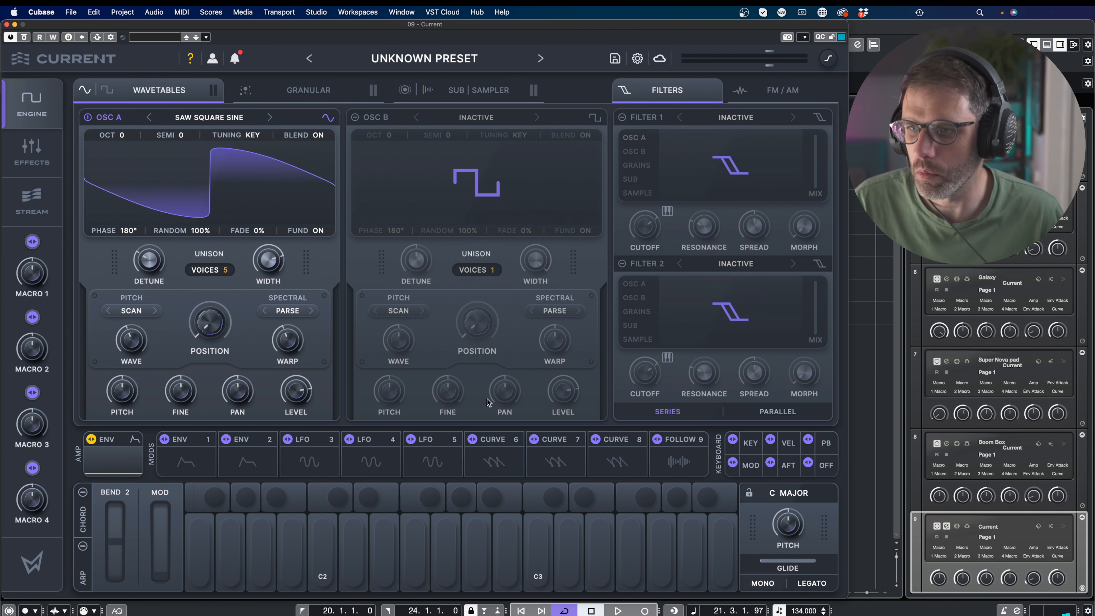
Step: Shape Envelope 1 into a short decay with no sustain and use it to modulate the cutoff of an LP 12 filter in Filter 1
{"action": "left_click", "coordinate": [200, 463]}
{"action": "left_click_drag", "start_coordinate": [512, 490], "coordinate": [435, 581]}
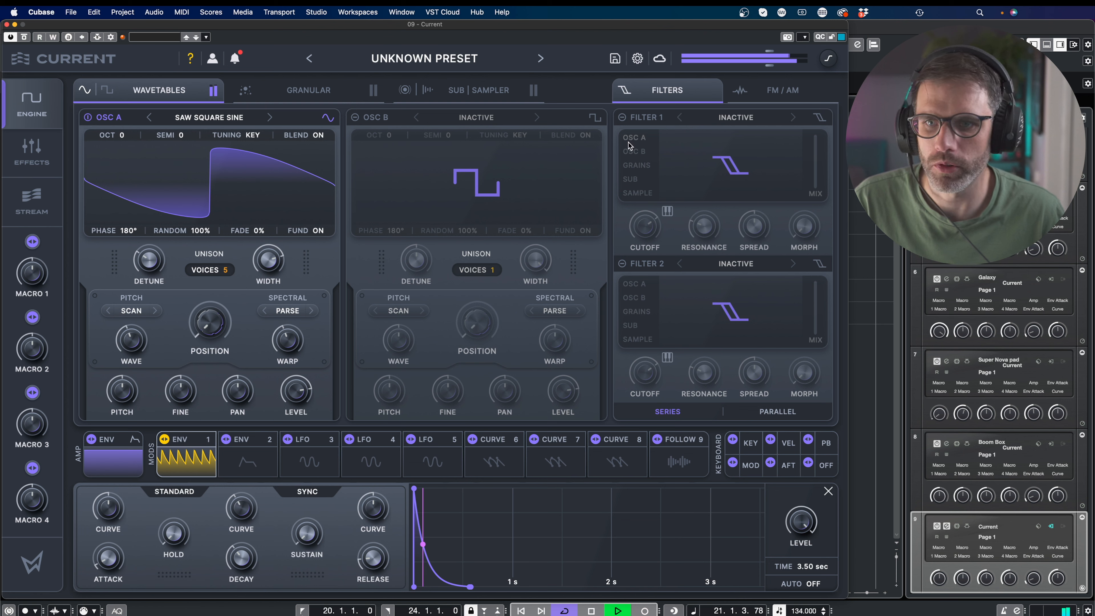
{"action": "left_click", "coordinate": [622, 117]}
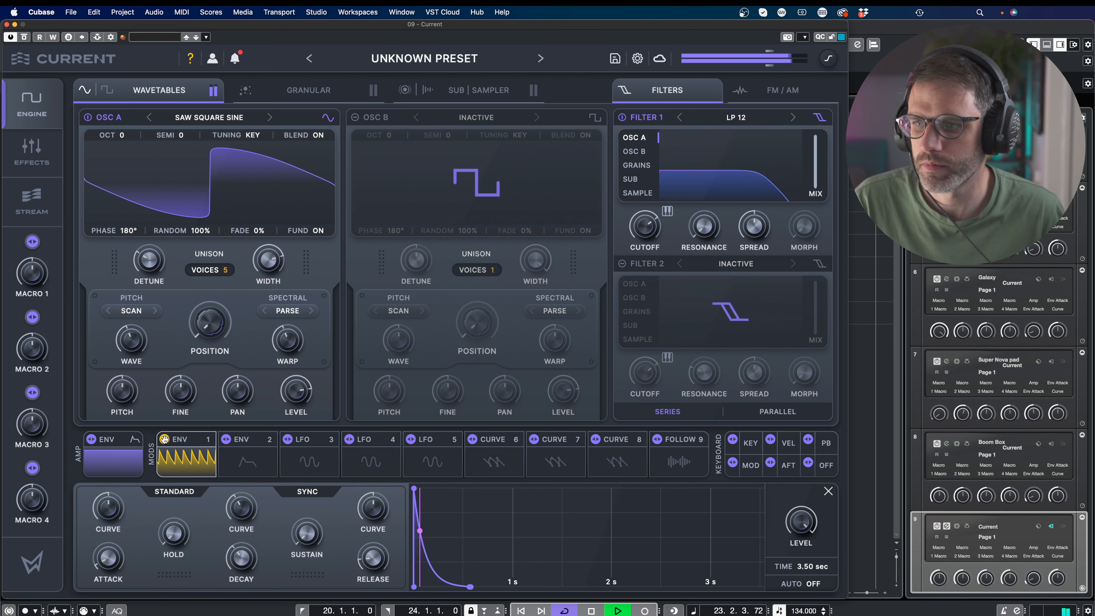
{"action": "left_click_drag", "start_coordinate": [642, 233], "coordinate": [638, 287]}
{"action": "left_click_drag", "start_coordinate": [626, 194], "coordinate": [631, 217]}
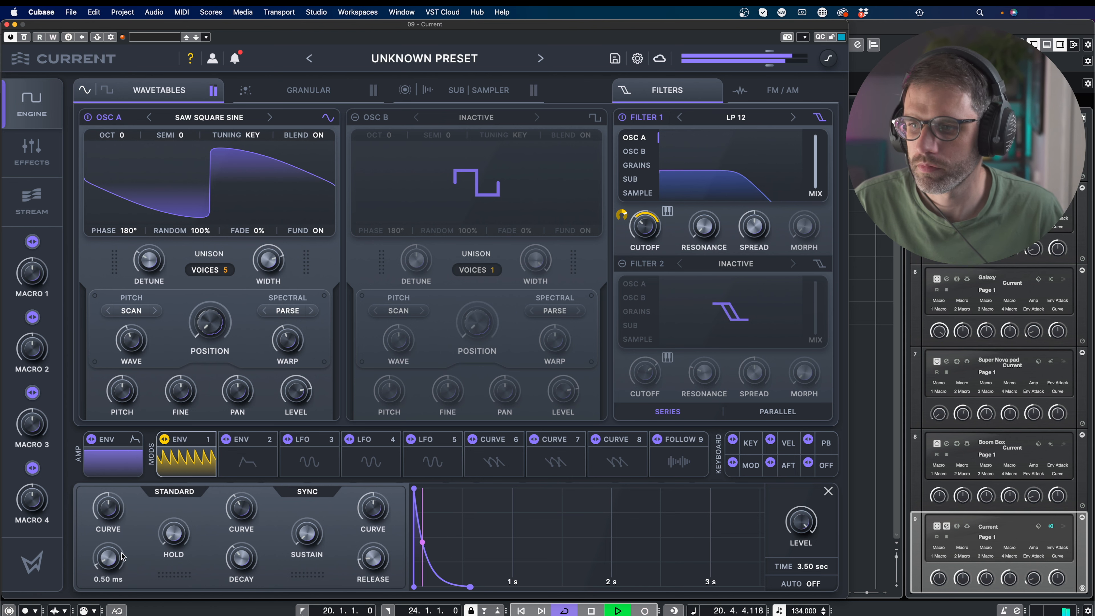
{"action": "mouse_move", "coordinate": [115, 554]}
{"action": "left_mouse_down"}
{"action": "mouse_move", "coordinate": [117, 543]}
{"action": "mouse_move", "coordinate": [119, 562]}
{"action": "left_mouse_up"}
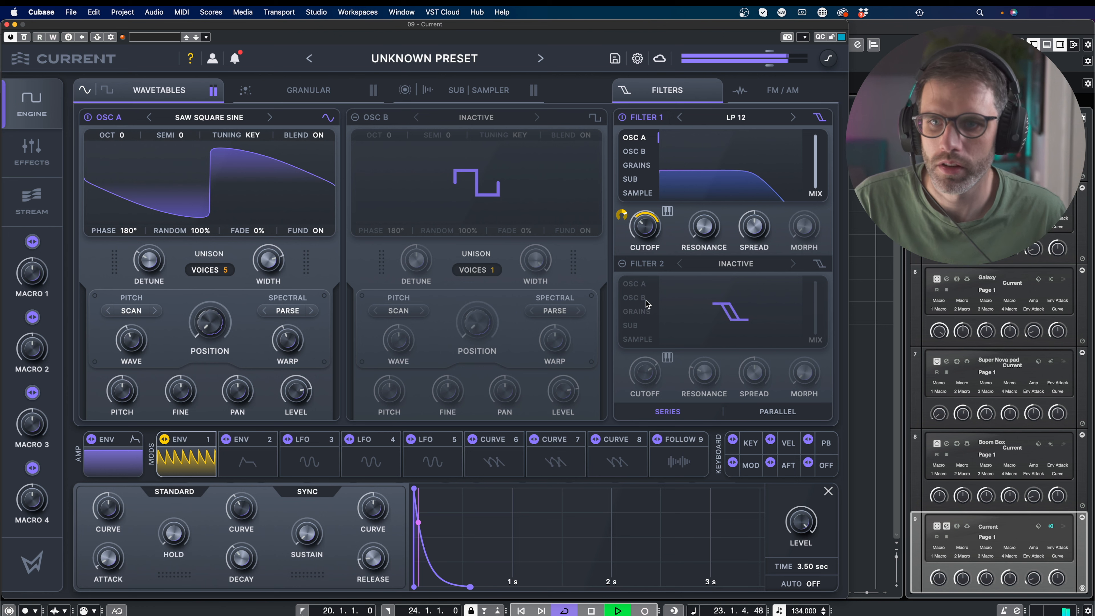
Step: Shape the amp envelope with a quick decay to a partial sustain level and a 196 ms release
{"action": "left_click", "coordinate": [113, 460]}
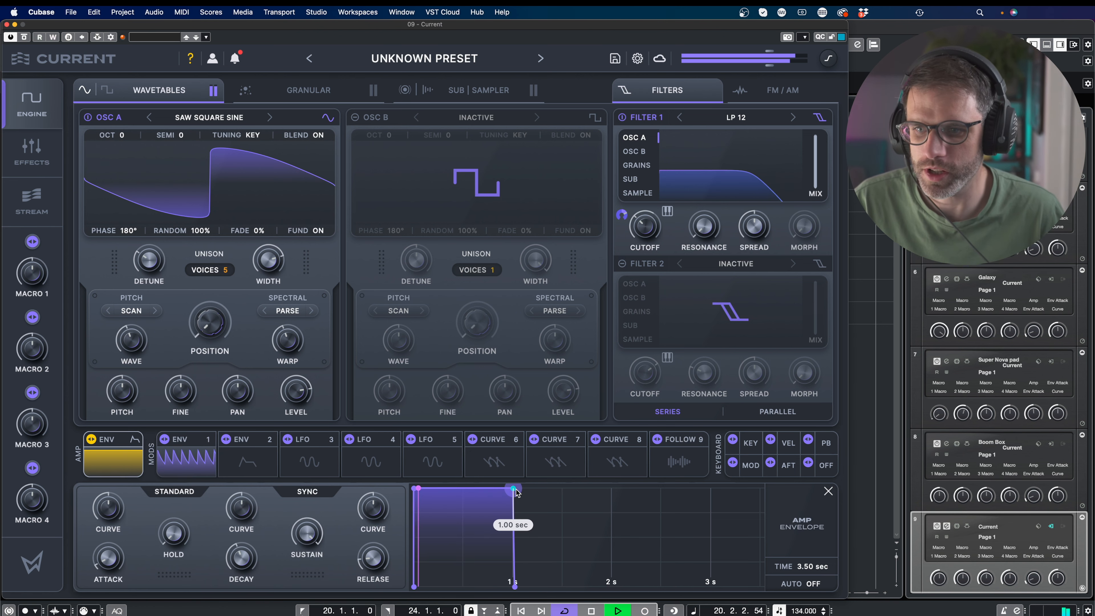
{"action": "left_click_drag", "start_coordinate": [513, 488], "coordinate": [457, 535]}
{"action": "left_click_drag", "start_coordinate": [374, 564], "coordinate": [374, 542]}
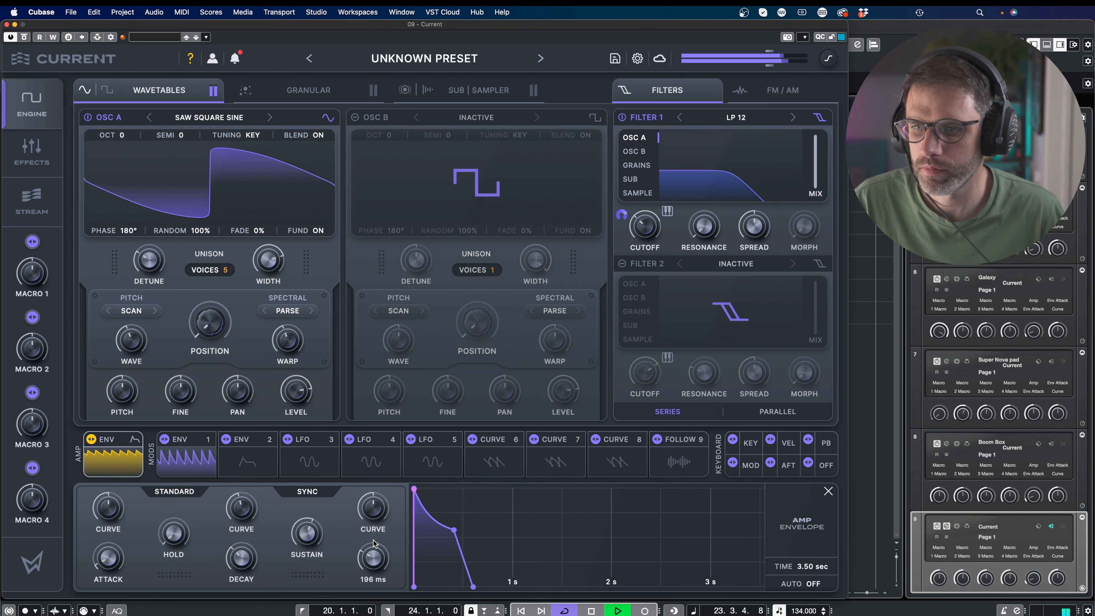
Step: Return to Envelope 1, add the mod wheel as a second modulator of Filter 1's cutoff, and stop playback
{"action": "left_click", "coordinate": [186, 458]}
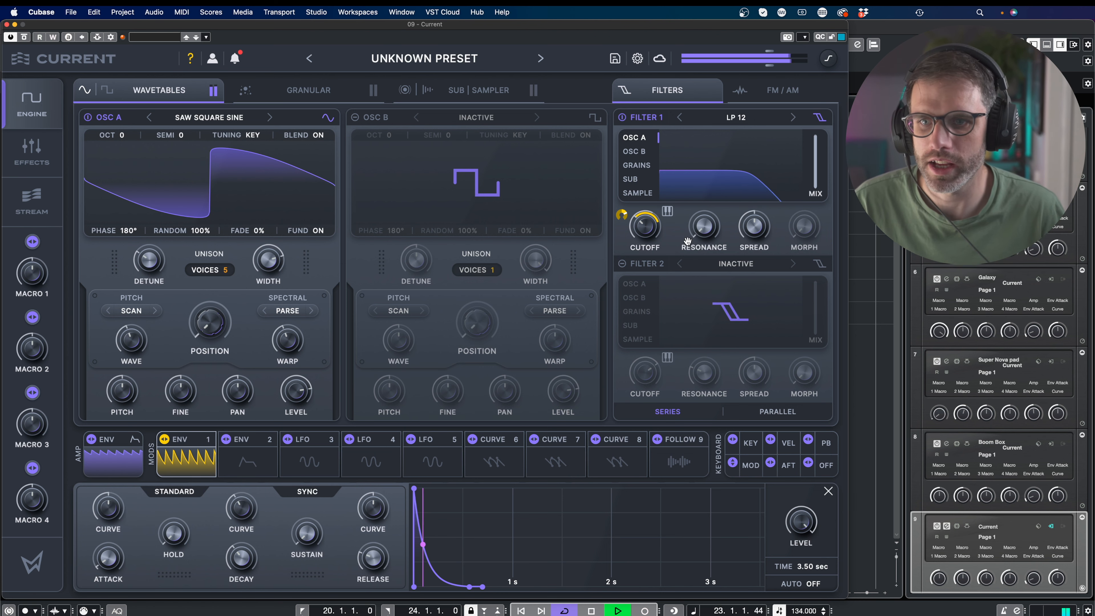
{"action": "left_click_drag", "start_coordinate": [648, 226], "coordinate": [631, 183]}
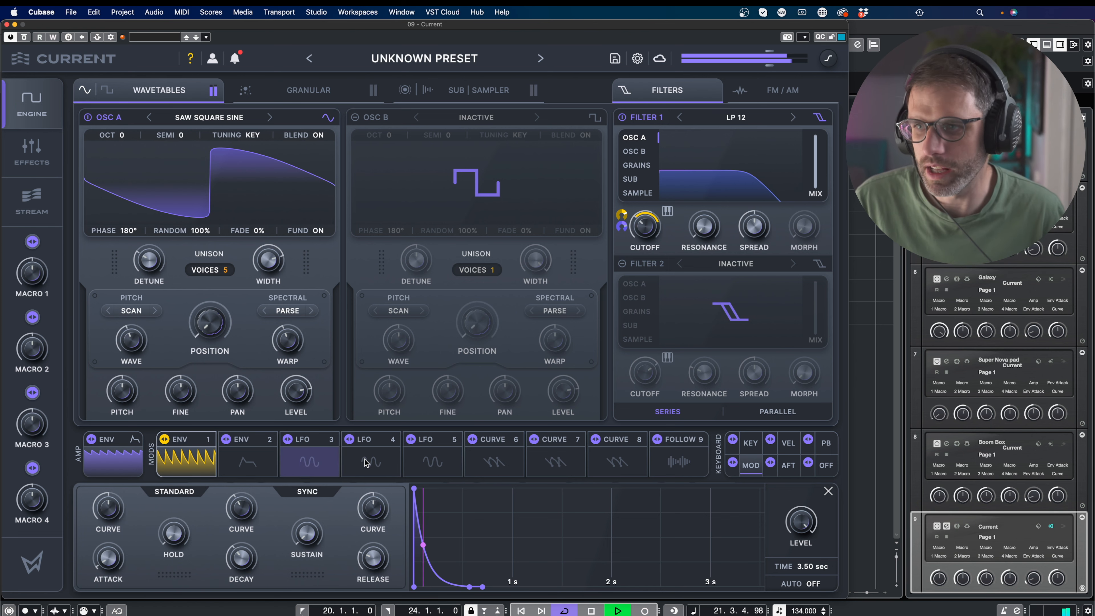
{"action": "key", "text": "space"}
Step: Set LFO 3 to a rate in Hz, free-running mode and no shape snapping
{"action": "left_click", "coordinate": [314, 441]}
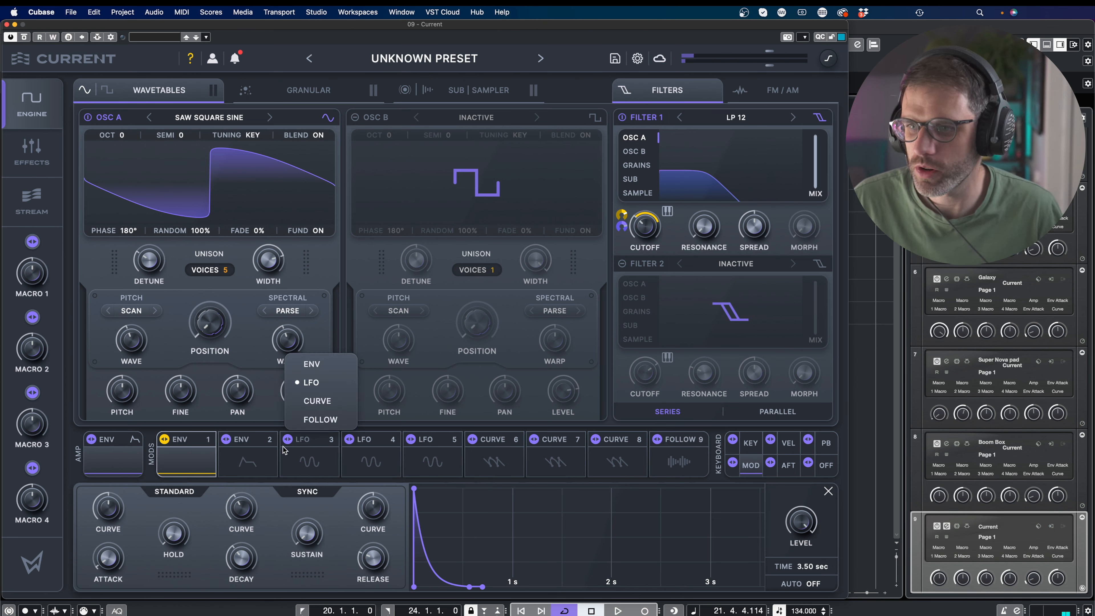
{"action": "left_click", "coordinate": [320, 456]}
{"action": "left_click", "coordinate": [315, 459]}
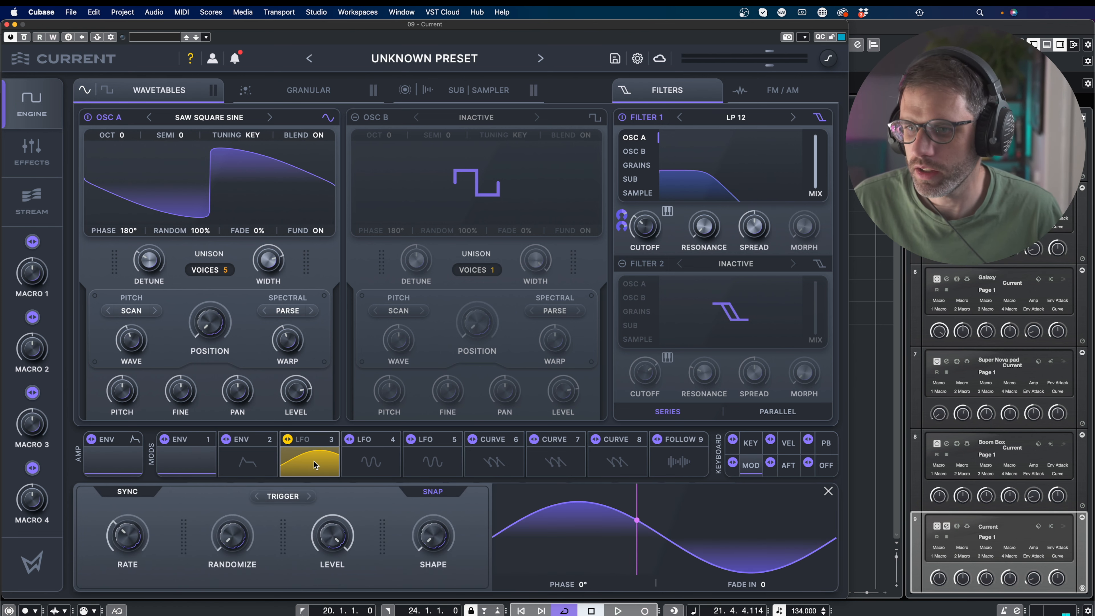
{"action": "left_click", "coordinate": [127, 491]}
{"action": "left_click", "coordinate": [129, 510]}
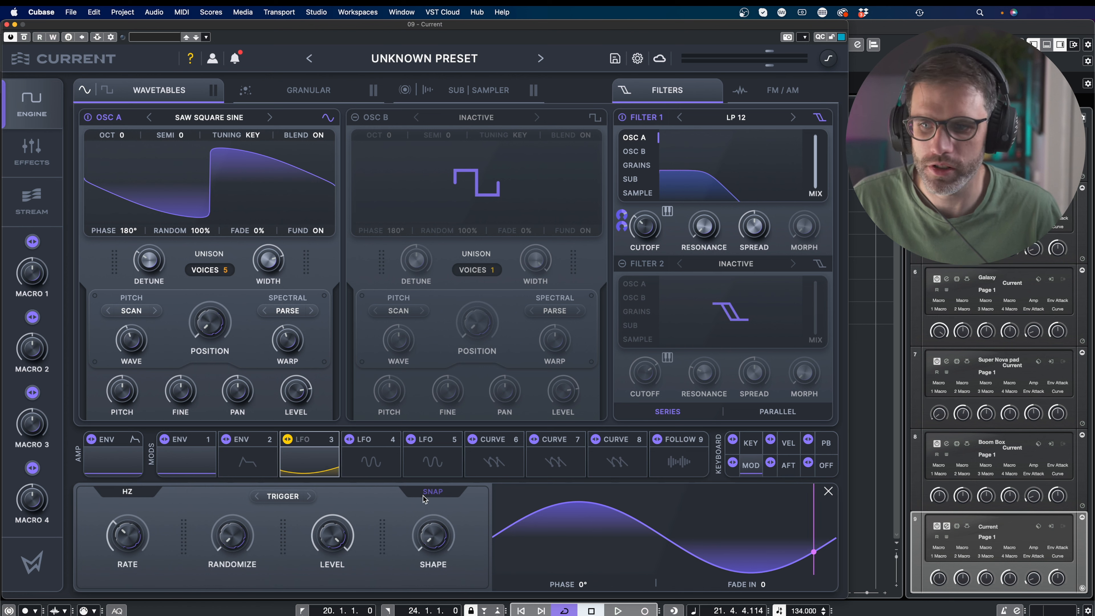
{"action": "left_click", "coordinate": [282, 495]}
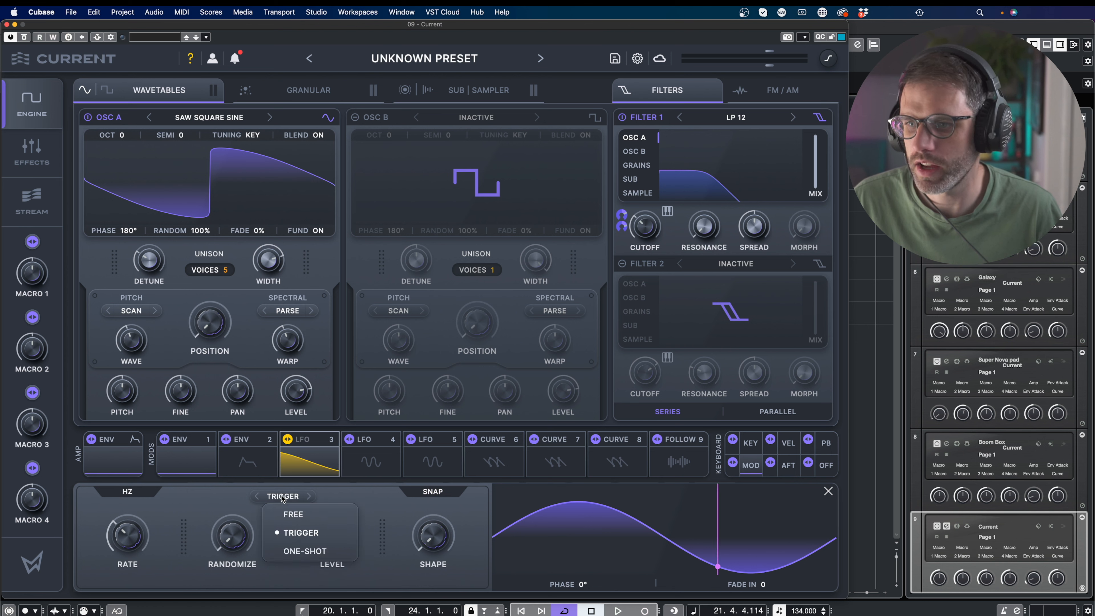
{"action": "left_click", "coordinate": [293, 514]}
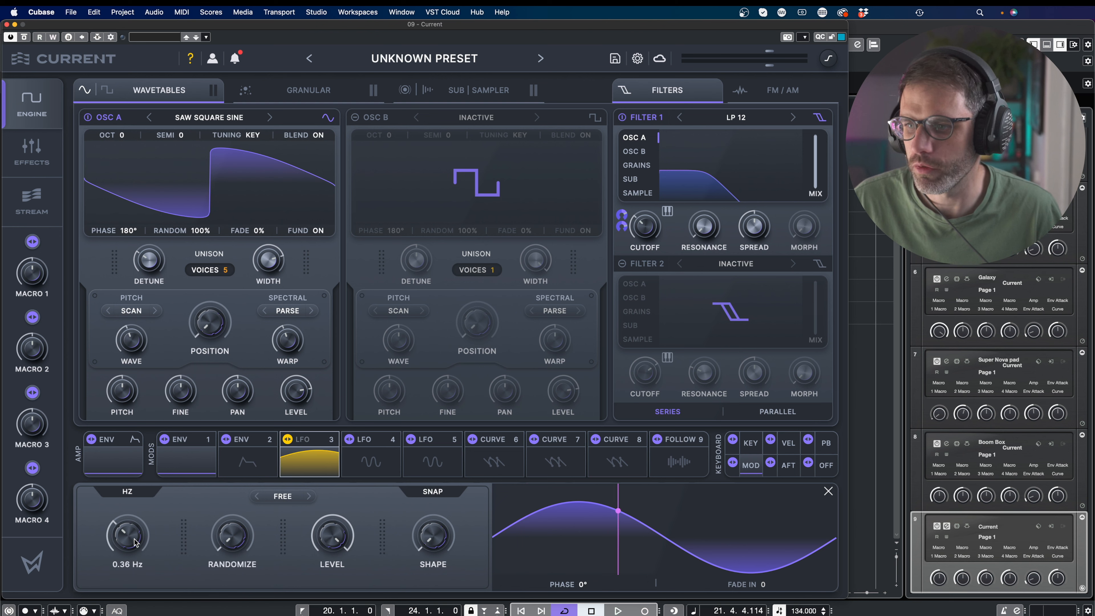
Step: Raise LFO 3's rate and assign it to Oscillator A's fine tuning while the clip plays
{"action": "left_click_drag", "start_coordinate": [145, 539], "coordinate": [139, 472]}
{"action": "key", "text": "space"}
{"action": "left_click_drag", "start_coordinate": [288, 439], "coordinate": [165, 352]}
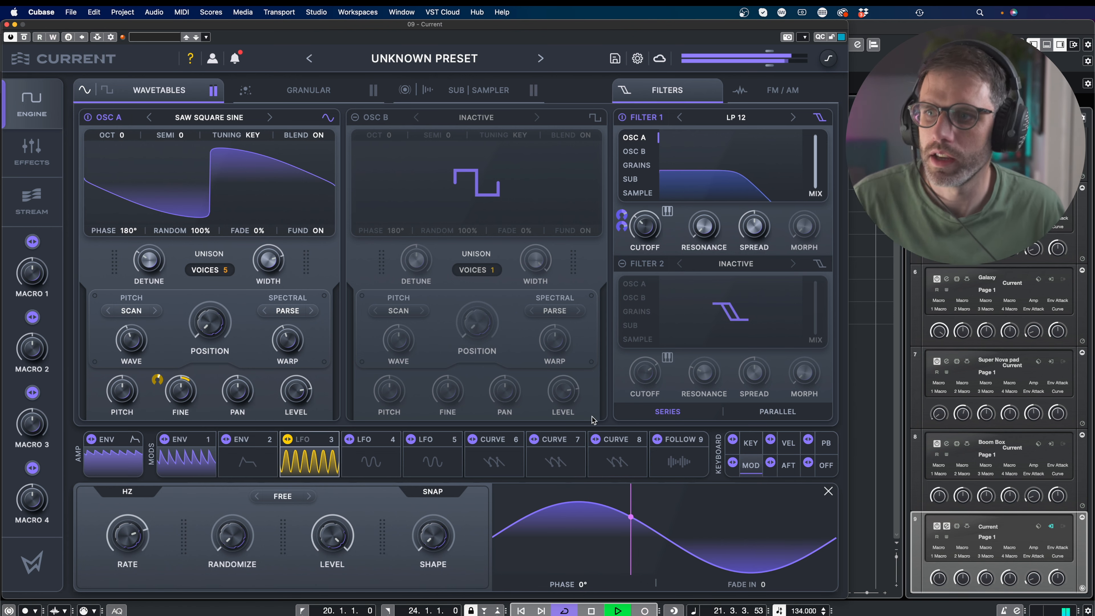
{"action": "key", "text": "space"}
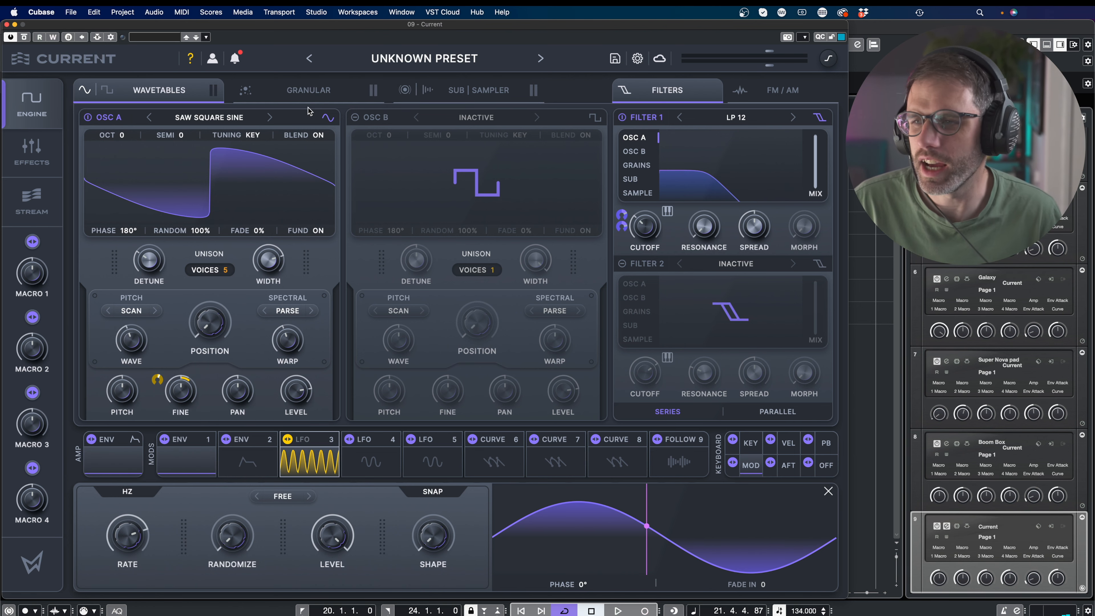
Step: Deactivate Oscillator A in the wavetable engine
{"action": "left_click", "coordinate": [85, 90]}
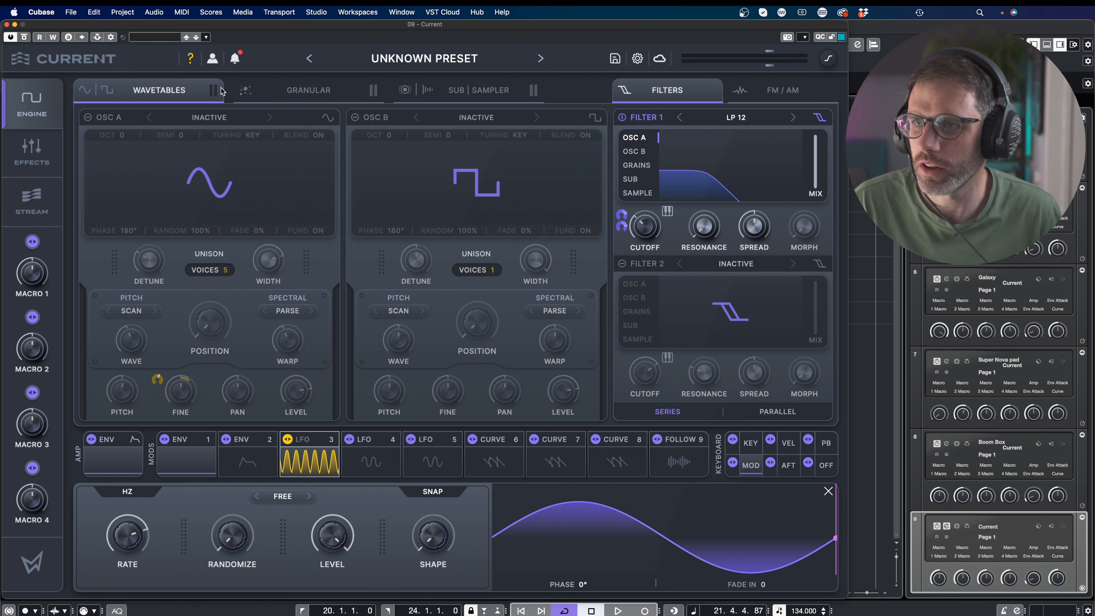
Step: Activate the granular engine and load the Detune Saw 16 Voice sample into it
{"action": "left_click", "coordinate": [243, 91]}
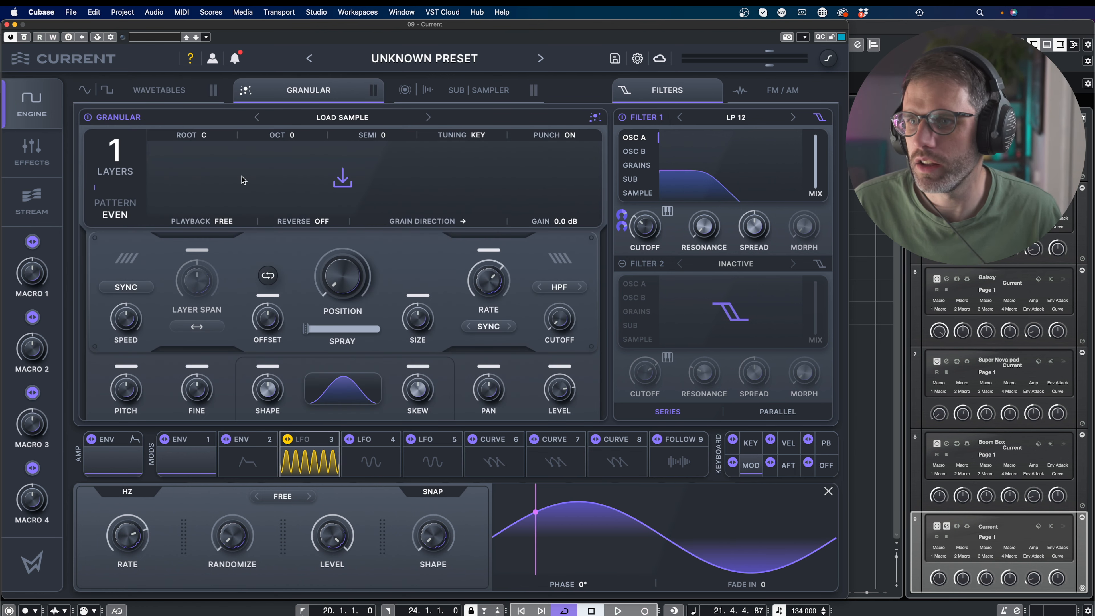
{"action": "left_click", "coordinate": [324, 119]}
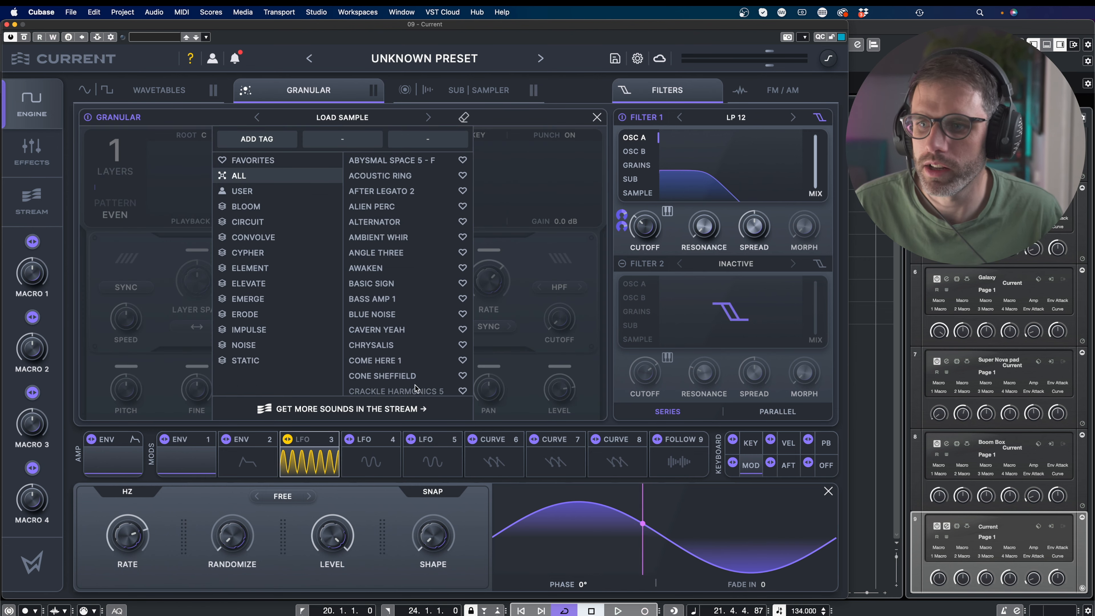
{"action": "scroll", "coordinate": [388, 380], "scroll_direction": "down", "scroll_amount": 3}
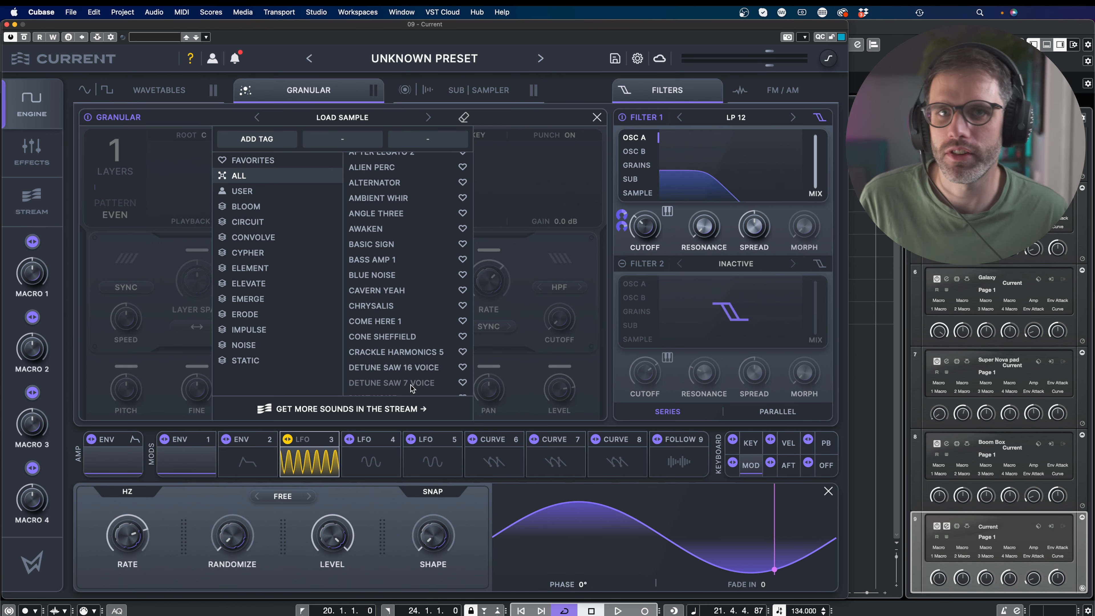
{"action": "left_click", "coordinate": [410, 370]}
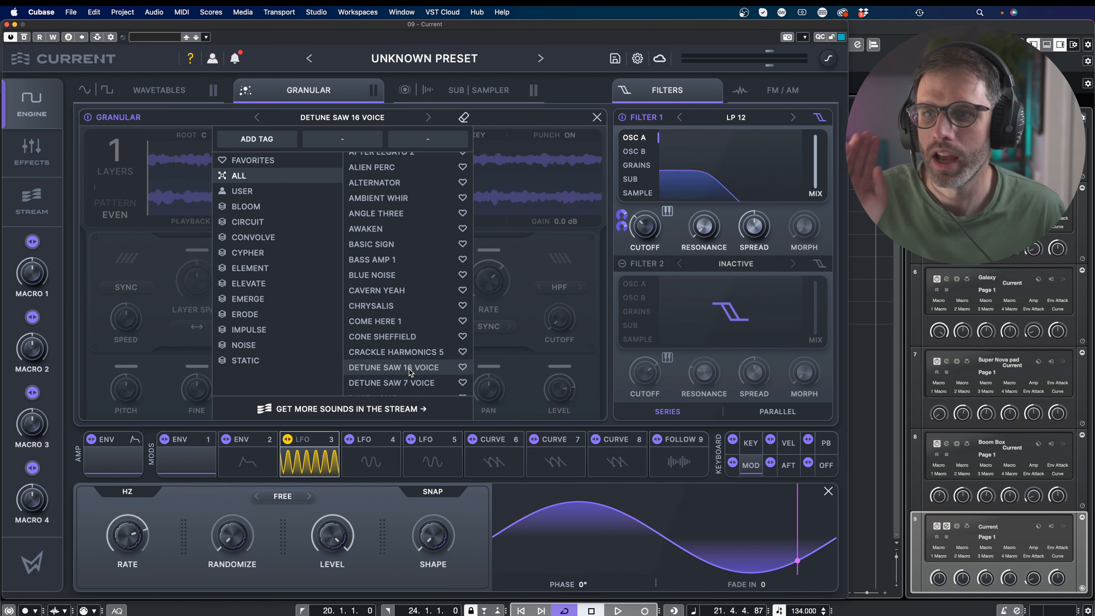
{"action": "left_click", "coordinate": [531, 194]}
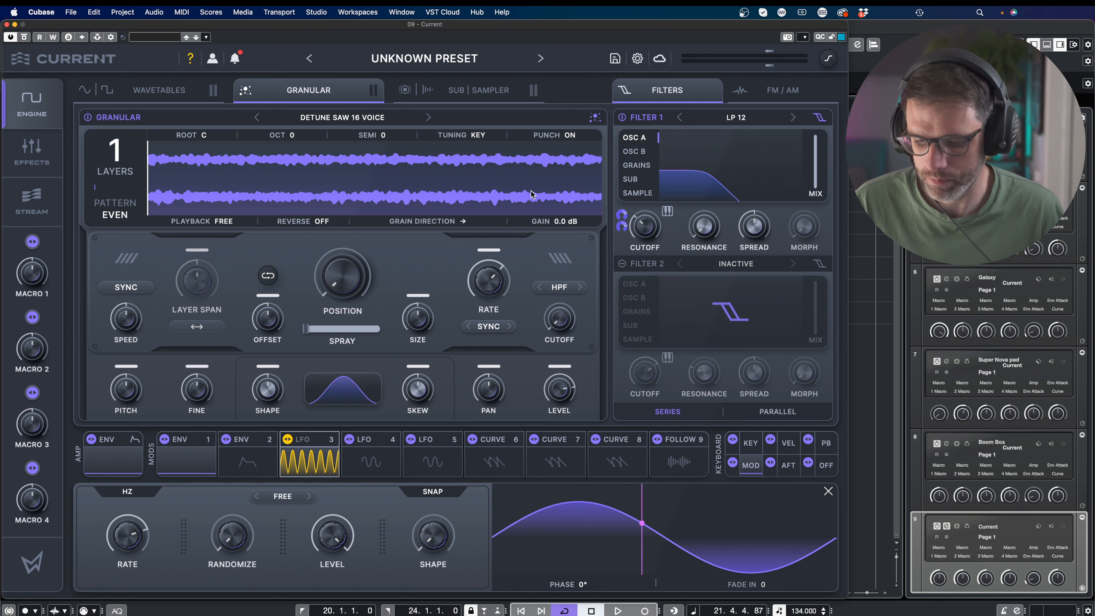
Step: During clip playback, move the grain position past the sample's middle, add some spray and set the grain rate to 1/4
{"action": "key", "text": "space"}
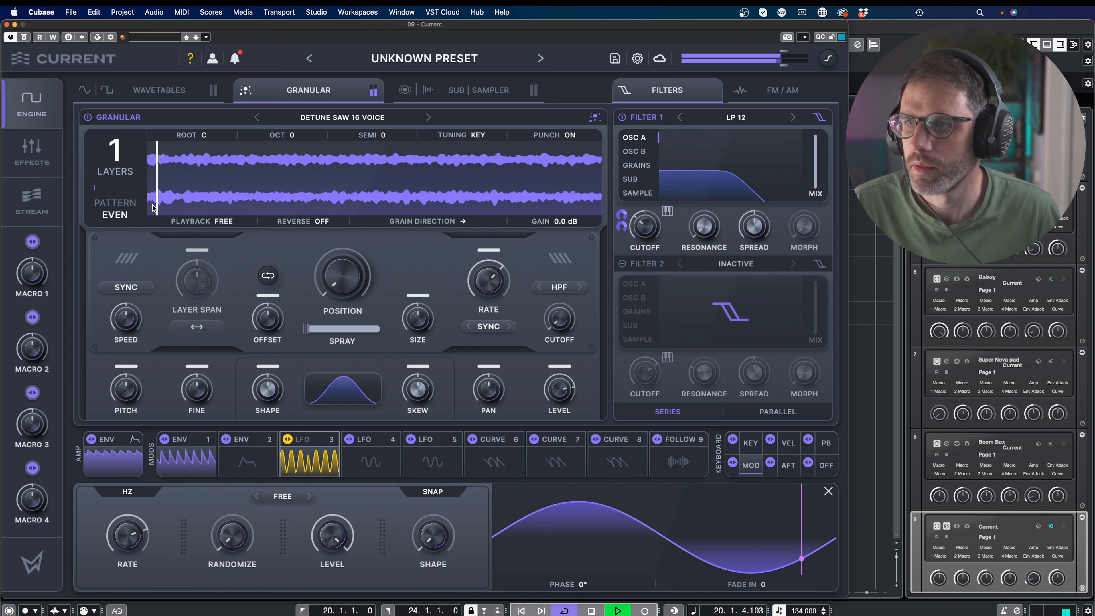
{"action": "mouse_move", "coordinate": [336, 293]}
{"action": "left_mouse_down"}
{"action": "mouse_move", "coordinate": [339, 200]}
{"action": "mouse_move", "coordinate": [332, 228]}
{"action": "left_mouse_up"}
{"action": "left_click_drag", "start_coordinate": [343, 274], "coordinate": [344, 254]}
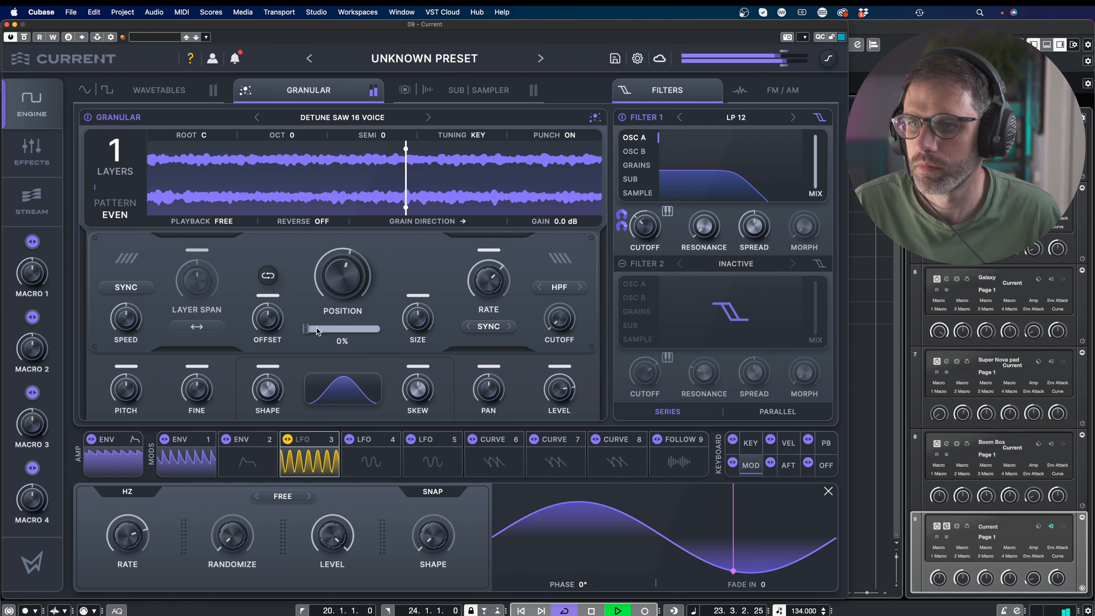
{"action": "left_click_drag", "start_coordinate": [317, 332], "coordinate": [334, 330]}
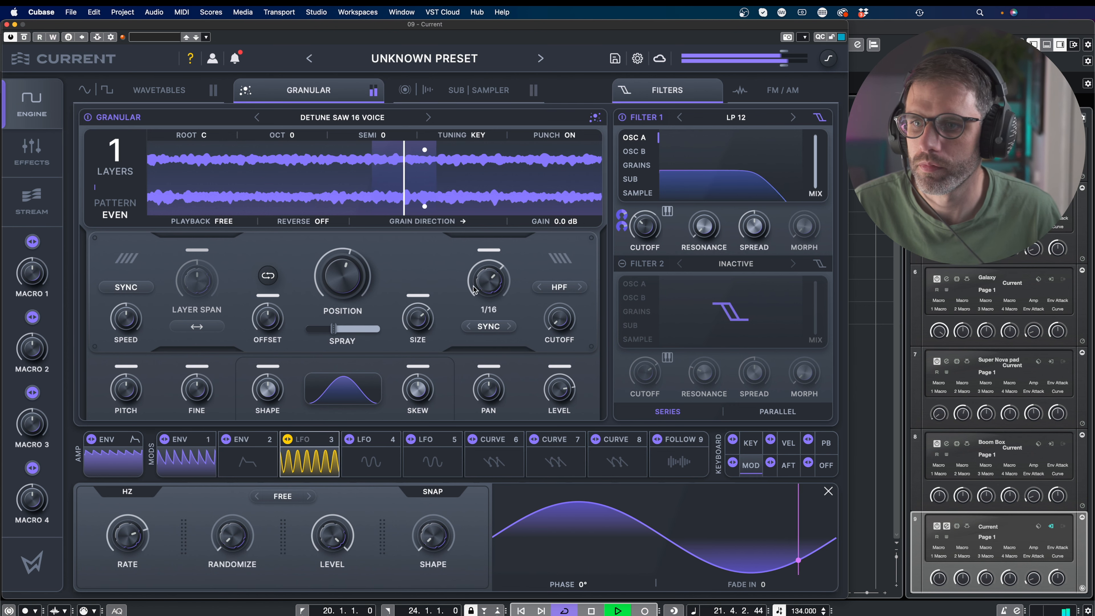
{"action": "left_click_drag", "start_coordinate": [474, 290], "coordinate": [476, 329]}
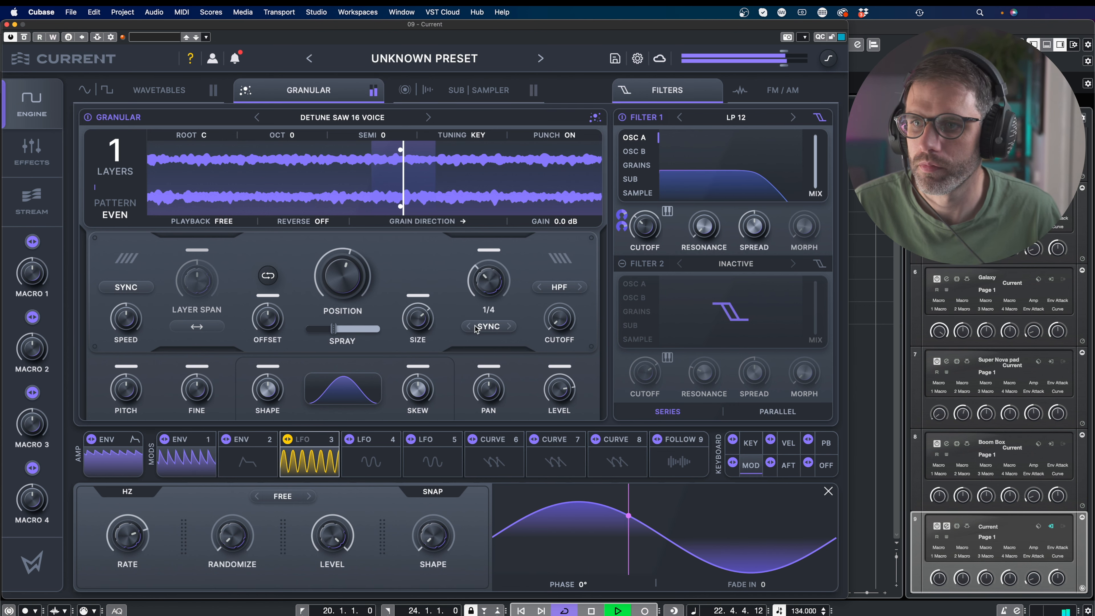
Step: Adjust the grain envelope's shape and skew to give each grain a sharp attack and quick decay
{"action": "left_click_drag", "start_coordinate": [418, 390], "coordinate": [419, 363]}
{"action": "left_click_drag", "start_coordinate": [272, 390], "coordinate": [269, 509]}
{"action": "left_click_drag", "start_coordinate": [413, 391], "coordinate": [396, 441]}
{"action": "left_click_drag", "start_coordinate": [266, 379], "coordinate": [266, 385]}
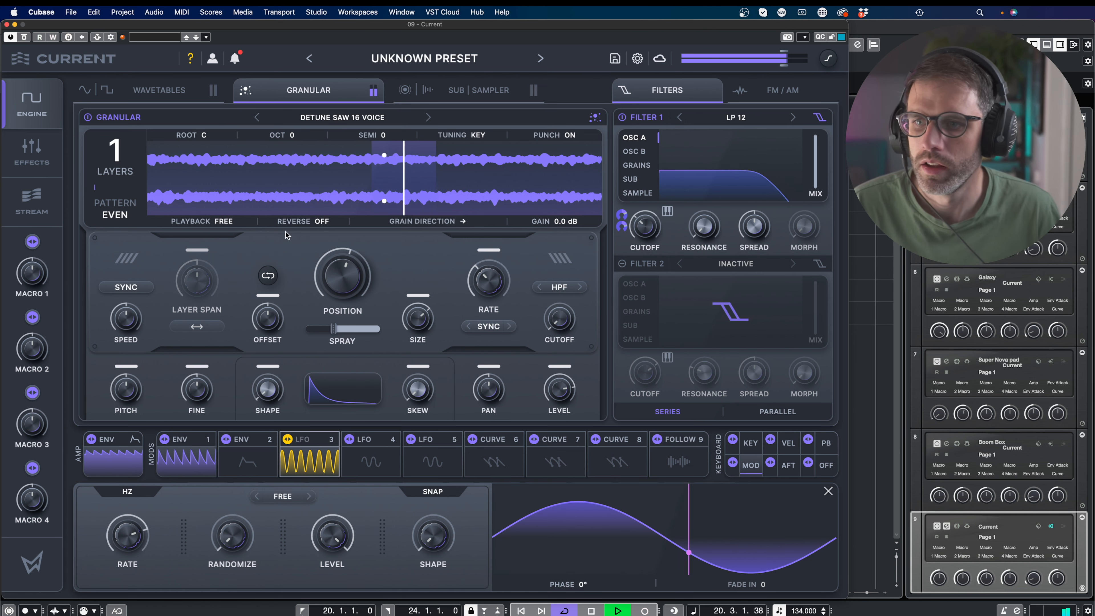
{"action": "mouse_move", "coordinate": [556, 307]}
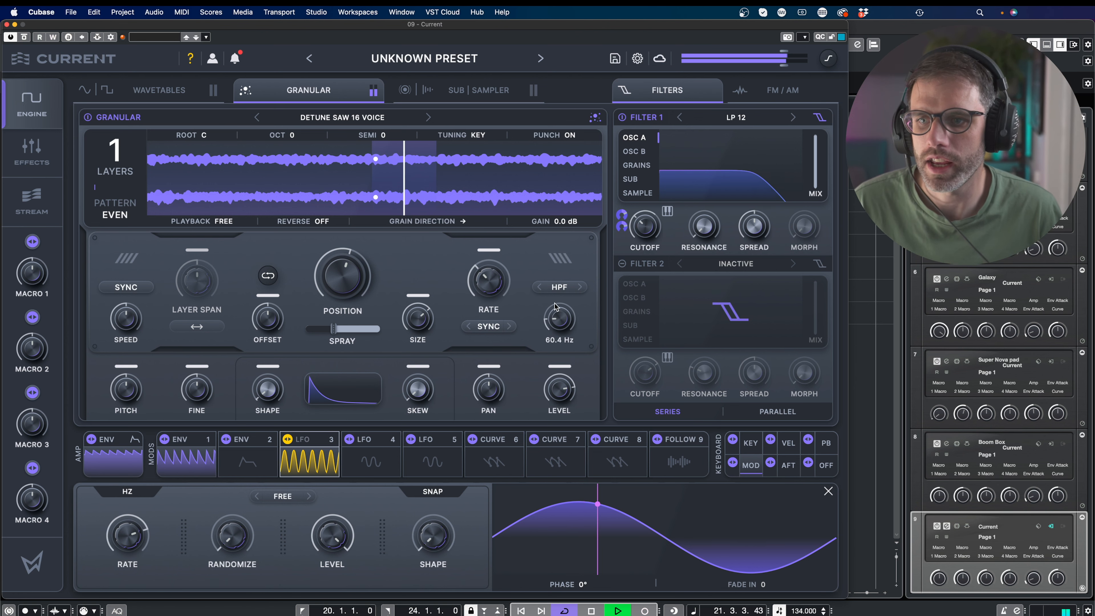
Step: Try raising the grain layers to 6 and 8, resetting them to 1
{"action": "mouse_move", "coordinate": [112, 151]}
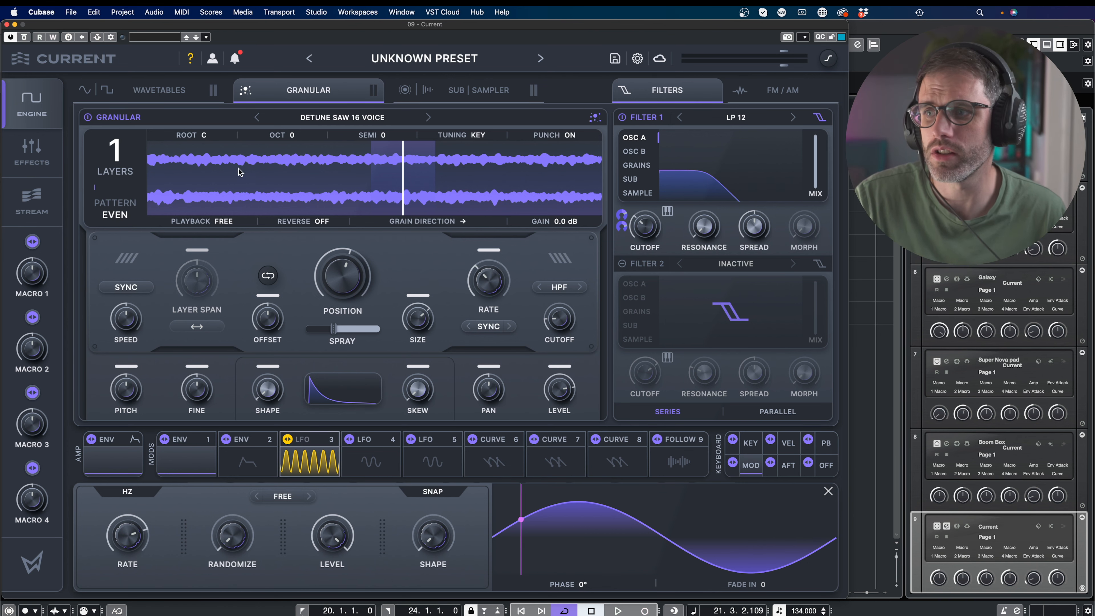
{"action": "left_click_drag", "start_coordinate": [113, 152], "coordinate": [120, 9]}
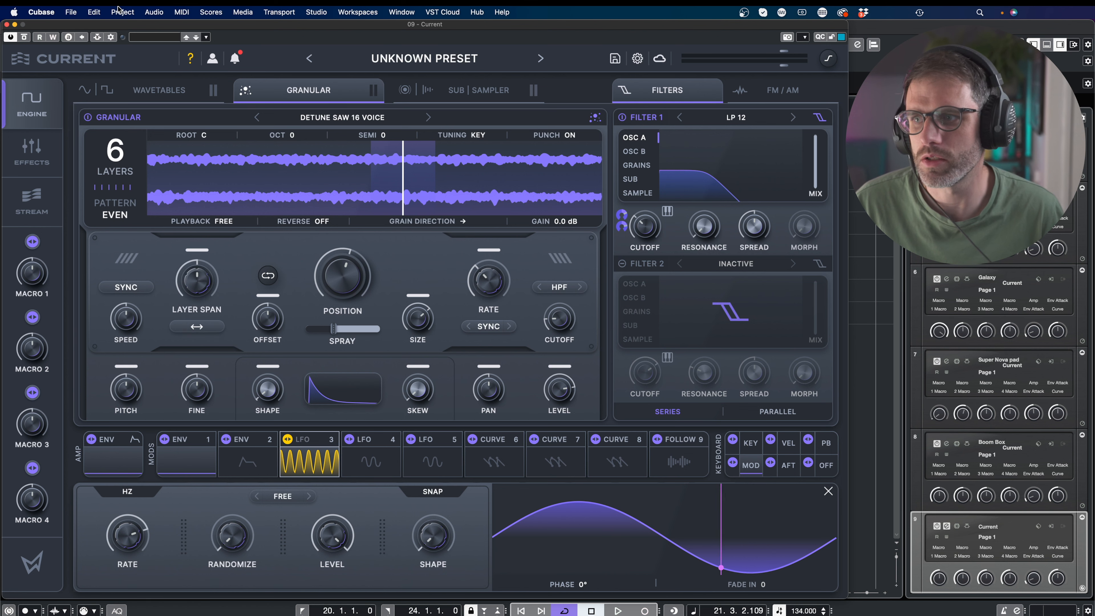
{"action": "left_click_drag", "start_coordinate": [110, 178], "coordinate": [116, 32]}
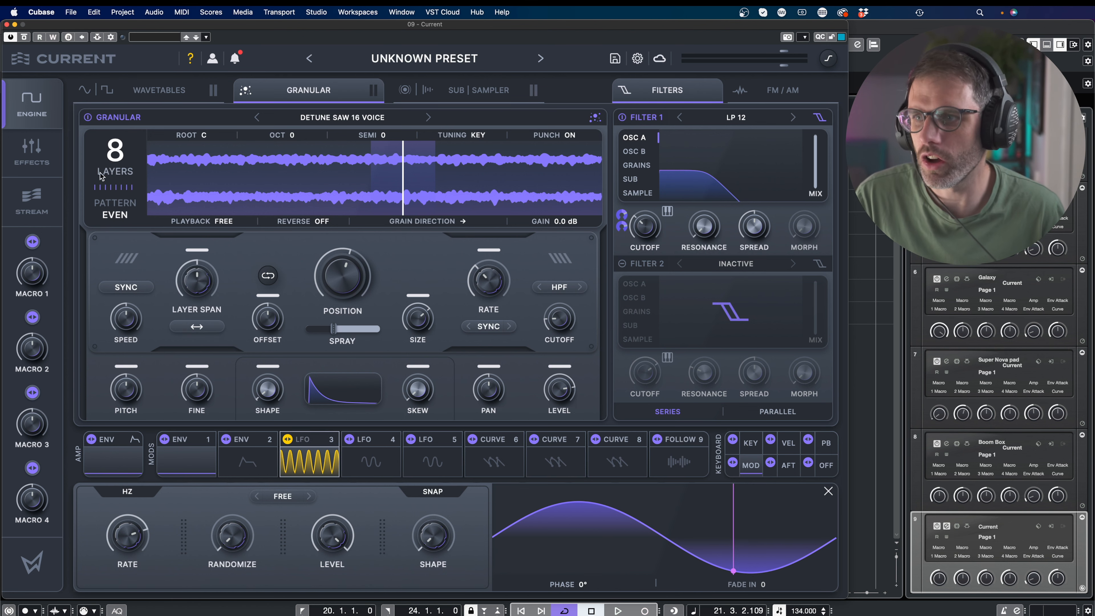
{"action": "double_click", "coordinate": [108, 155]}
Step: Restart playback, set the number of grain layers to 4 and choose the Waves layer pattern
{"action": "key", "text": "space"}
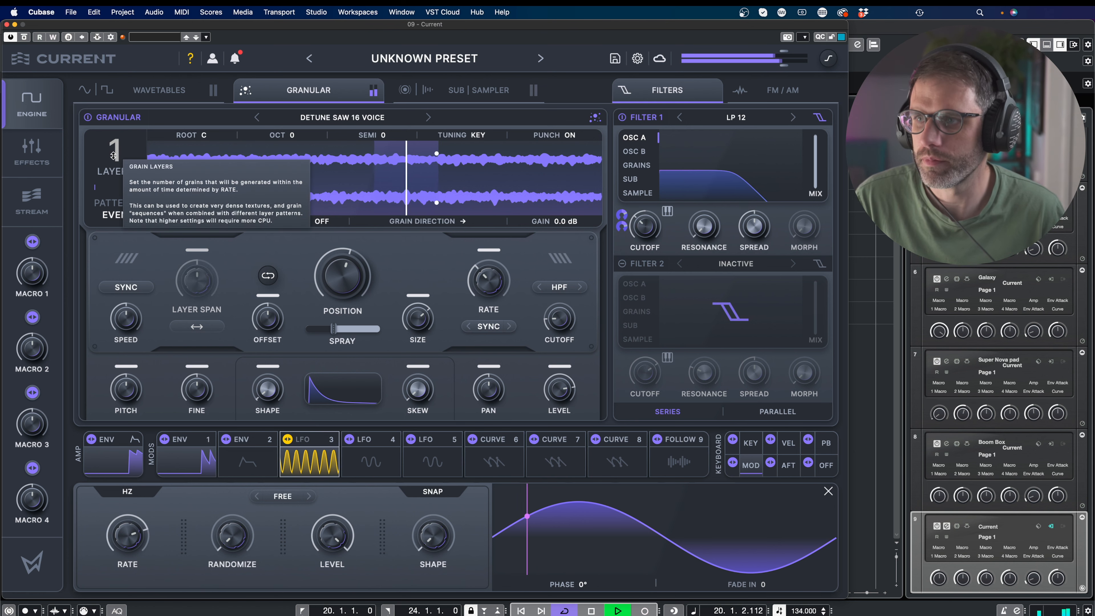
{"action": "left_click_drag", "start_coordinate": [108, 155], "coordinate": [119, 98]}
{"action": "left_click_drag", "start_coordinate": [115, 146], "coordinate": [116, 52]}
{"action": "left_click_drag", "start_coordinate": [115, 149], "coordinate": [106, 260]}
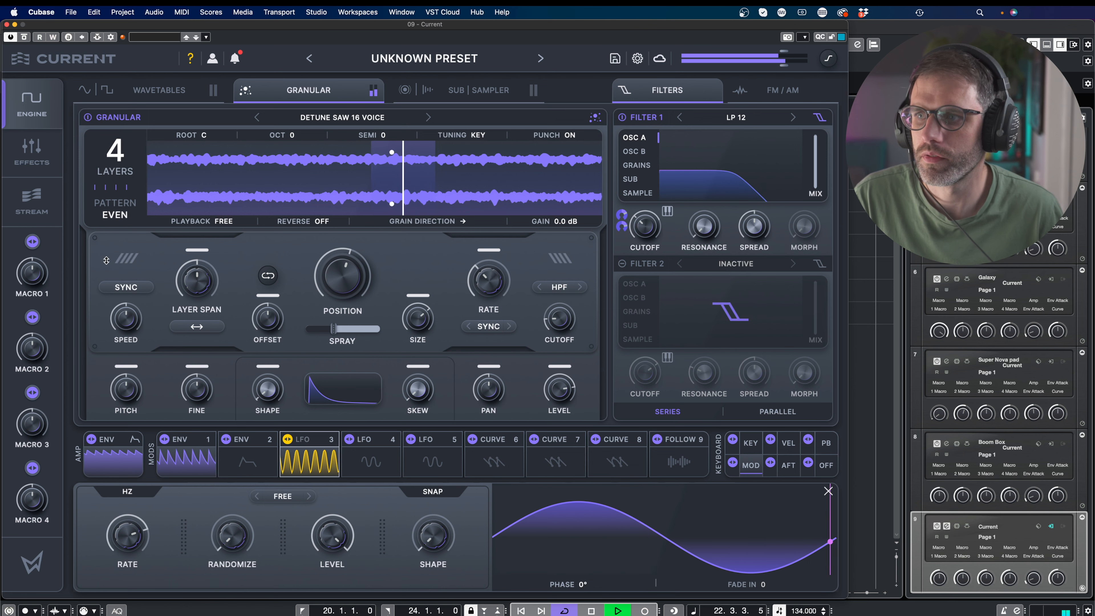
{"action": "left_click", "coordinate": [115, 212]}
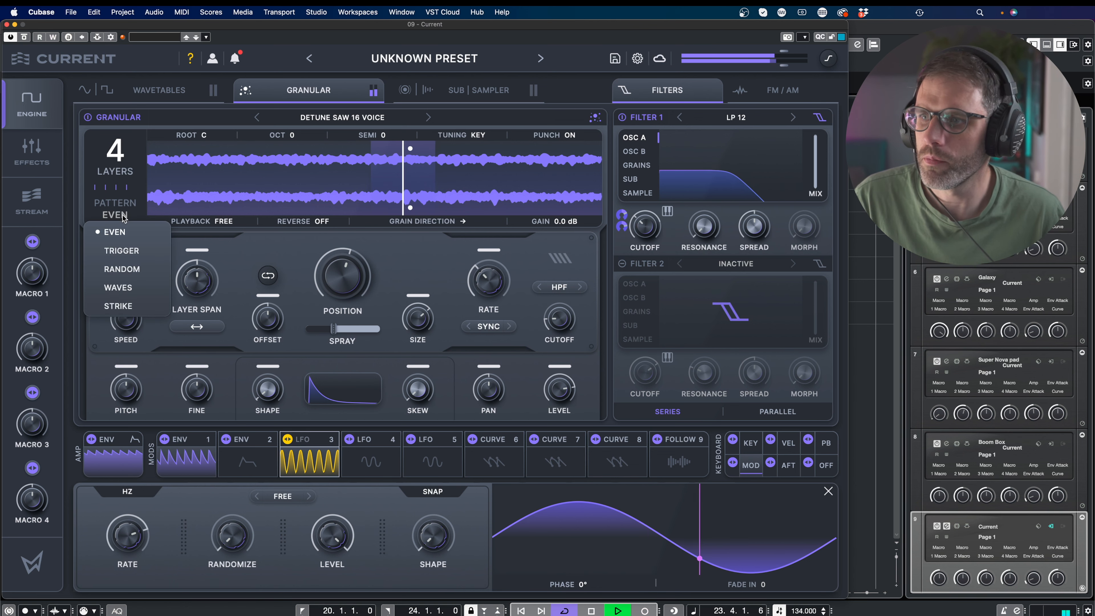
{"action": "left_click", "coordinate": [125, 287]}
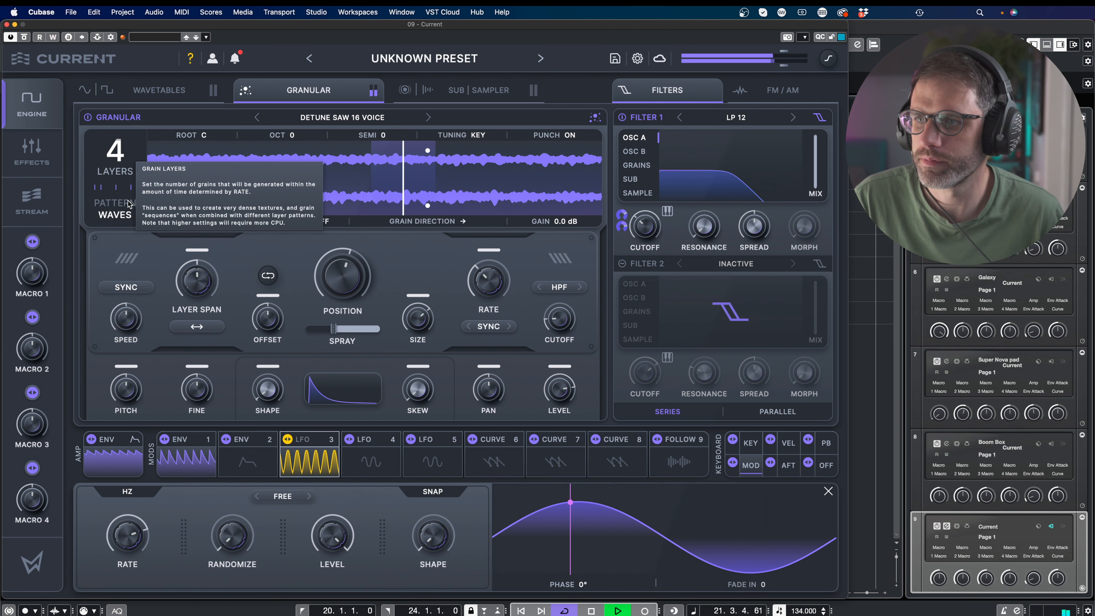
Step: Set the grain position to 51% and shape to -22%, soften the attack with skew, and stop playback
{"action": "mouse_move", "coordinate": [344, 283]}
{"action": "left_mouse_down"}
{"action": "mouse_move", "coordinate": [337, 314]}
{"action": "mouse_move", "coordinate": [339, 291]}
{"action": "left_mouse_up"}
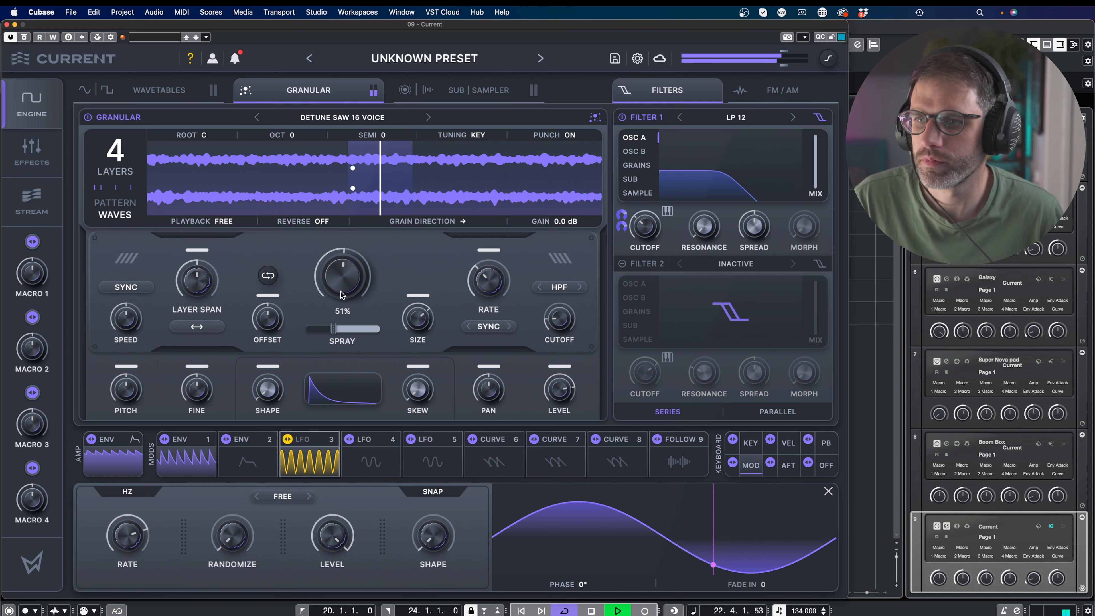
{"action": "left_click_drag", "start_coordinate": [270, 392], "coordinate": [268, 341]}
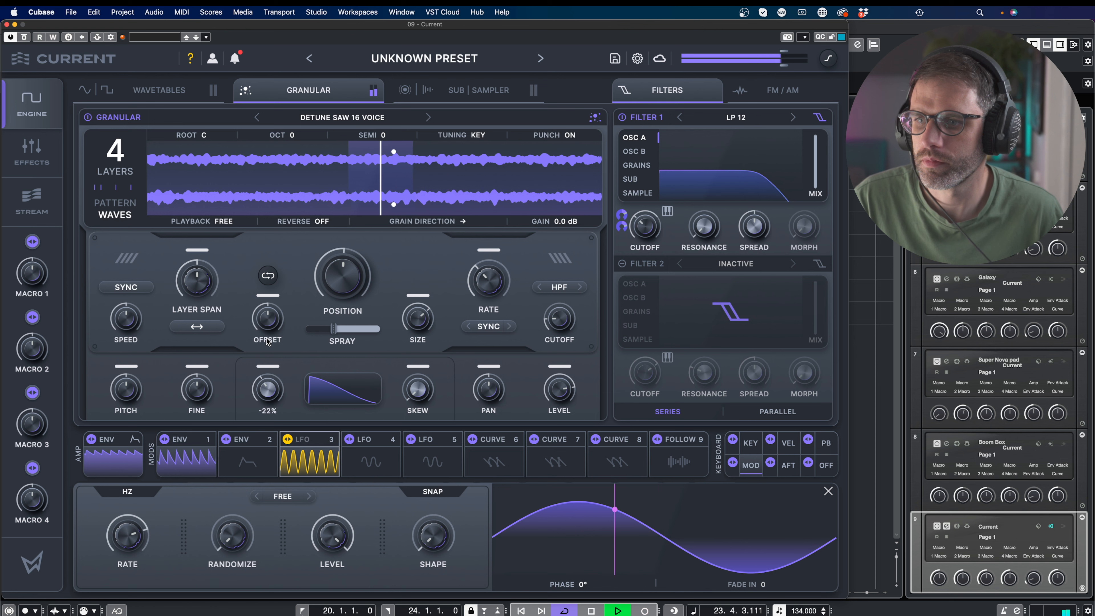
{"action": "left_click_drag", "start_coordinate": [423, 411], "coordinate": [410, 373]}
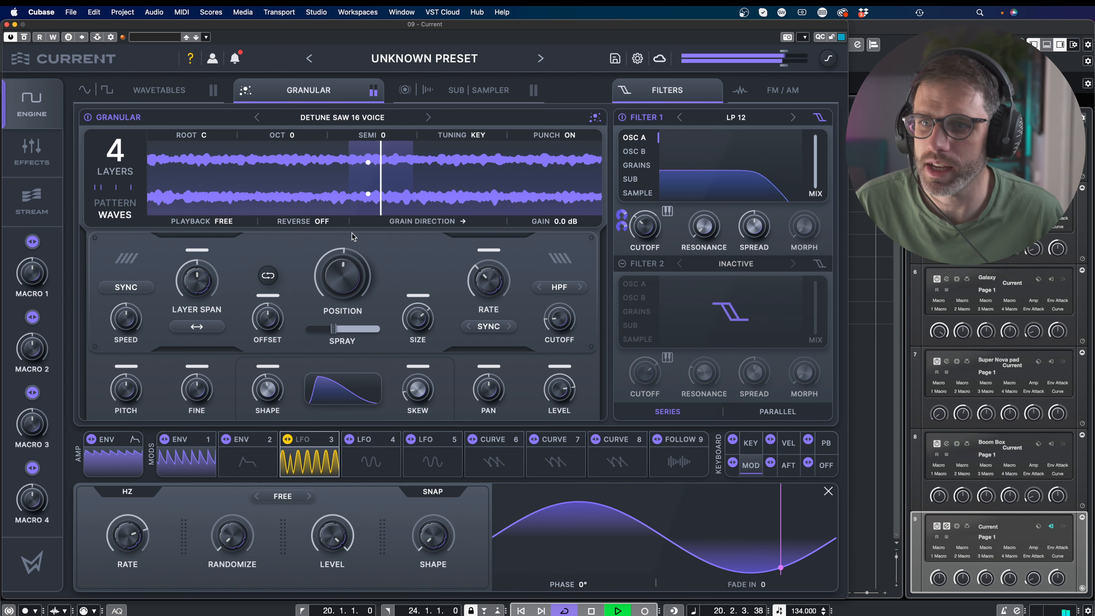
{"action": "key", "text": "space"}
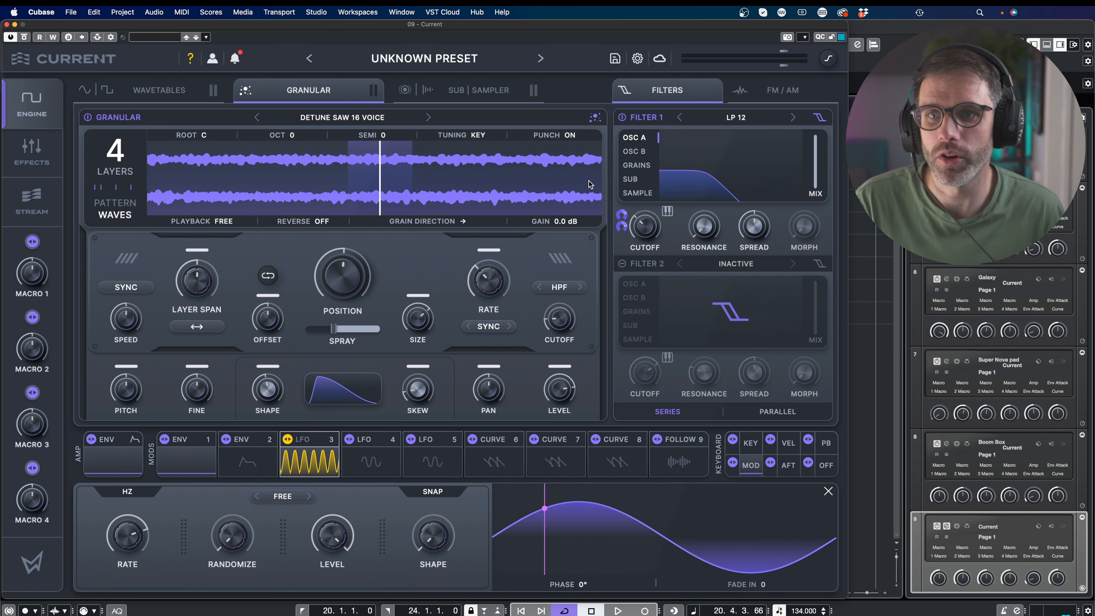
Step: Route the grains through Filter 1 and audition the clip
{"action": "left_click", "coordinate": [637, 165]}
{"action": "key", "text": "space"}
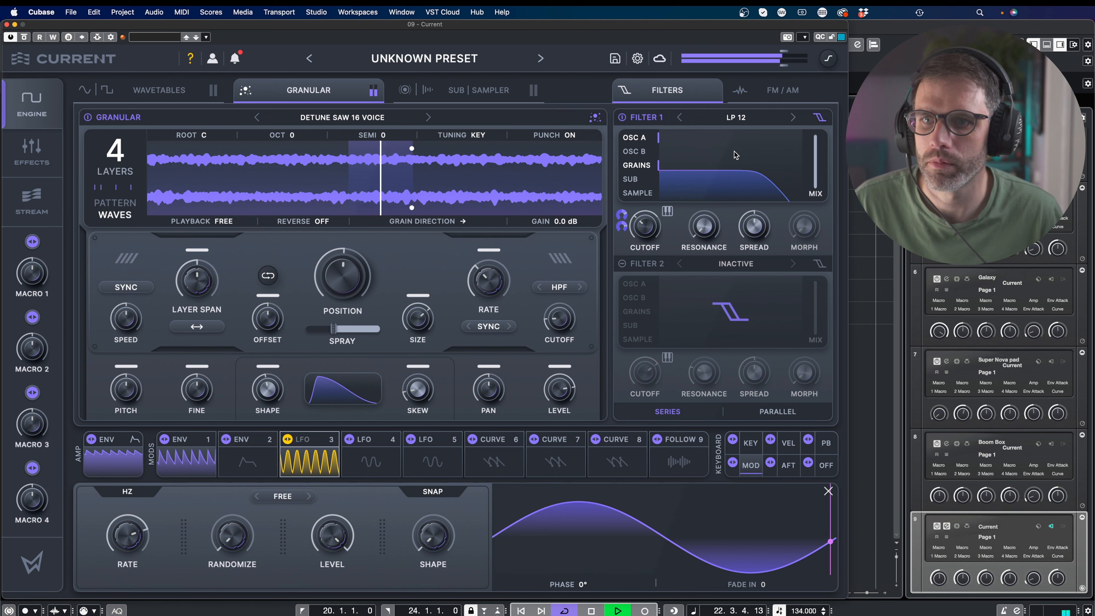
{"action": "key", "text": "space"}
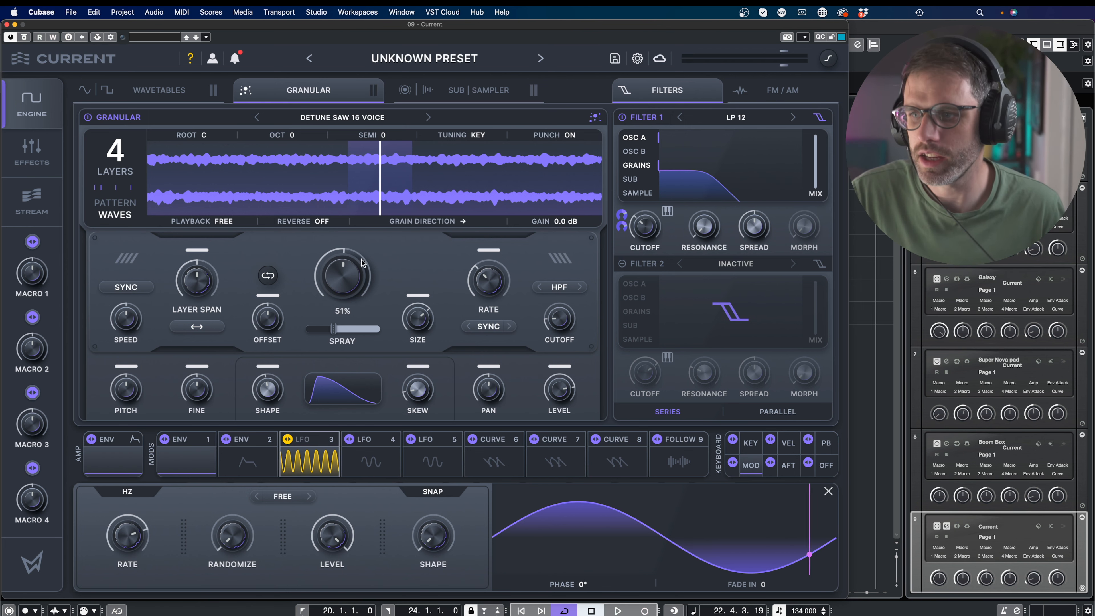
Step: Turn the layer span down so the grain layers spread out before the playback position, and audition the clip
{"action": "mouse_move", "coordinate": [220, 270]}
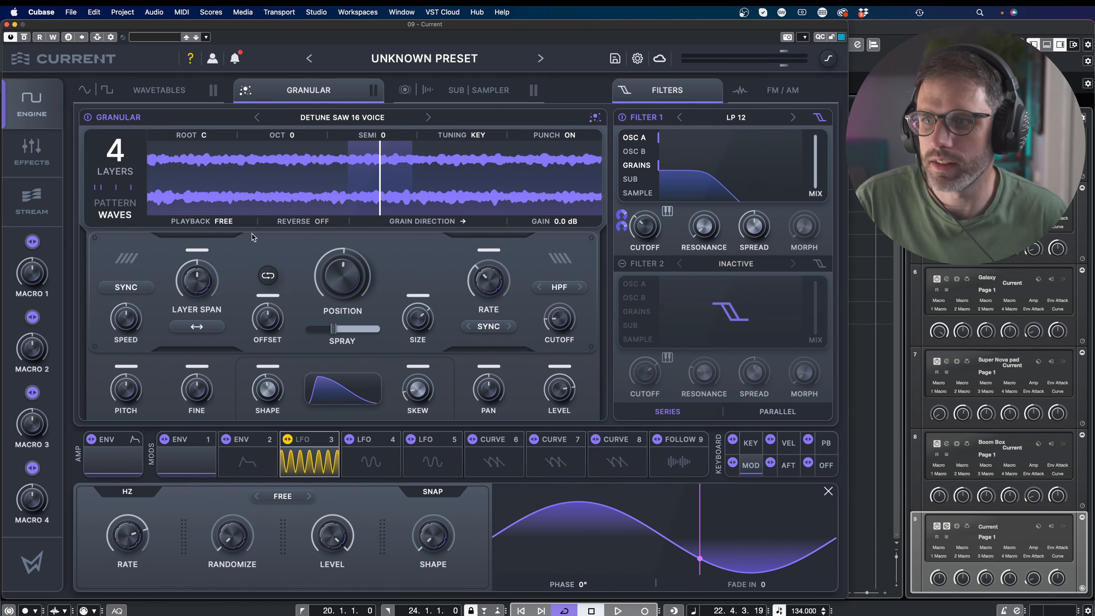
{"action": "mouse_move", "coordinate": [194, 280]}
{"action": "left_mouse_down"}
{"action": "mouse_move", "coordinate": [193, 266]}
{"action": "mouse_move", "coordinate": [200, 340]}
{"action": "left_mouse_up"}
{"action": "key", "text": "space"}
{"action": "key", "text": "space"}
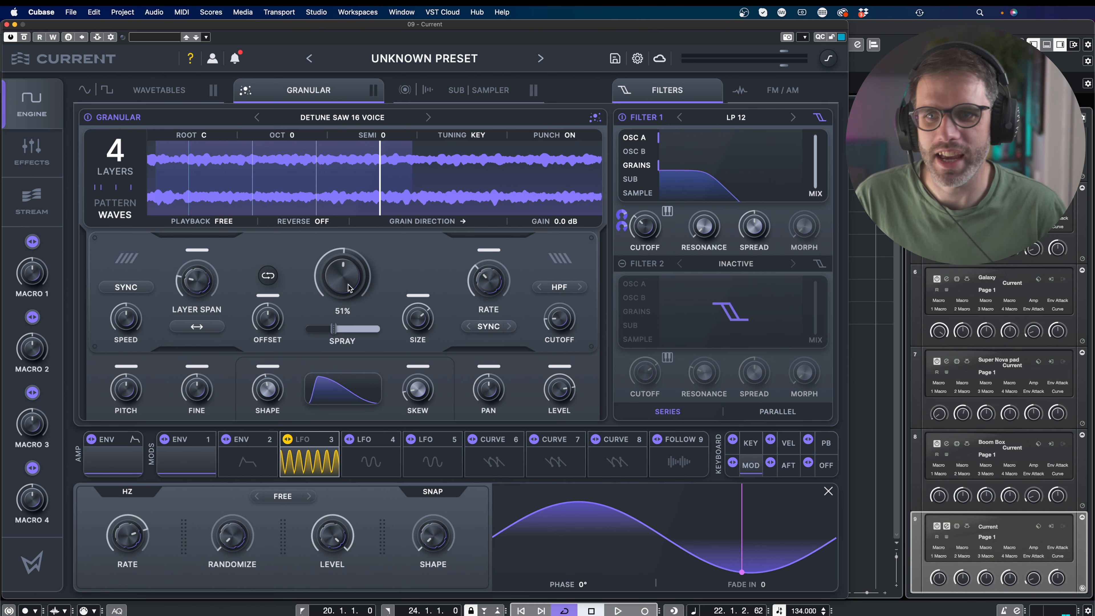
Step: Deactivate the granular engine and activate the Sub oscillator
{"action": "left_click", "coordinate": [245, 92]}
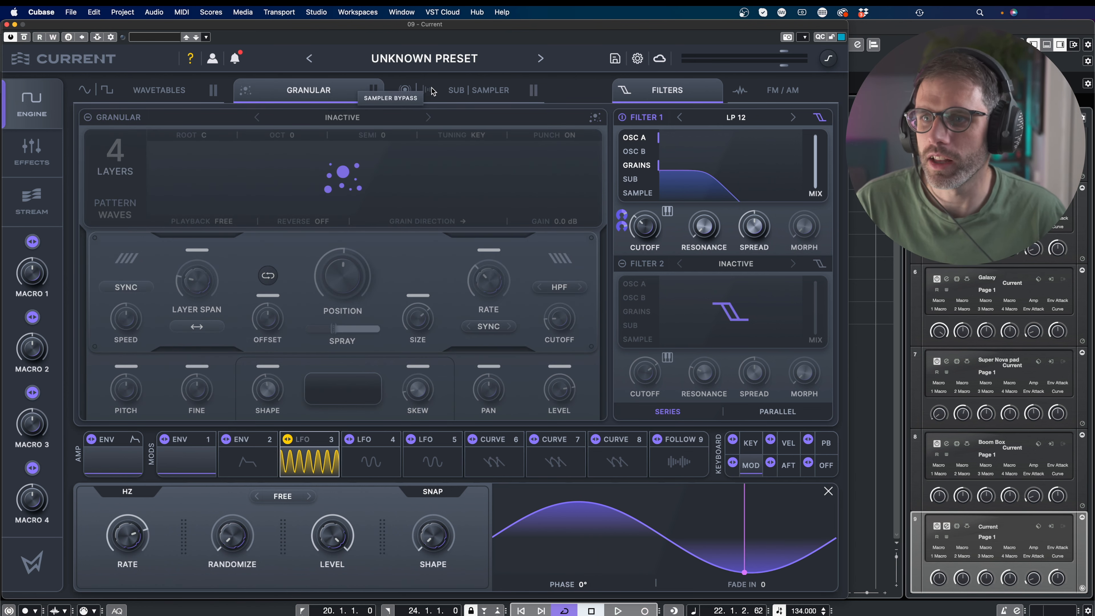
{"action": "left_click", "coordinate": [486, 92]}
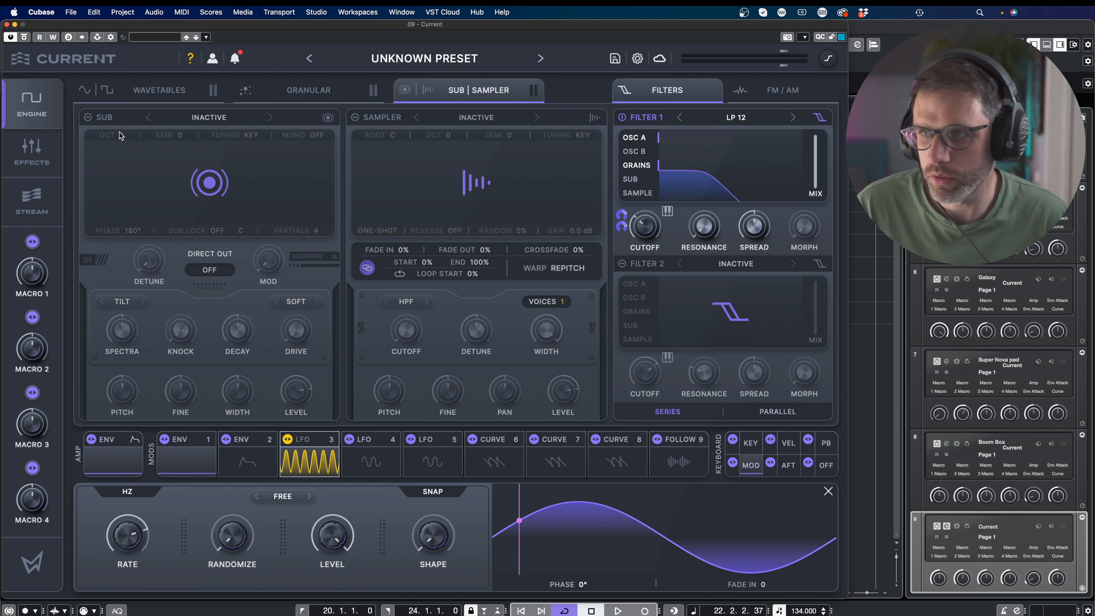
{"action": "left_click", "coordinate": [104, 117]}
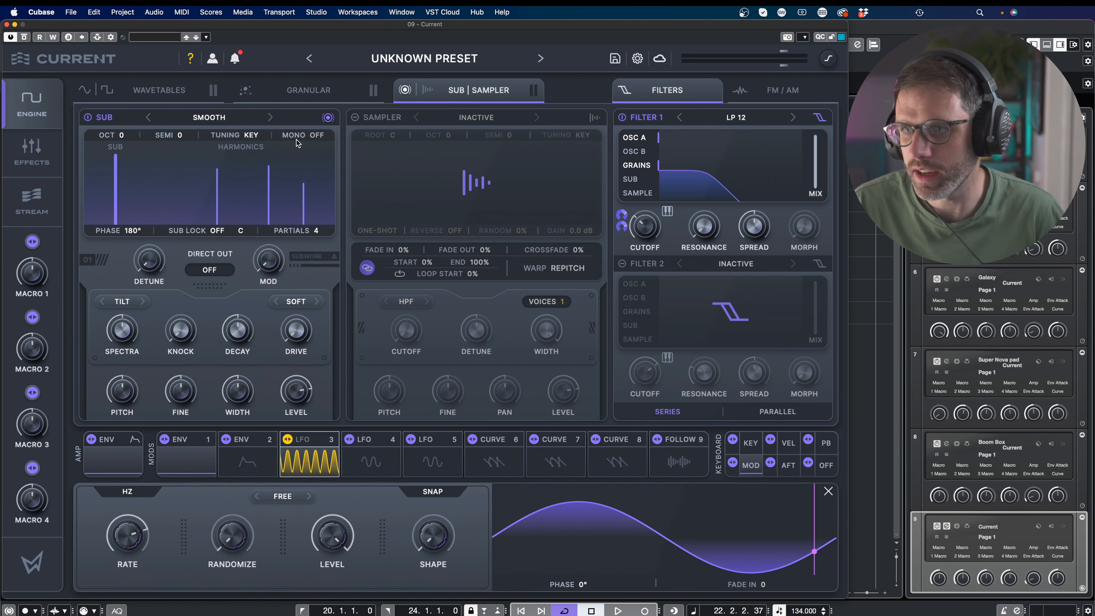
Step: Switch the Sub oscillator to monophonic mode and reduce its partials to 1
{"action": "mouse_move", "coordinate": [296, 139]}
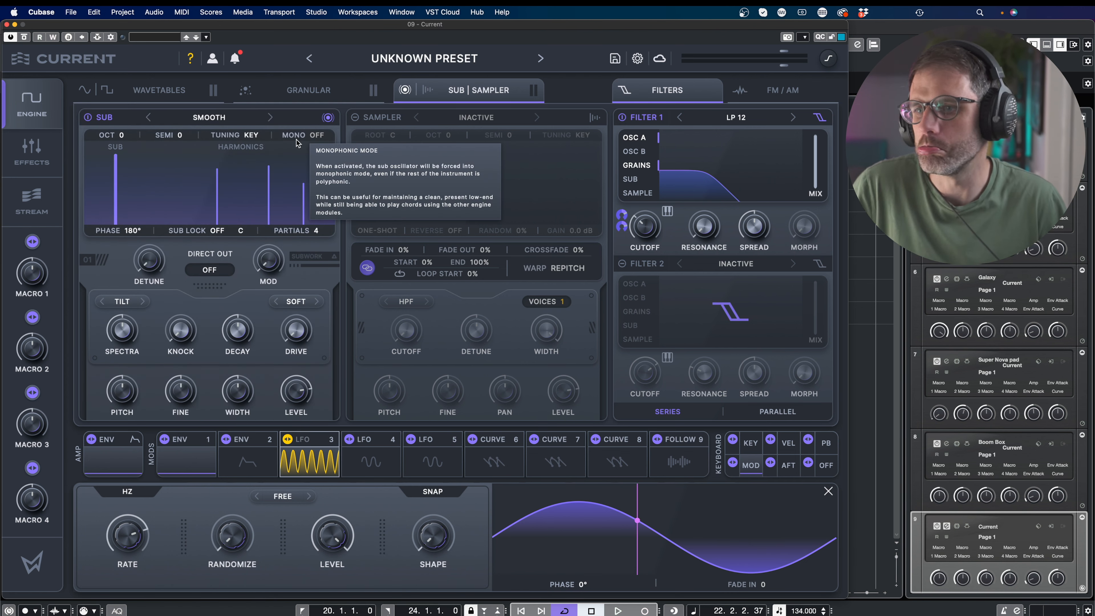
{"action": "left_click", "coordinate": [315, 135]}
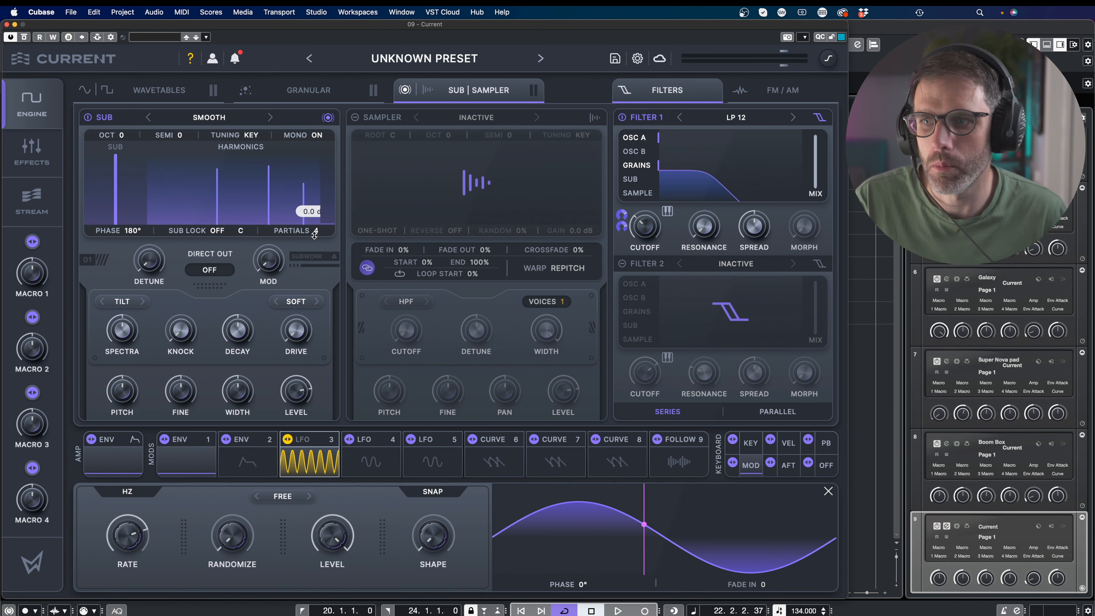
{"action": "left_click_drag", "start_coordinate": [308, 230], "coordinate": [311, 360]}
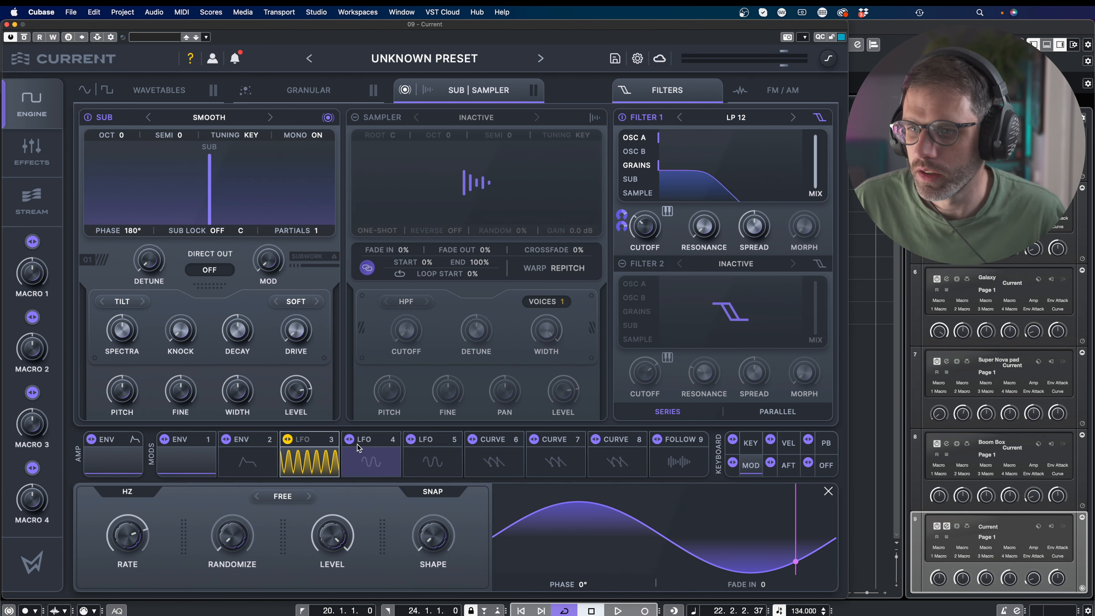
Step: Shape Envelope 2 as a short decay with no sustain and assign it to the Sub oscillator's pitch
{"action": "left_click", "coordinate": [242, 442]}
{"action": "left_click", "coordinate": [242, 463]}
{"action": "left_click", "coordinate": [242, 463]}
{"action": "left_click_drag", "start_coordinate": [508, 494], "coordinate": [479, 594]}
{"action": "left_click_drag", "start_coordinate": [440, 530], "coordinate": [438, 543]}
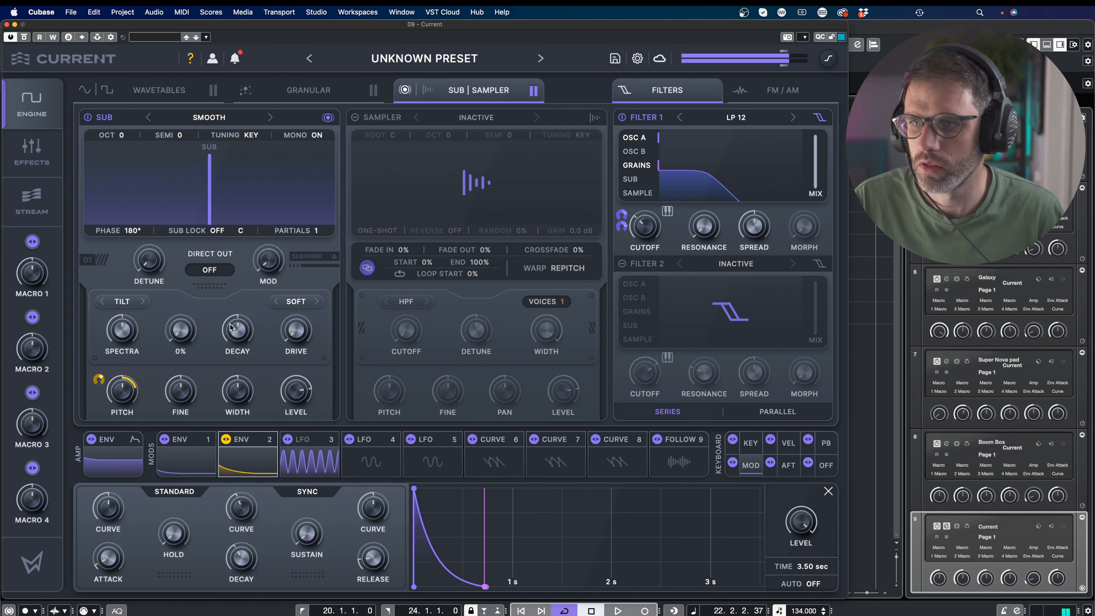
Step: Turn on Sub Lock at C and raise the Sub oscillator's Soft drive
{"action": "left_click", "coordinate": [218, 231]}
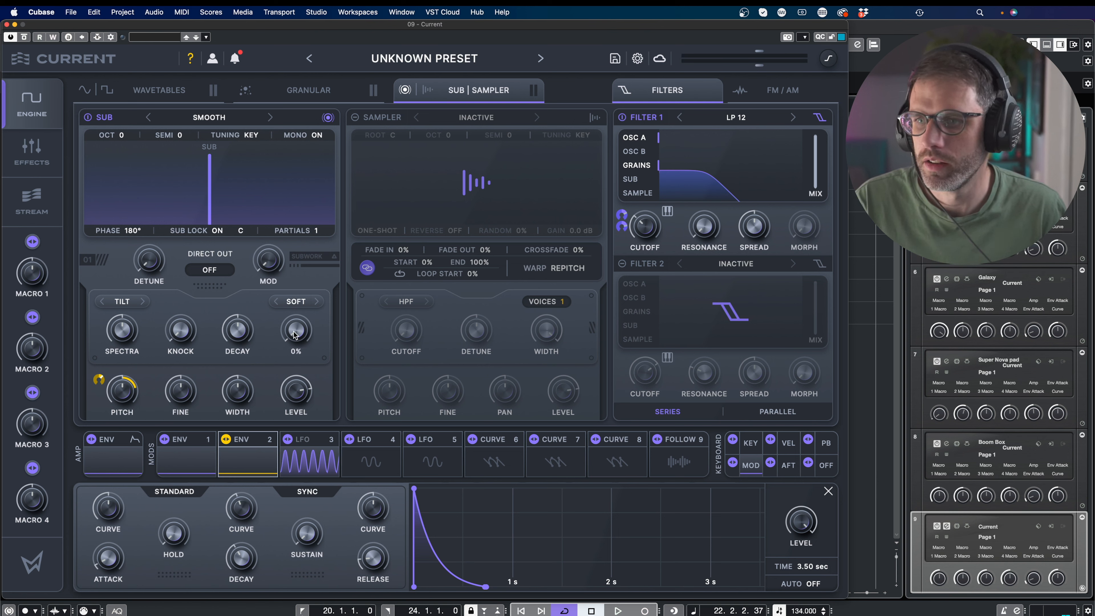
{"action": "left_click_drag", "start_coordinate": [297, 336], "coordinate": [299, 316]}
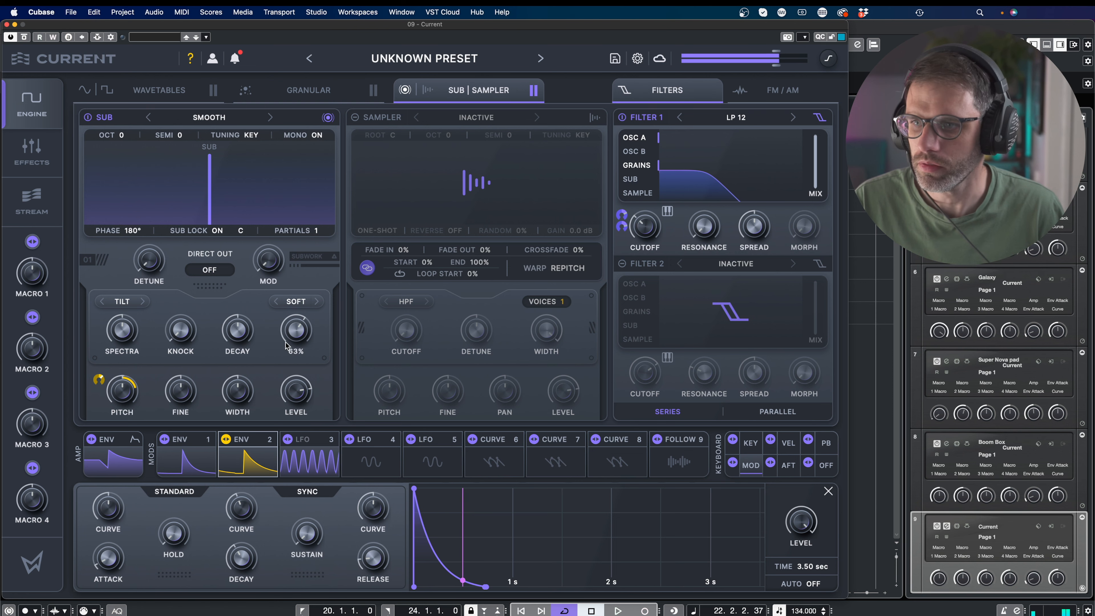
Step: Adjust the Sub oscillator's Soft drive and raise the sustain of Envelope 2
{"action": "left_click_drag", "start_coordinate": [302, 326], "coordinate": [281, 331]}
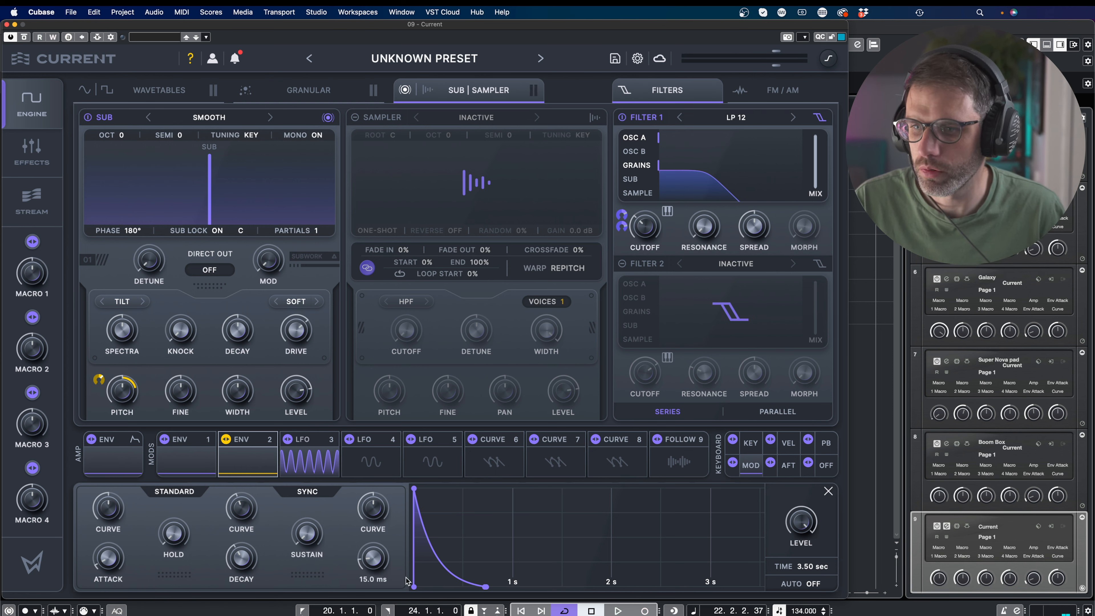
{"action": "left_click_drag", "start_coordinate": [486, 587], "coordinate": [491, 560]}
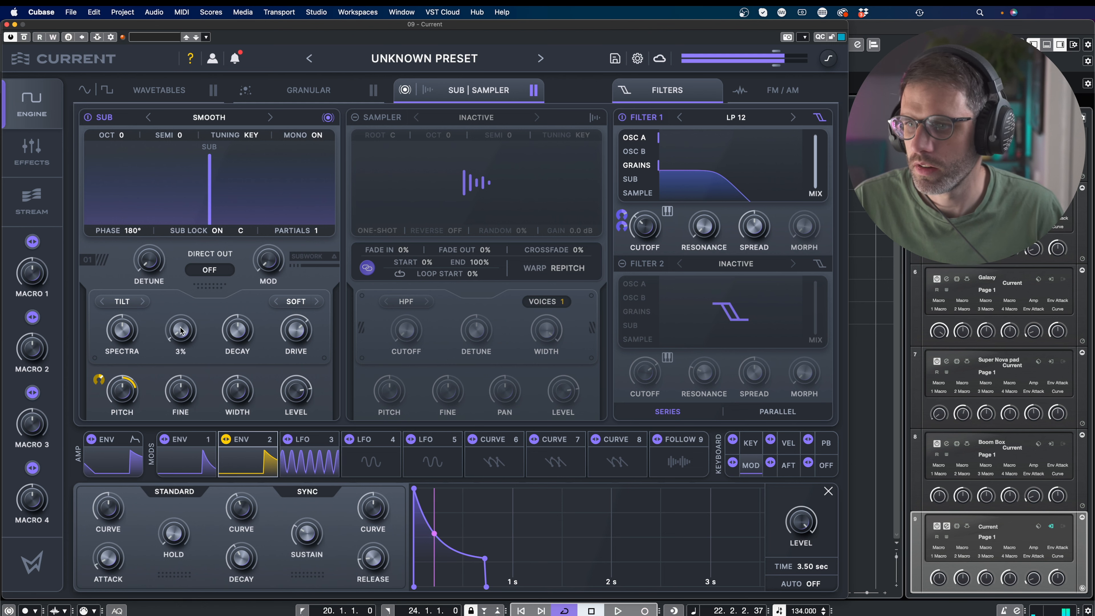
Step: Raise the Sub oscillator's knock amount and adjust its Tilt spectra and decay
{"action": "left_click_drag", "start_coordinate": [181, 331], "coordinate": [181, 318]}
{"action": "left_click_drag", "start_coordinate": [186, 263], "coordinate": [136, 385]}
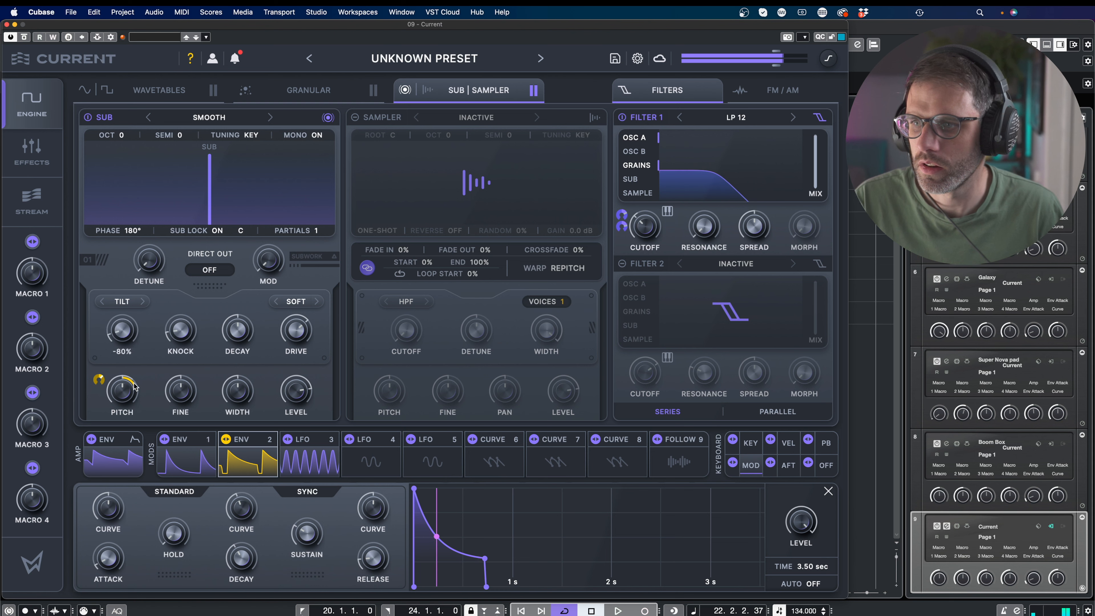
{"action": "left_click_drag", "start_coordinate": [237, 329], "coordinate": [235, 374]}
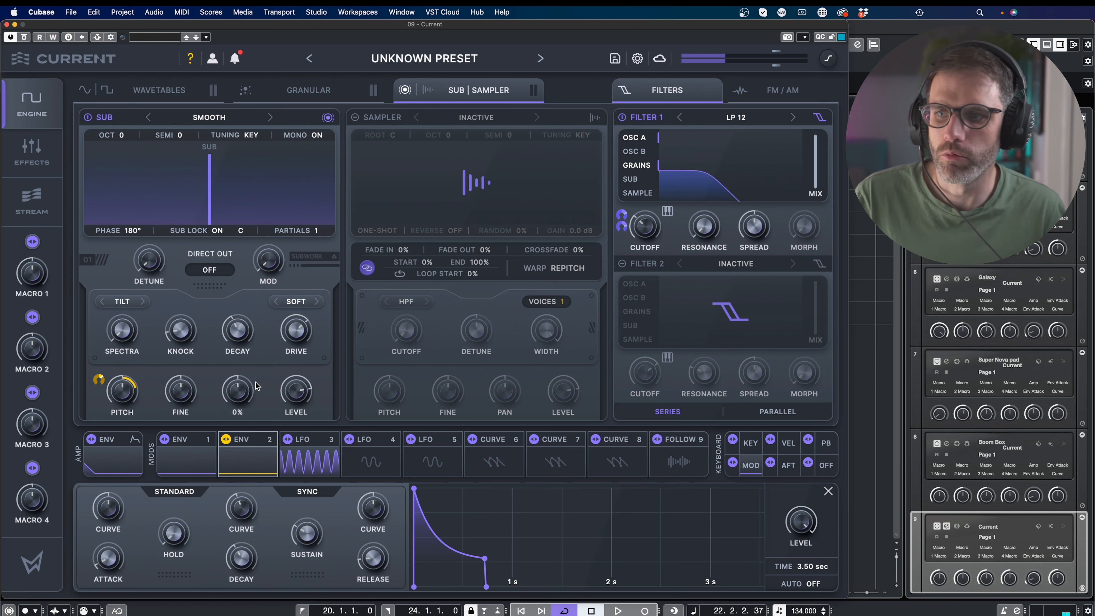
Step: Switch the Sub oscillator's drive type to Fold and adjust the drive amount
{"action": "left_click", "coordinate": [297, 302]}
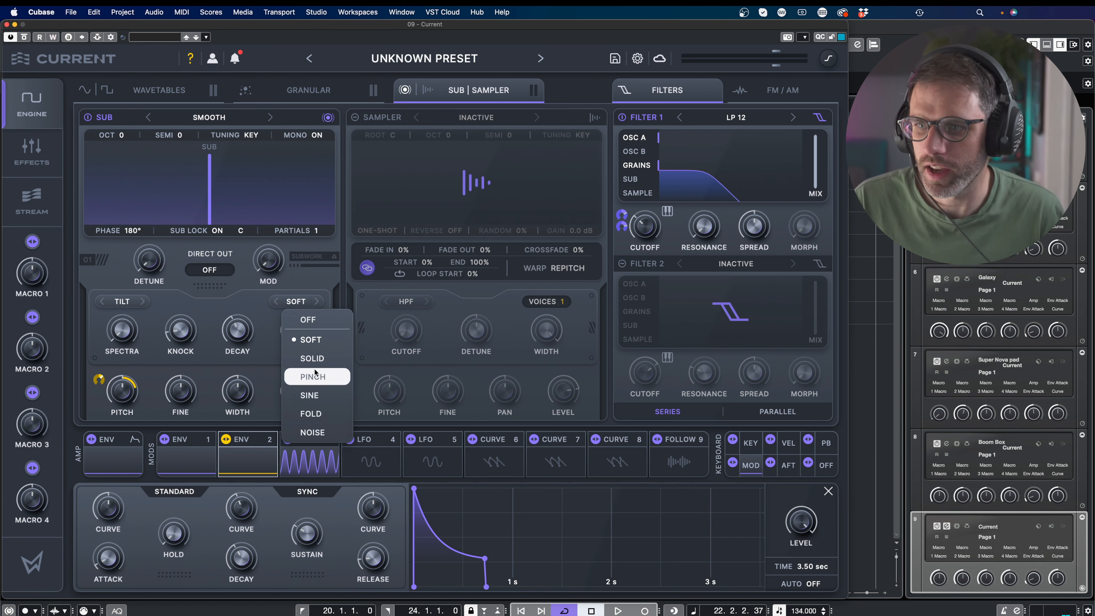
{"action": "left_click", "coordinate": [316, 414]}
{"action": "left_click_drag", "start_coordinate": [296, 336], "coordinate": [308, 382]}
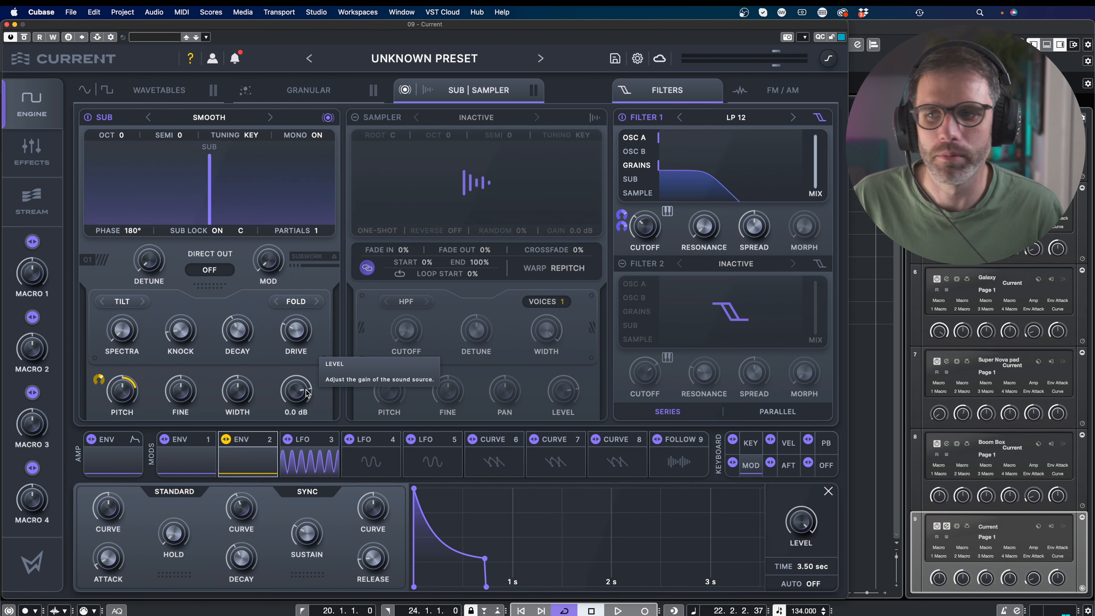
Step: Replace the active Sub oscillator with the Sampler and load the Detune Saw 7 Voice sample into it
{"action": "left_click", "coordinate": [87, 117]}
{"action": "left_click", "coordinate": [355, 117]}
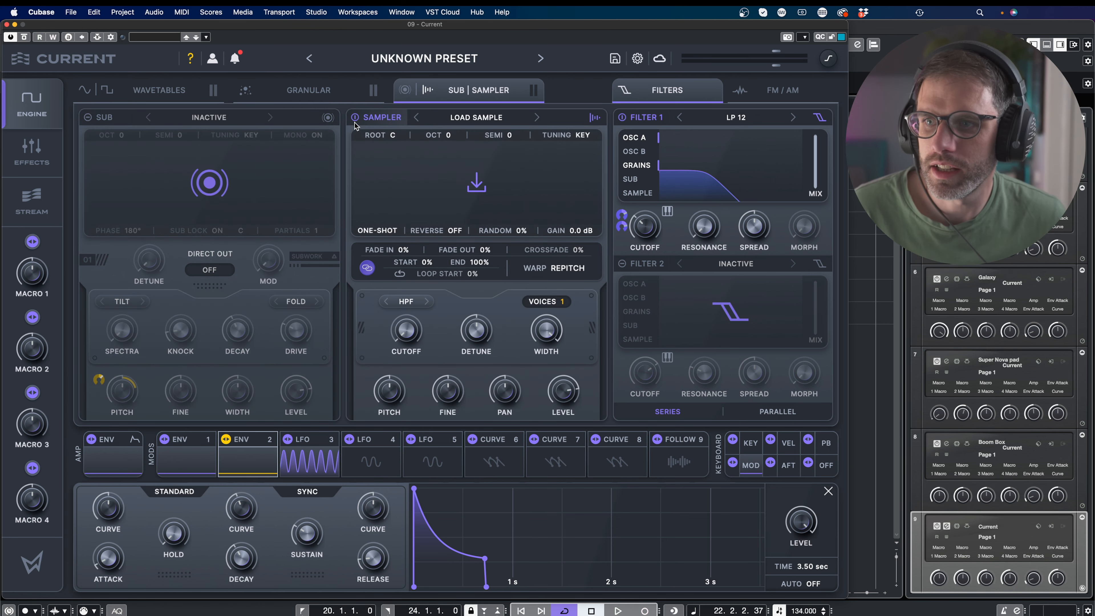
{"action": "left_click", "coordinate": [487, 117]}
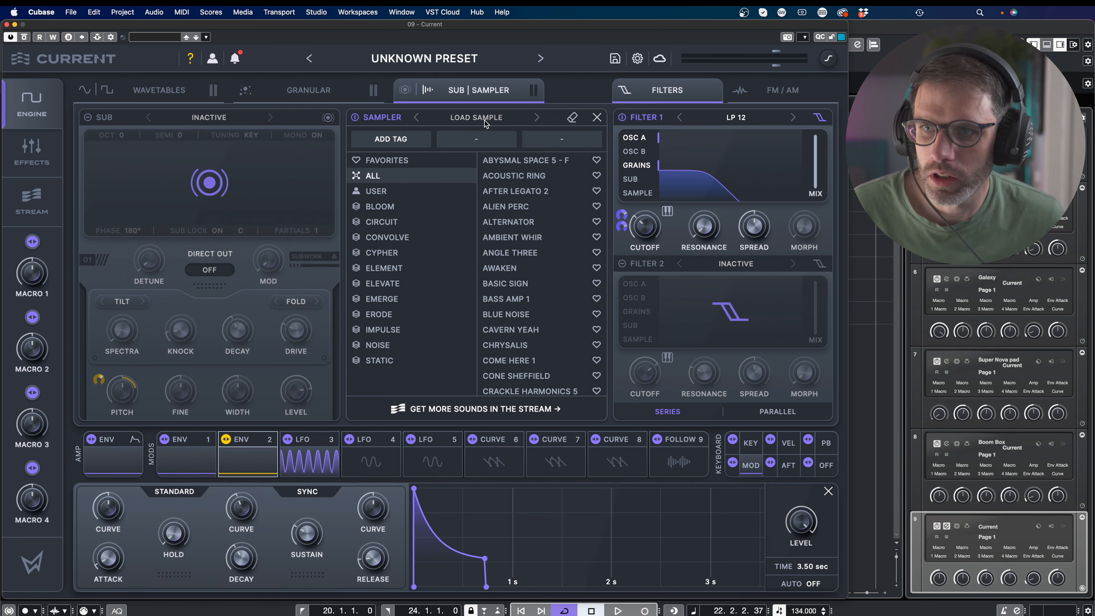
{"action": "scroll", "coordinate": [535, 301], "scroll_direction": "down", "scroll_amount": 5}
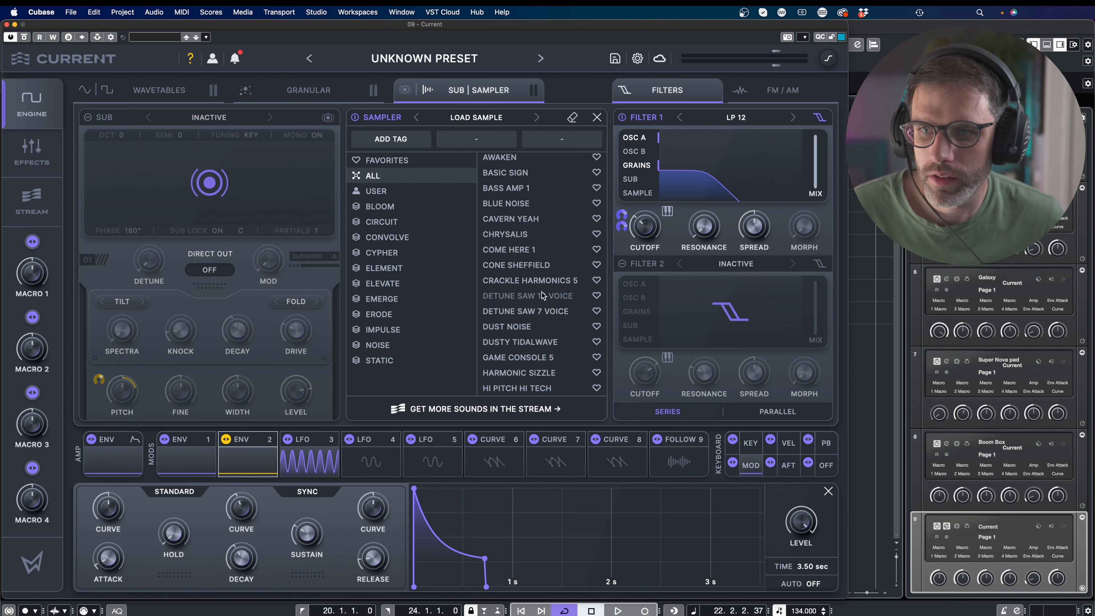
{"action": "left_click", "coordinate": [545, 312]}
{"action": "left_click", "coordinate": [598, 118]}
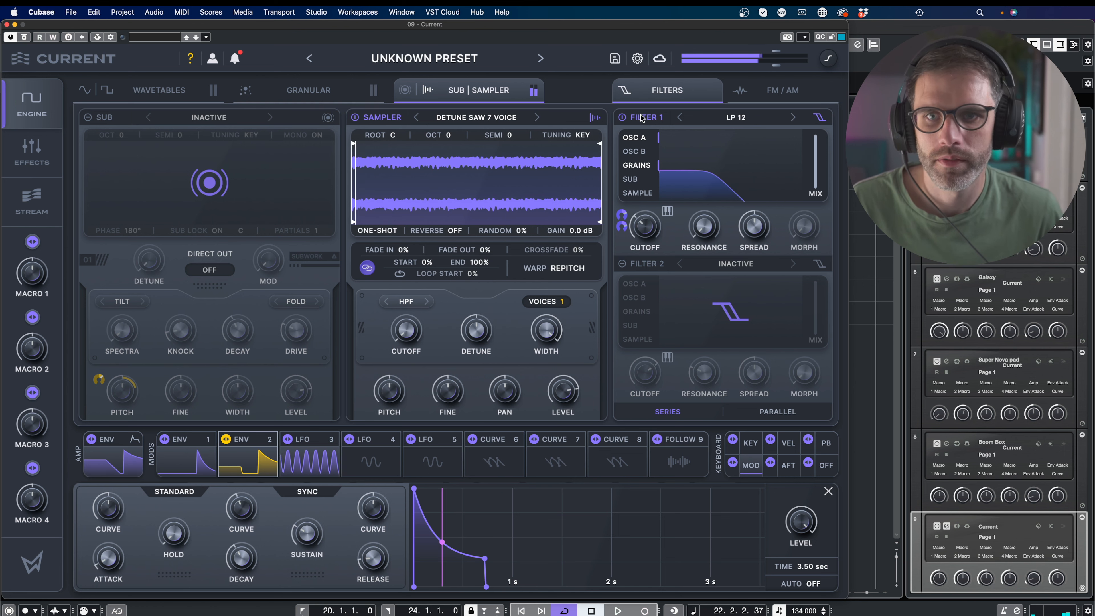
Step: Raise the synth's master output level and check the Sampler's available warp modes, keeping Repitch
{"action": "left_click_drag", "start_coordinate": [776, 66], "coordinate": [792, 68]}
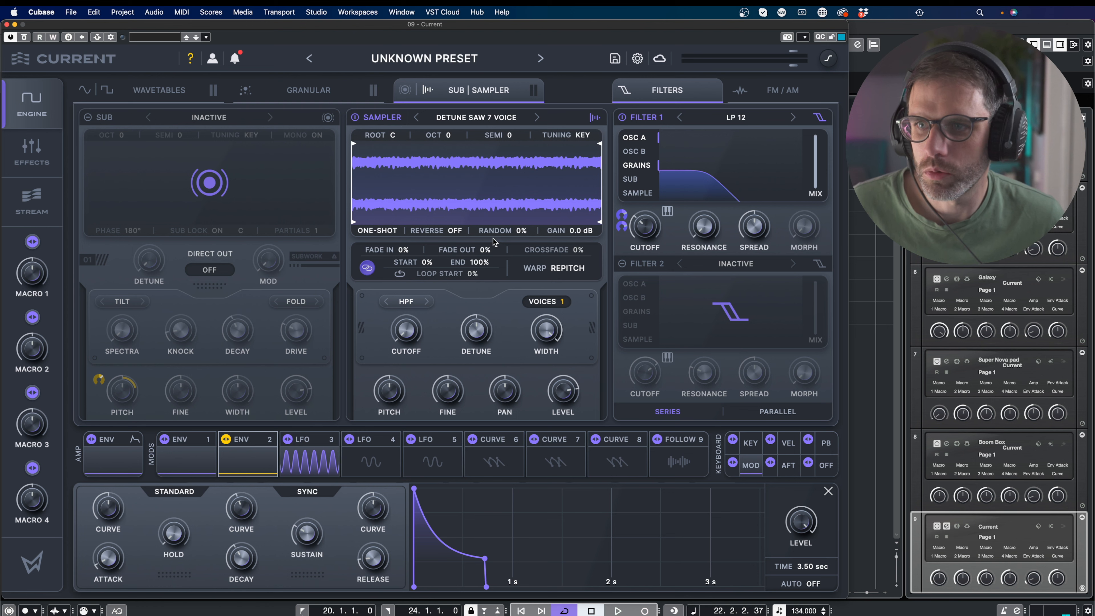
{"action": "mouse_move", "coordinate": [486, 326]}
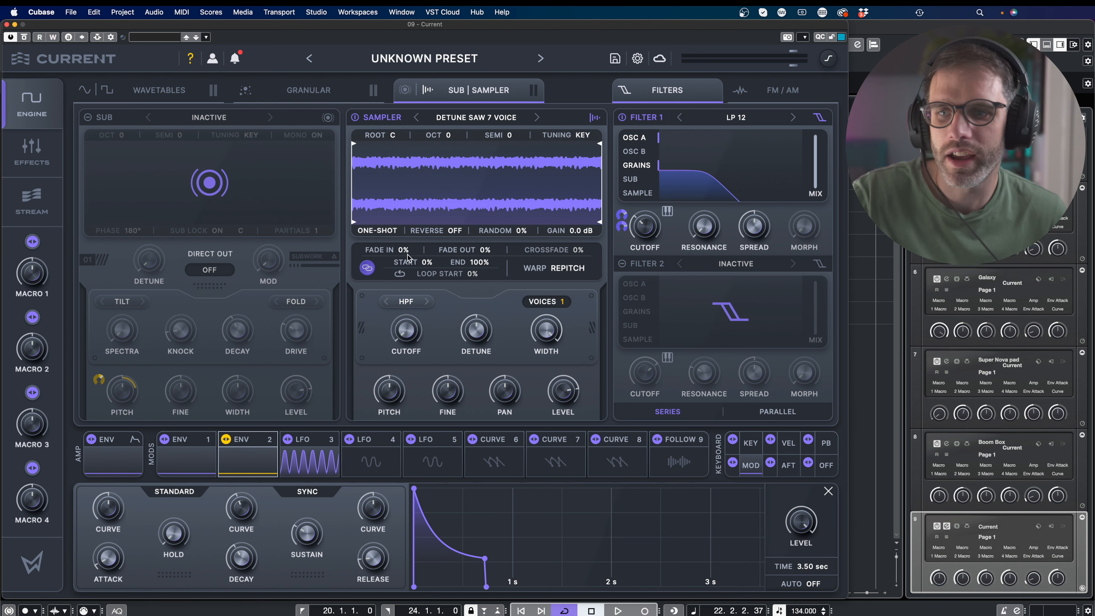
{"action": "left_click", "coordinate": [557, 270]}
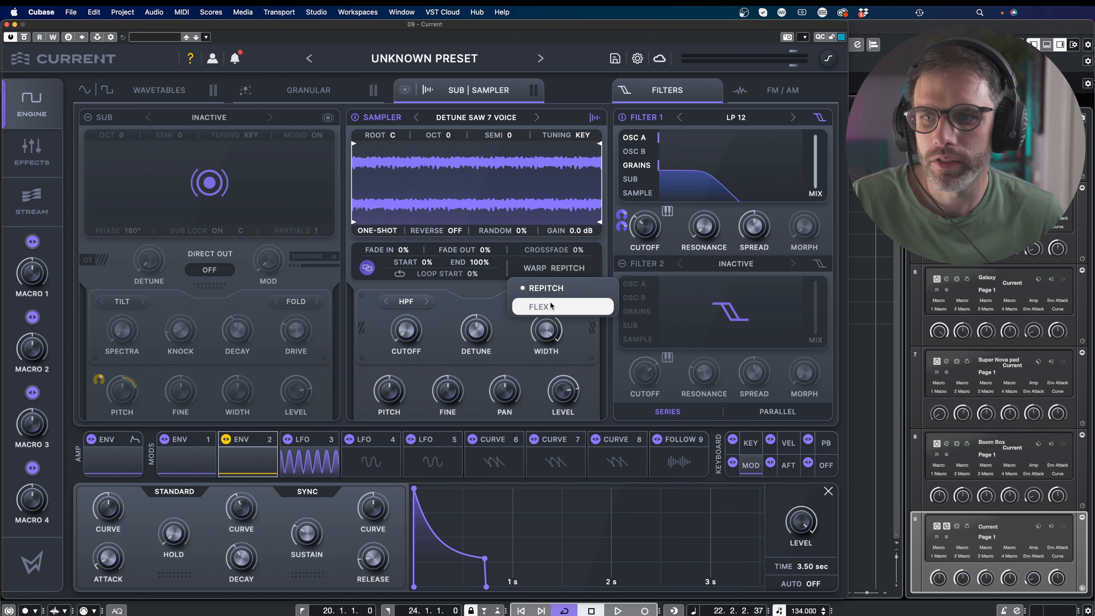
{"action": "left_click", "coordinate": [471, 289]}
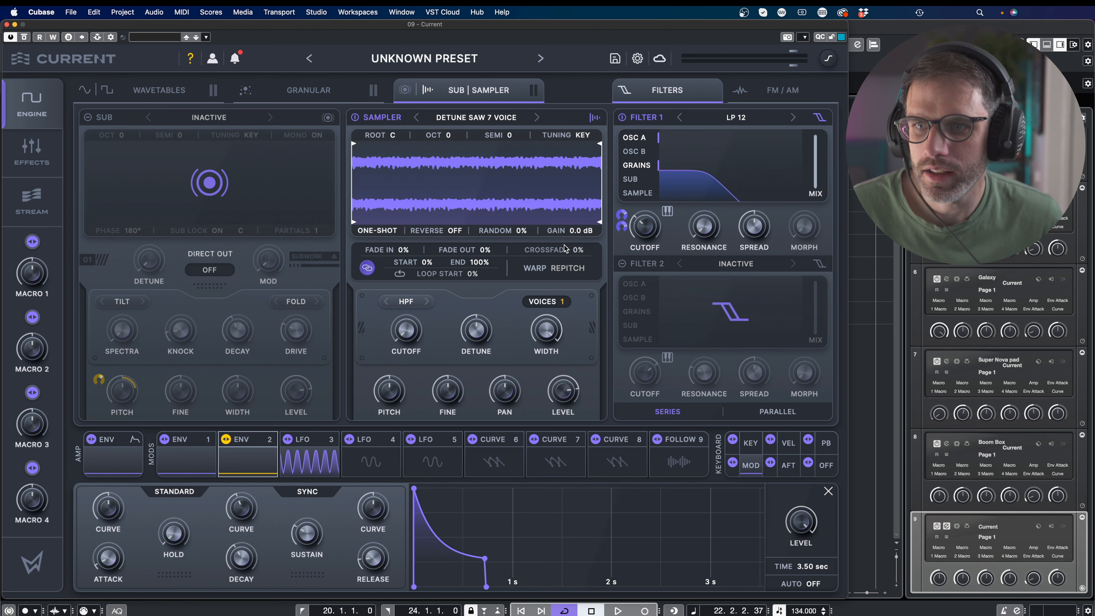
Step: Set the Sampler's start randomness to 65% and limit the sample region to 29% through 69%
{"action": "left_click_drag", "start_coordinate": [518, 232], "coordinate": [515, 164]}
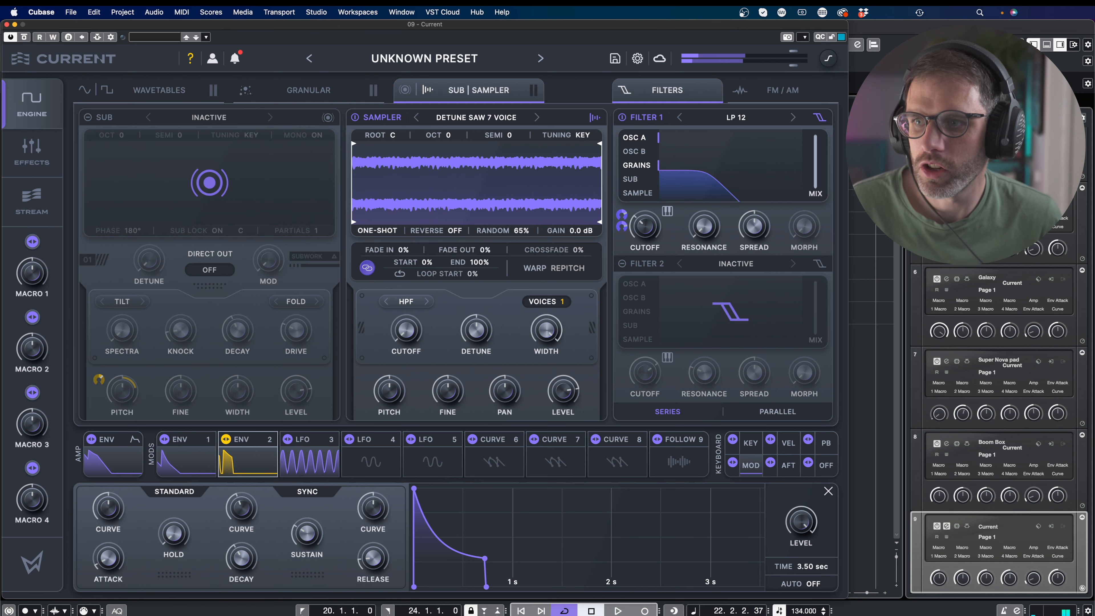
{"action": "left_click_drag", "start_coordinate": [355, 196], "coordinate": [430, 196]}
{"action": "left_click_drag", "start_coordinate": [594, 195], "coordinate": [522, 196]}
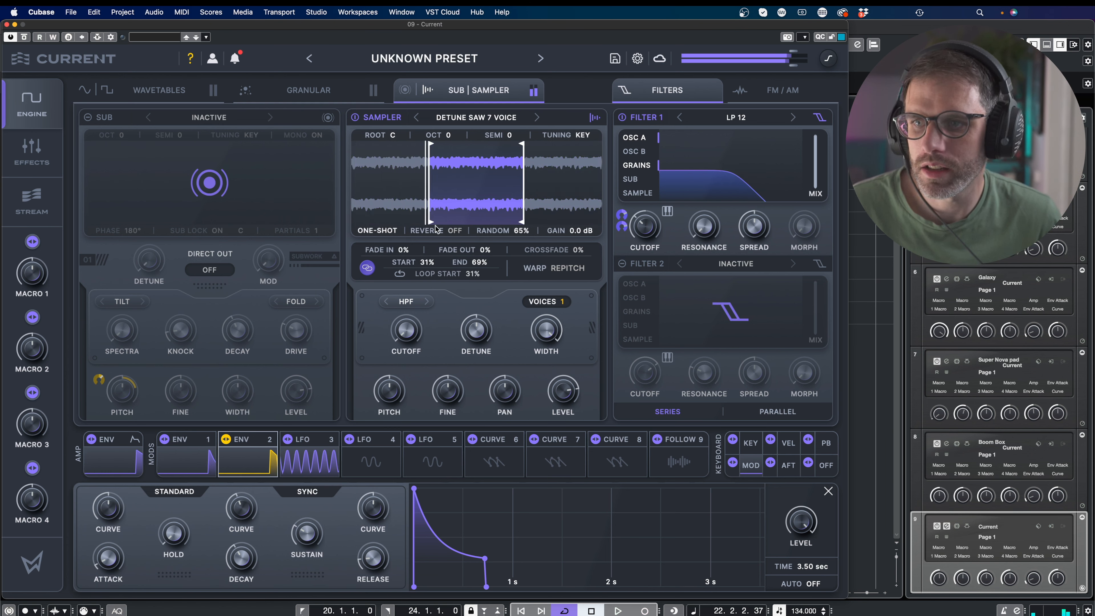
{"action": "left_click_drag", "start_coordinate": [426, 263], "coordinate": [420, 264]}
Step: Examine the Sampler's cutoff control and available filter types, keeping HPF
{"action": "mouse_move", "coordinate": [407, 329]}
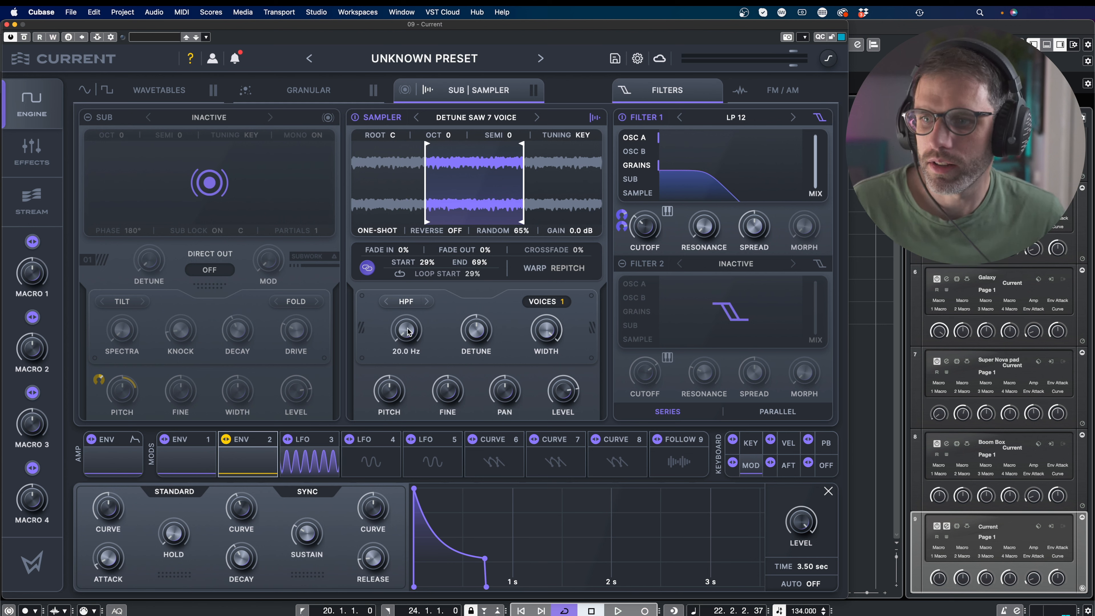
{"action": "left_click", "coordinate": [406, 301]}
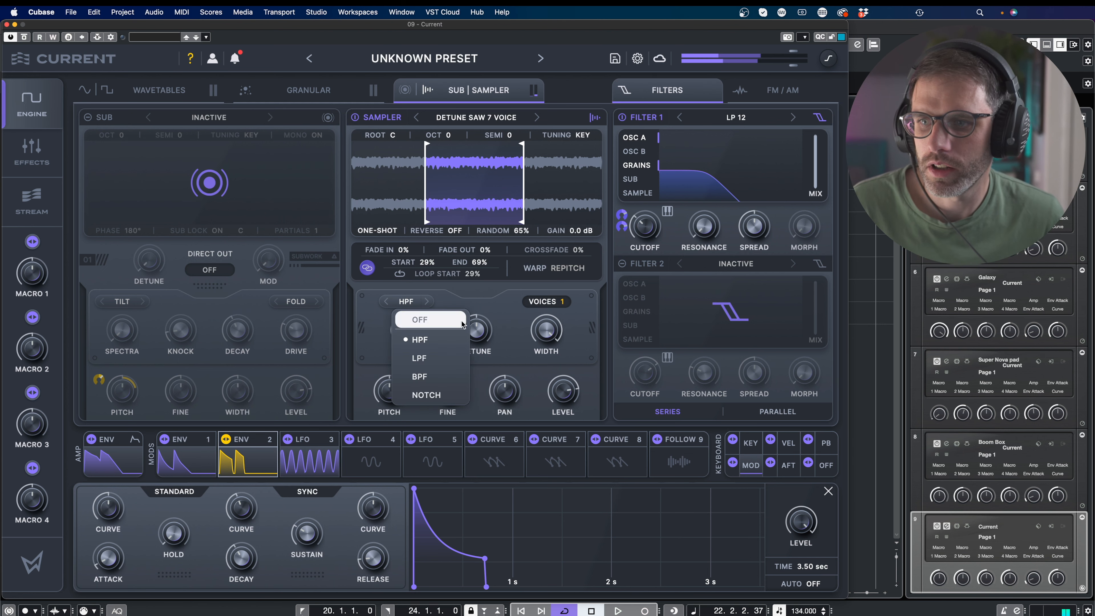
{"action": "left_click", "coordinate": [468, 306]}
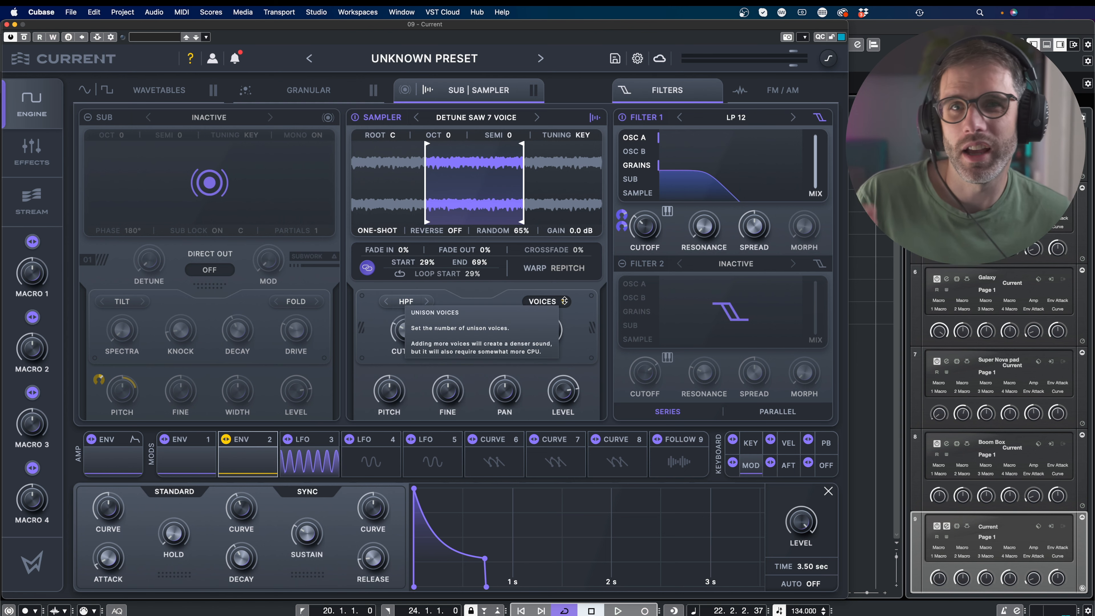
Step: Set the Sampler to 12 unison voices with 28% detune and adjust the unison width
{"action": "left_click_drag", "start_coordinate": [564, 301], "coordinate": [570, 163]}
{"action": "left_click_drag", "start_coordinate": [544, 329], "coordinate": [530, 385]}
{"action": "mouse_move", "coordinate": [487, 341]}
{"action": "left_mouse_down"}
{"action": "mouse_move", "coordinate": [481, 275]}
{"action": "mouse_move", "coordinate": [474, 348]}
{"action": "mouse_move", "coordinate": [473, 329]}
{"action": "left_mouse_up"}
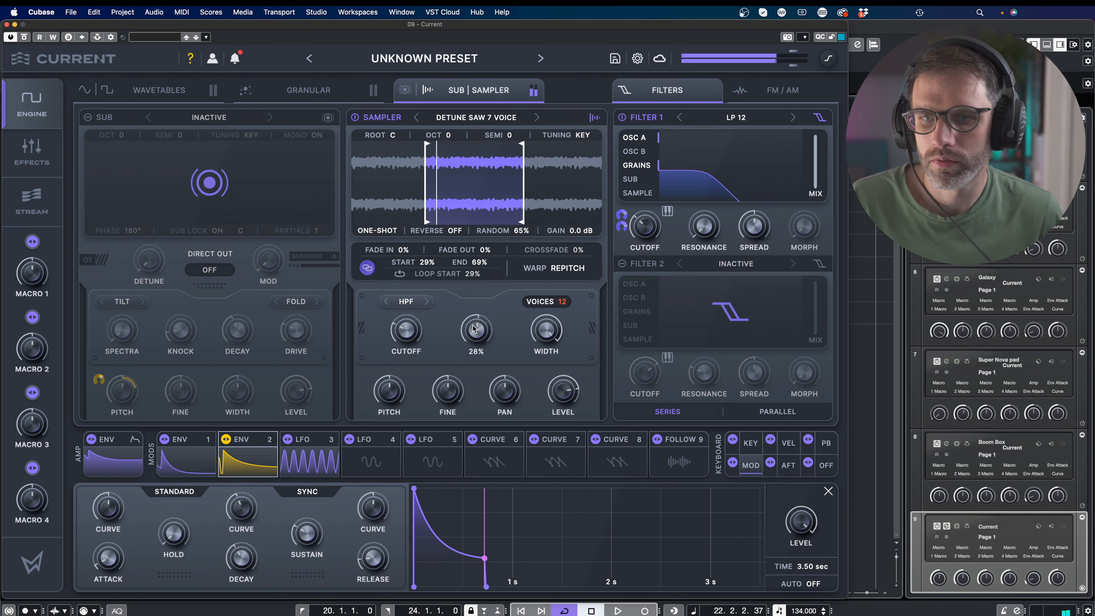
Step: Reduce the Sampler to 3 unison voices and readjust its width and detune while the loop plays
{"action": "key", "text": "space"}
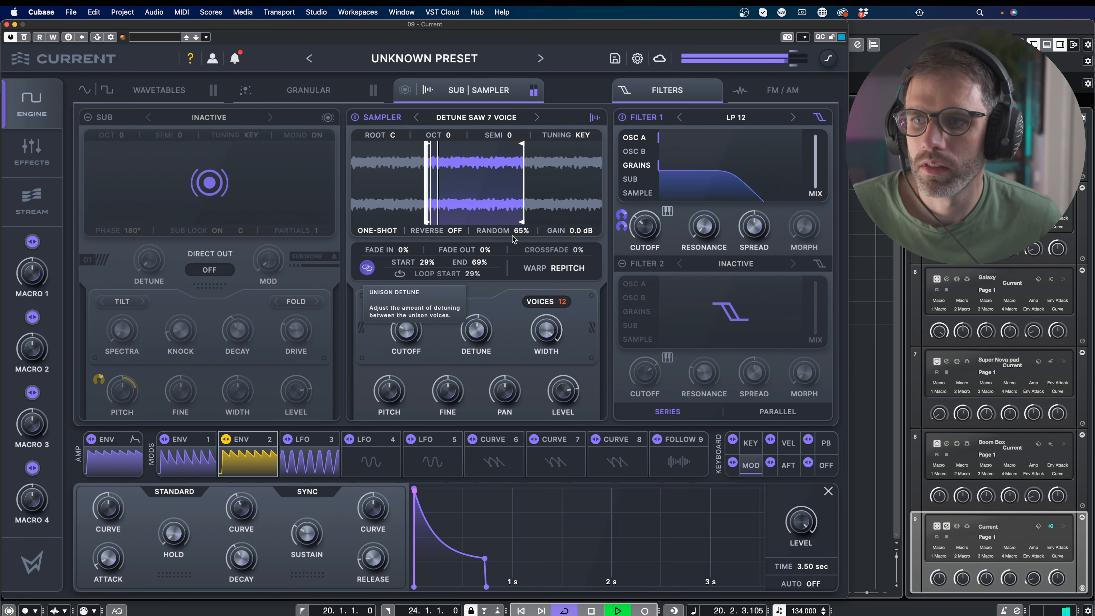
{"action": "left_click_drag", "start_coordinate": [559, 300], "coordinate": [556, 453]}
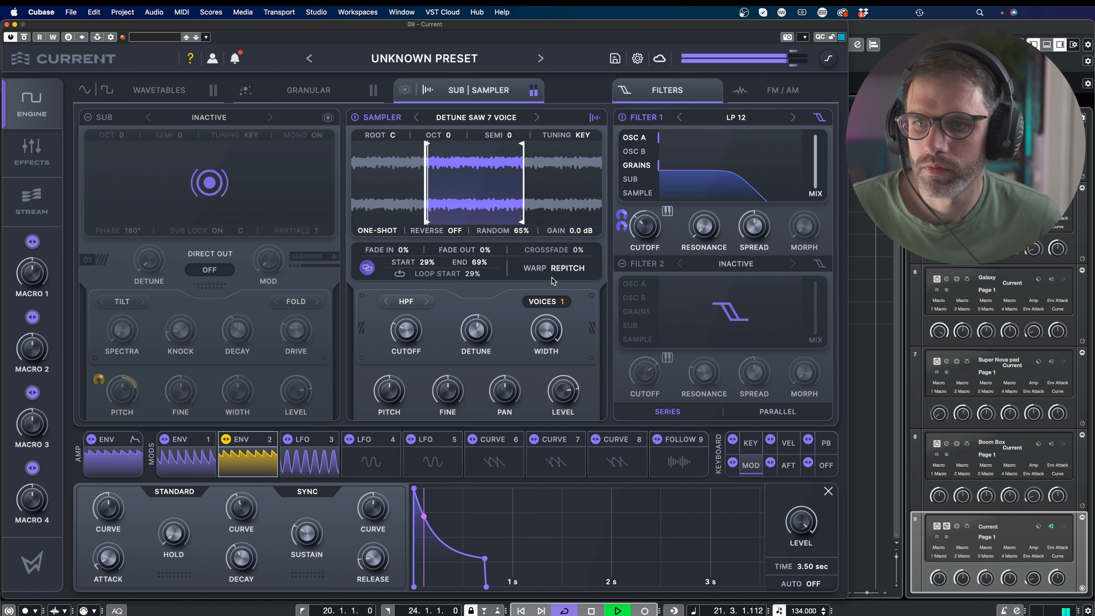
{"action": "left_click_drag", "start_coordinate": [564, 302], "coordinate": [562, 279]}
{"action": "left_click_drag", "start_coordinate": [546, 330], "coordinate": [537, 388]}
{"action": "left_click_drag", "start_coordinate": [479, 337], "coordinate": [411, 327]}
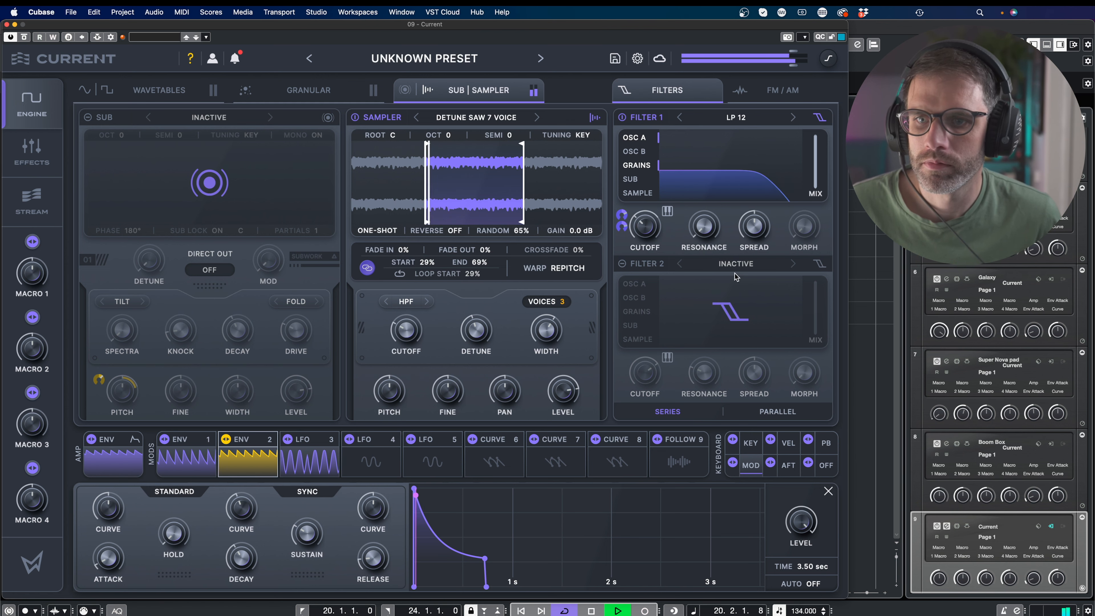
Step: Route the Sample source through Filter 1 and stop playback
{"action": "left_click", "coordinate": [648, 197]}
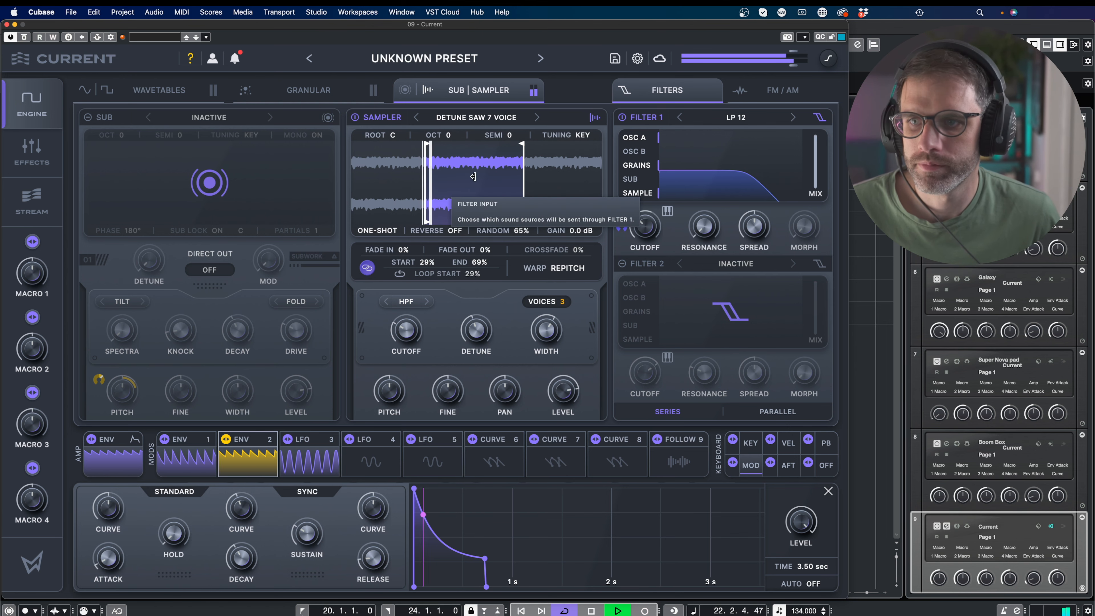
{"action": "key", "text": "space"}
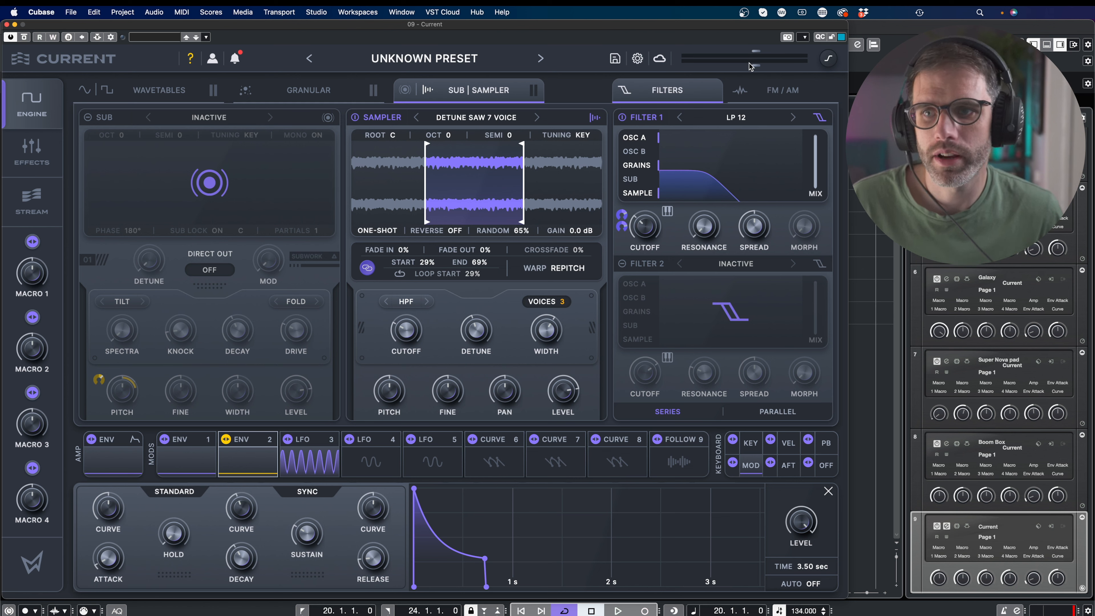
Step: Play the wavetable, granular and sampler engines together, raise the master output level, and review each engine
{"action": "key", "text": "space"}
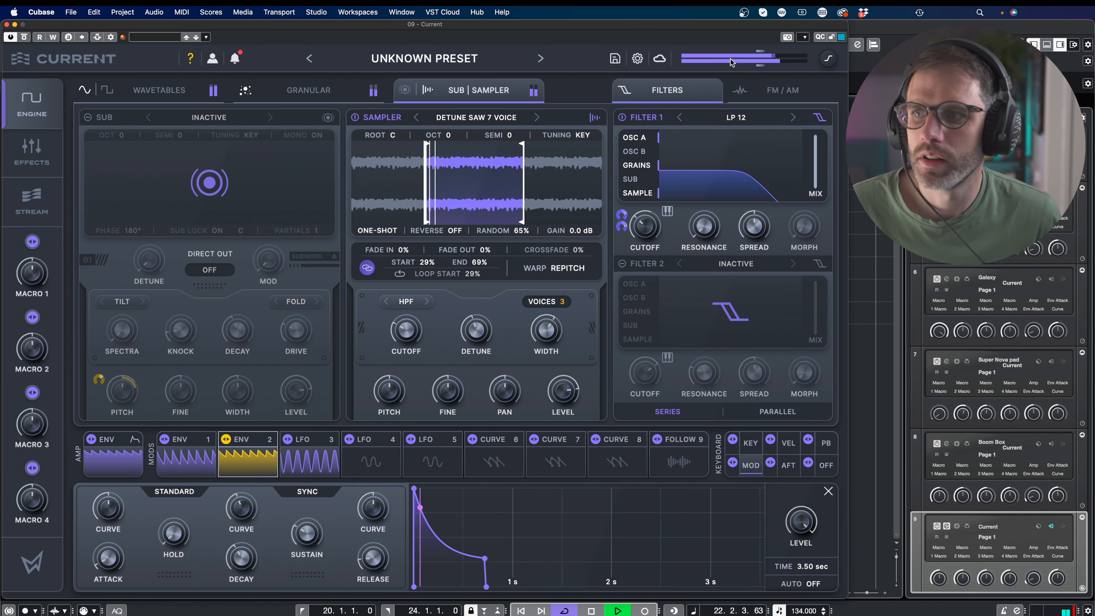
{"action": "left_click", "coordinate": [144, 92]}
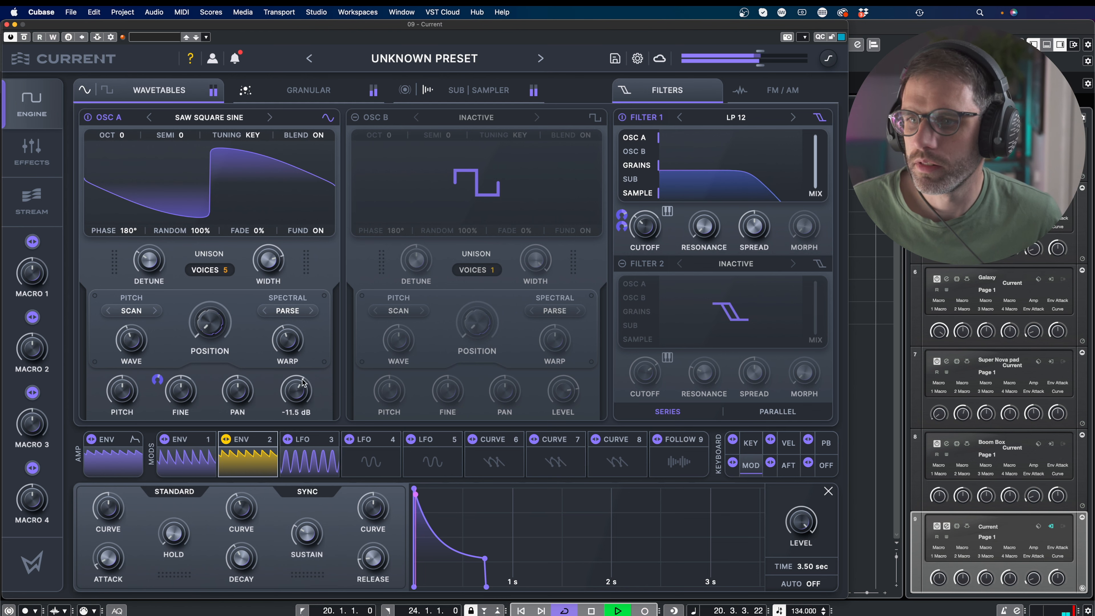
{"action": "left_click_drag", "start_coordinate": [759, 64], "coordinate": [775, 65]}
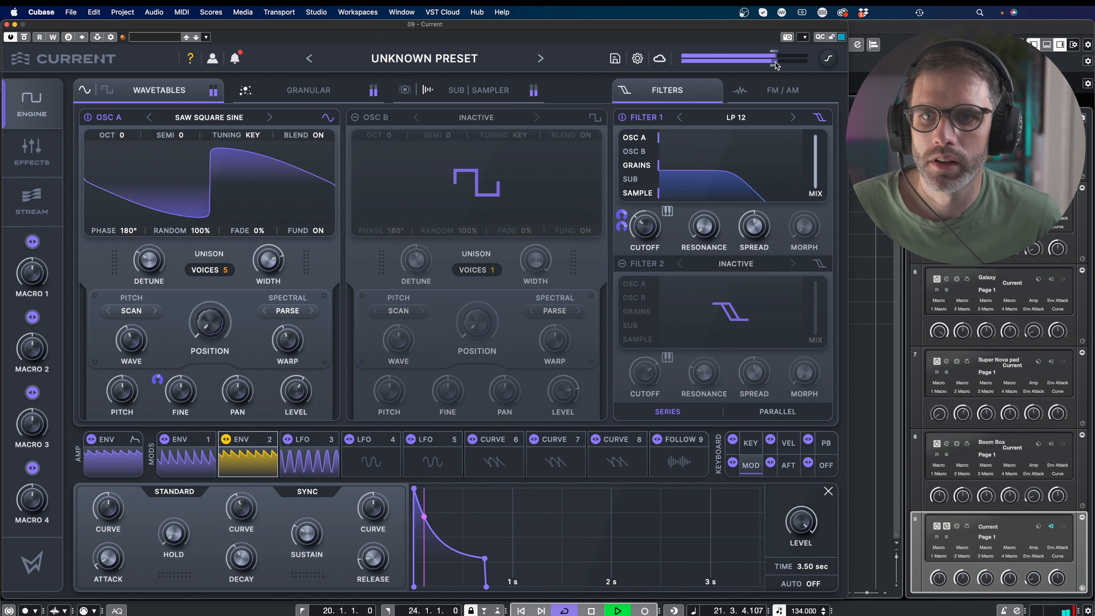
{"action": "left_click", "coordinate": [308, 90]}
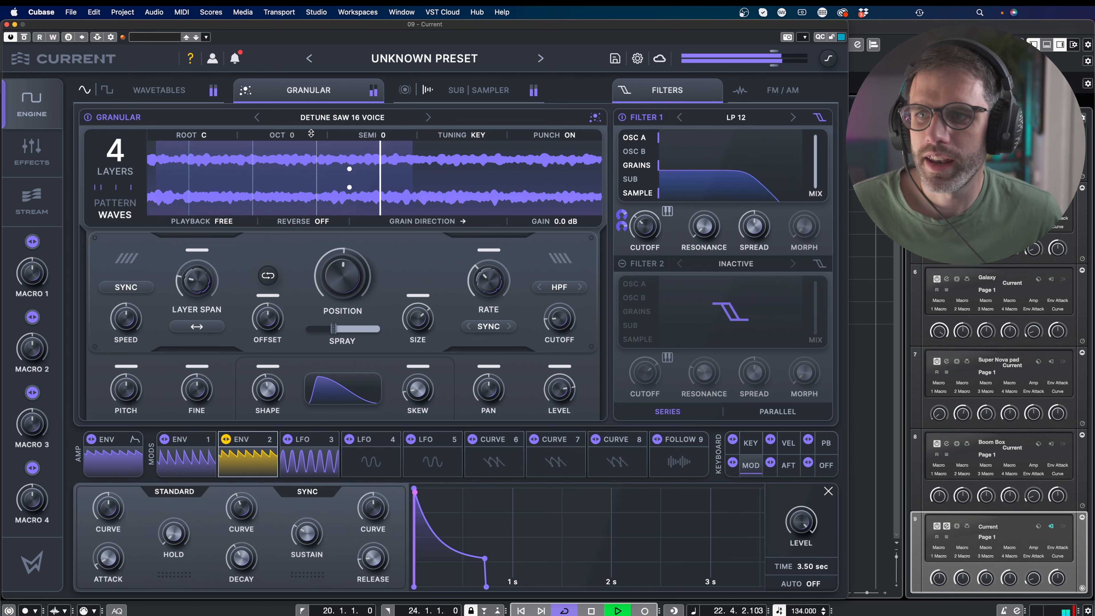
{"action": "left_click", "coordinate": [476, 92]}
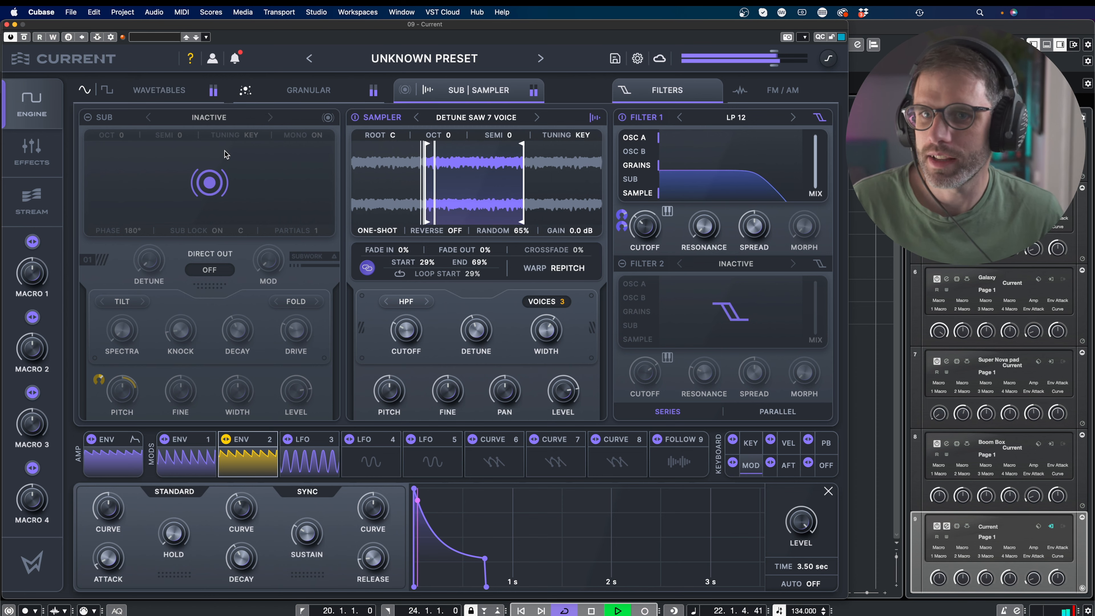
Step: Add a Cluster Delay in the first effect slot with its dry/wet mix at about 15%, ending playback
{"action": "left_click", "coordinate": [50, 164]}
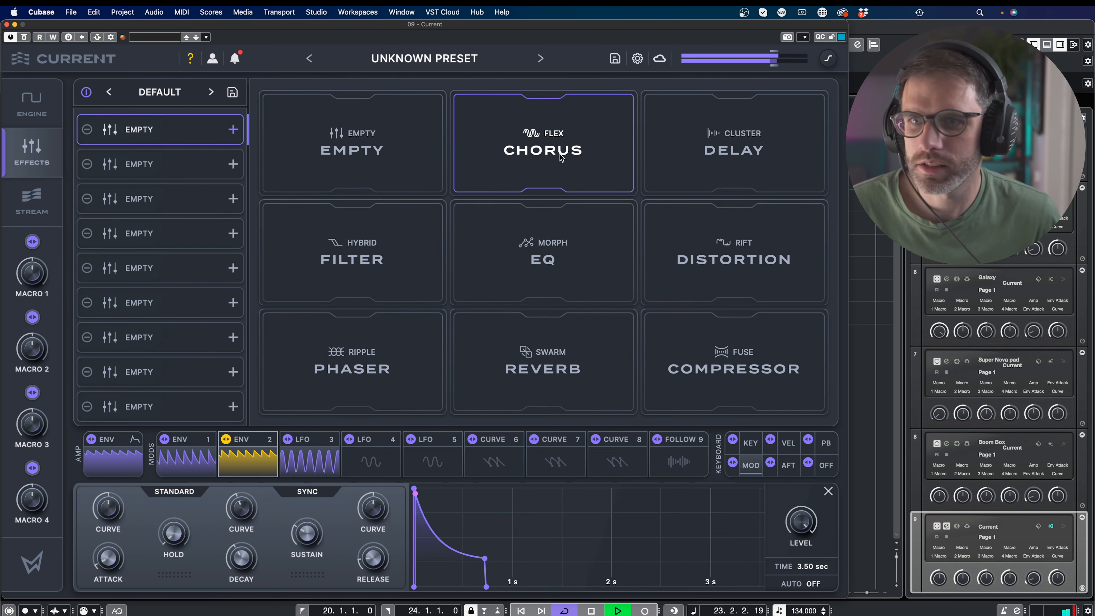
{"action": "left_click", "coordinate": [720, 150]}
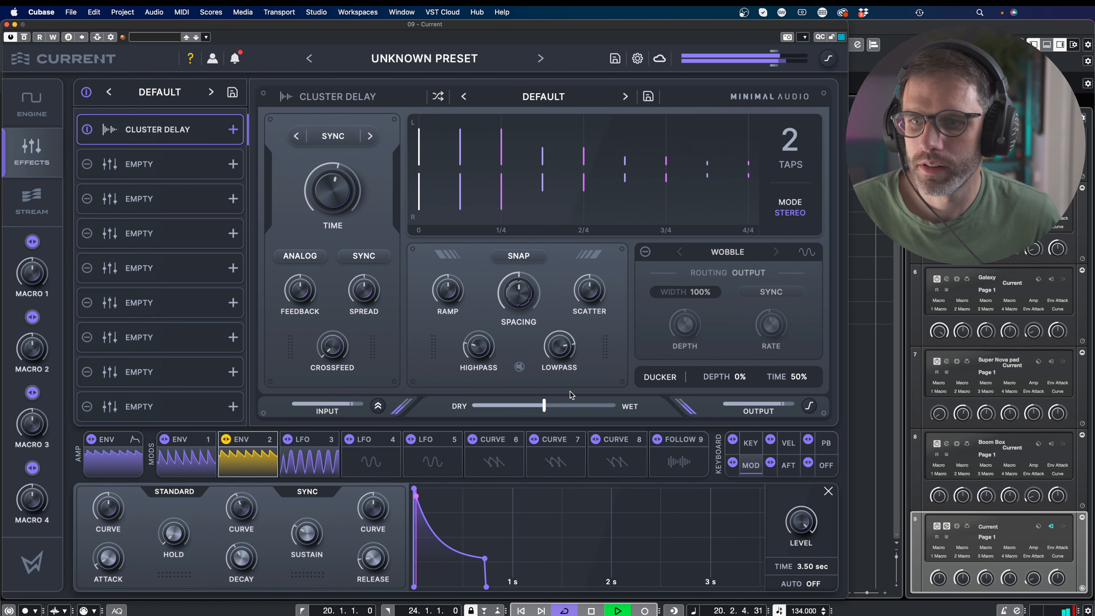
{"action": "left_click_drag", "start_coordinate": [543, 404], "coordinate": [488, 411]}
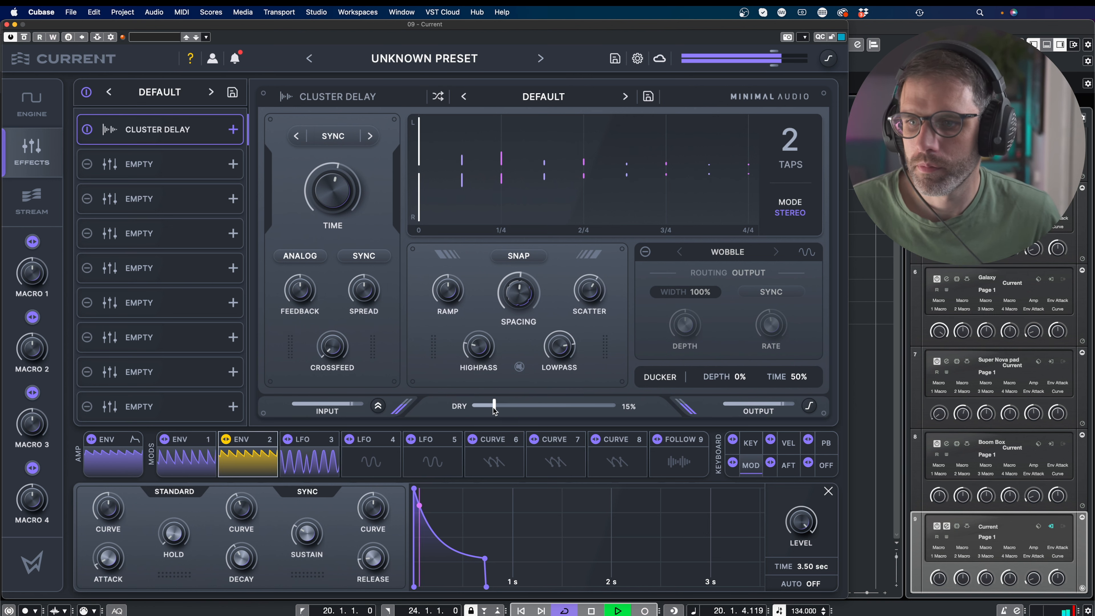
{"action": "key", "text": "space"}
Step: Add a Morph EQ in the second effect slot with a high-pass at about 93 Hz and play the result
{"action": "left_click", "coordinate": [211, 164]}
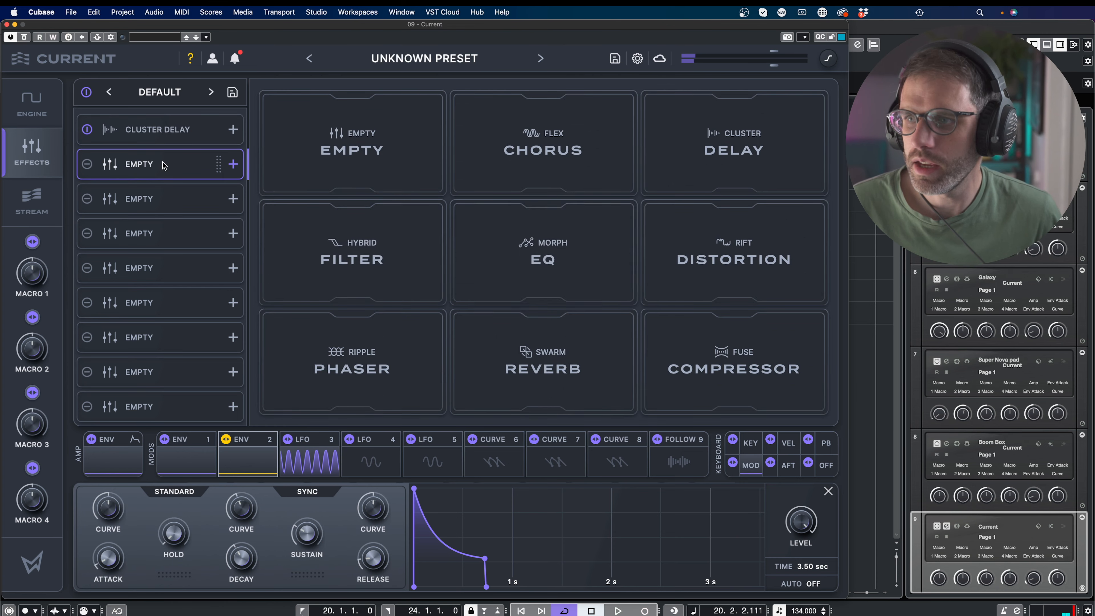
{"action": "left_click", "coordinate": [565, 251]}
{"action": "left_click_drag", "start_coordinate": [277, 210], "coordinate": [389, 228]}
{"action": "key", "text": "space"}
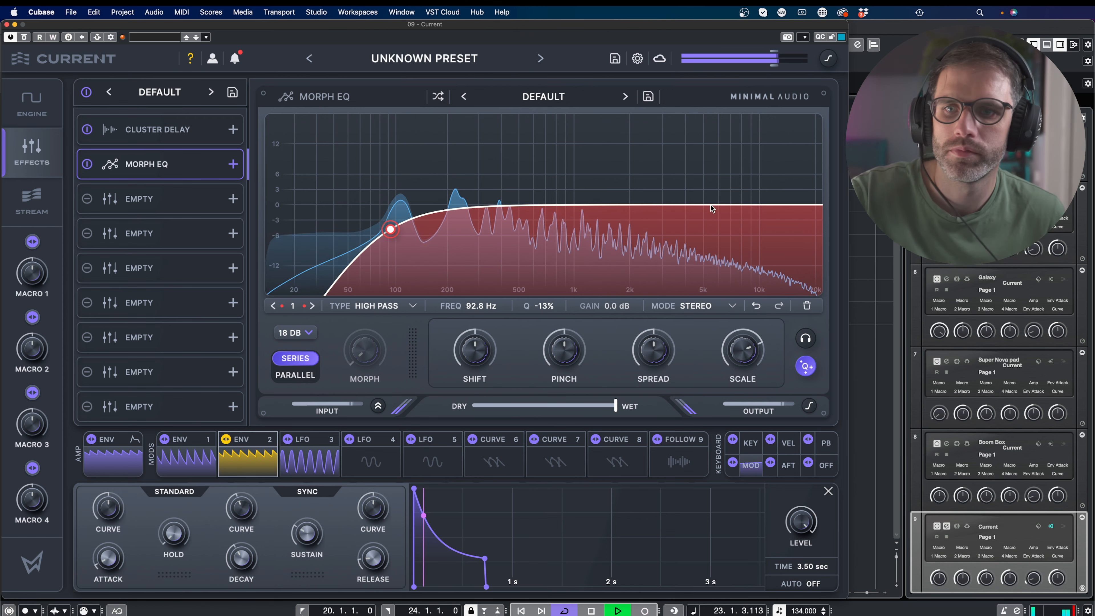
Step: Add a high shelf at 2.94 kHz with 2.1 dB gain and a 905 Hz peak with 2.6 dB gain to the Morph EQ
{"action": "left_click", "coordinate": [788, 201]}
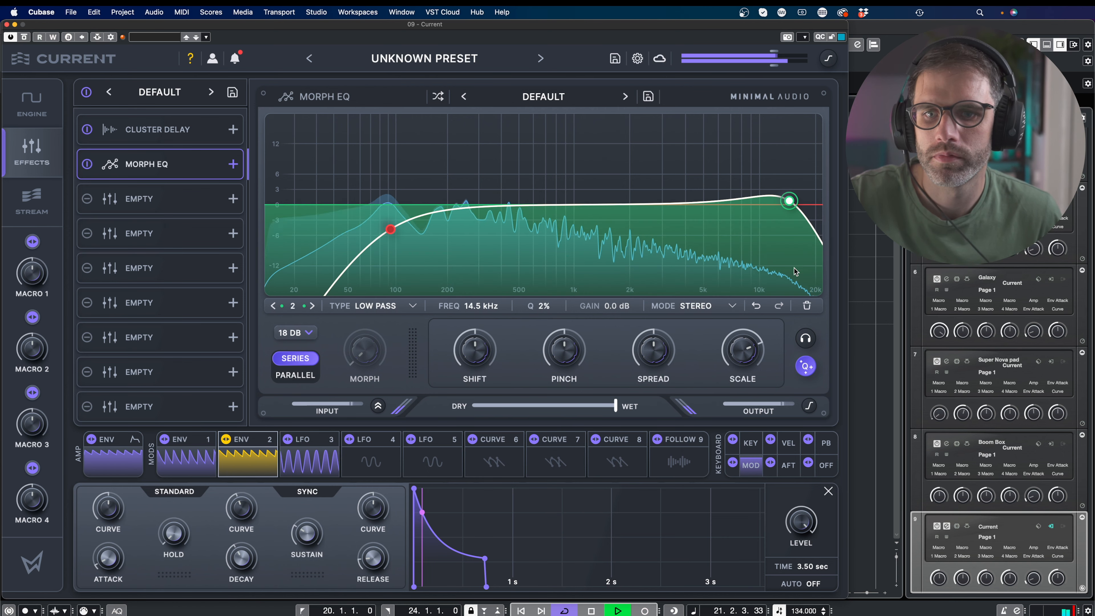
{"action": "left_click", "coordinate": [805, 307]}
{"action": "left_click", "coordinate": [723, 203]}
{"action": "left_click_drag", "start_coordinate": [724, 202], "coordinate": [662, 194]}
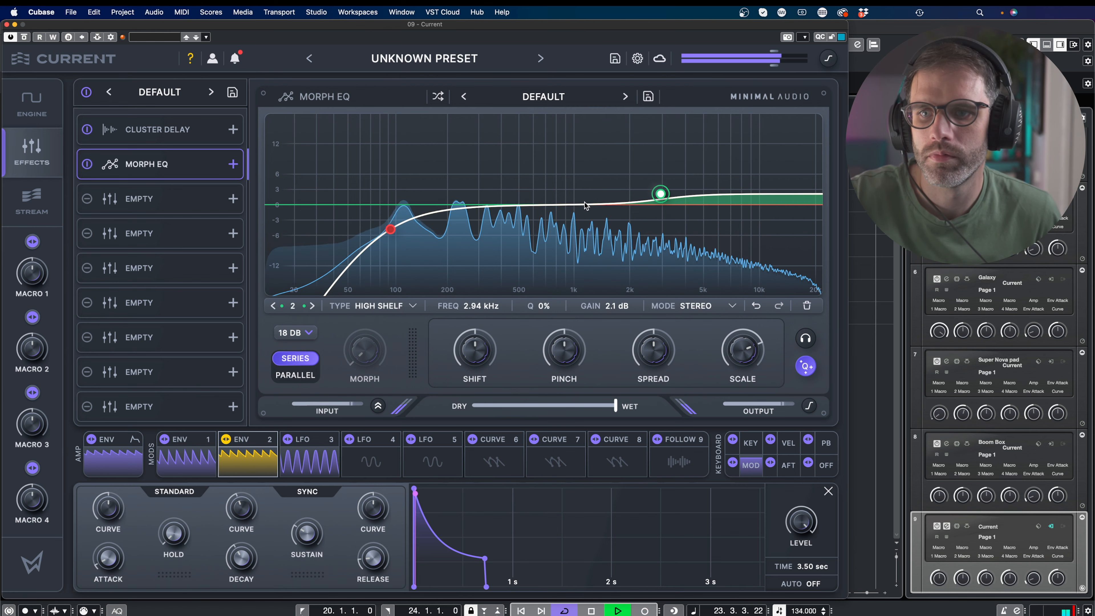
{"action": "left_click_drag", "start_coordinate": [569, 202], "coordinate": [566, 191]}
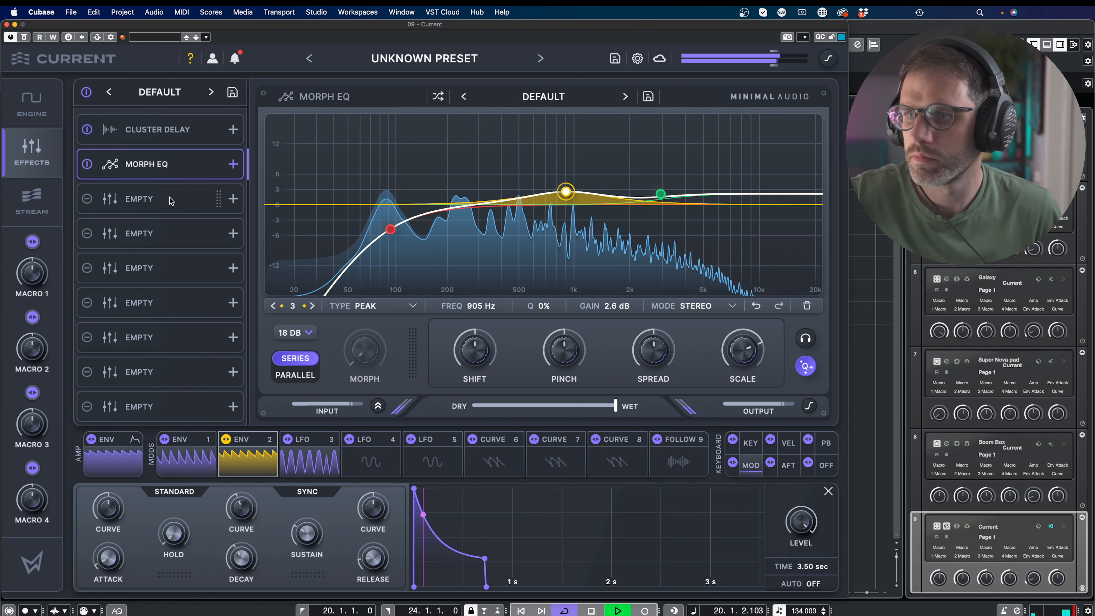
Step: Add a Swarm Reverb in the third effect slot and lengthen its decay slightly
{"action": "left_click", "coordinate": [177, 199]}
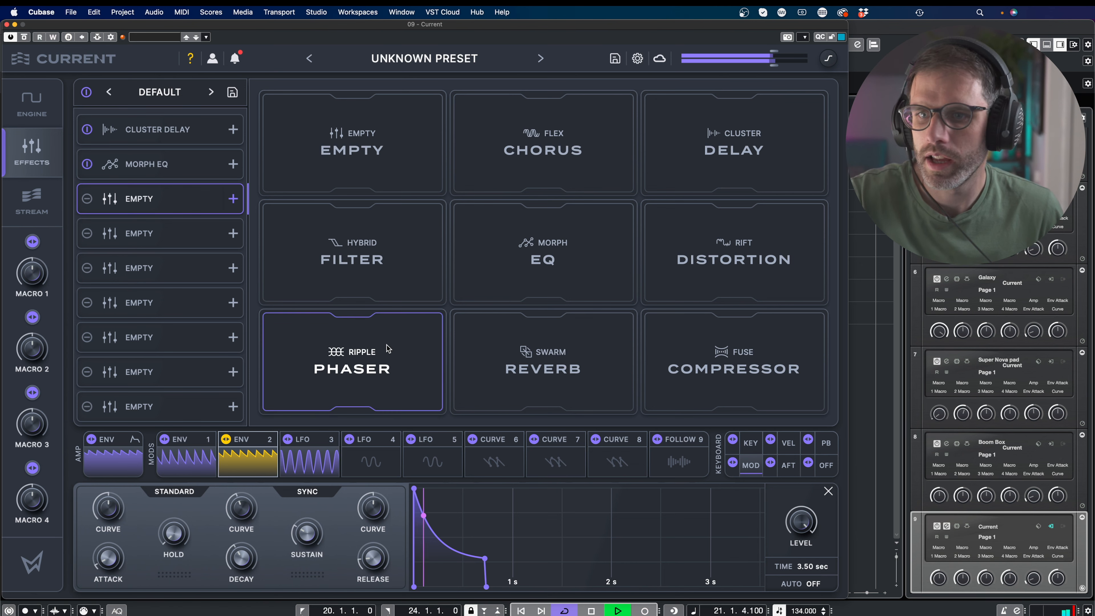
{"action": "left_click", "coordinate": [543, 360]}
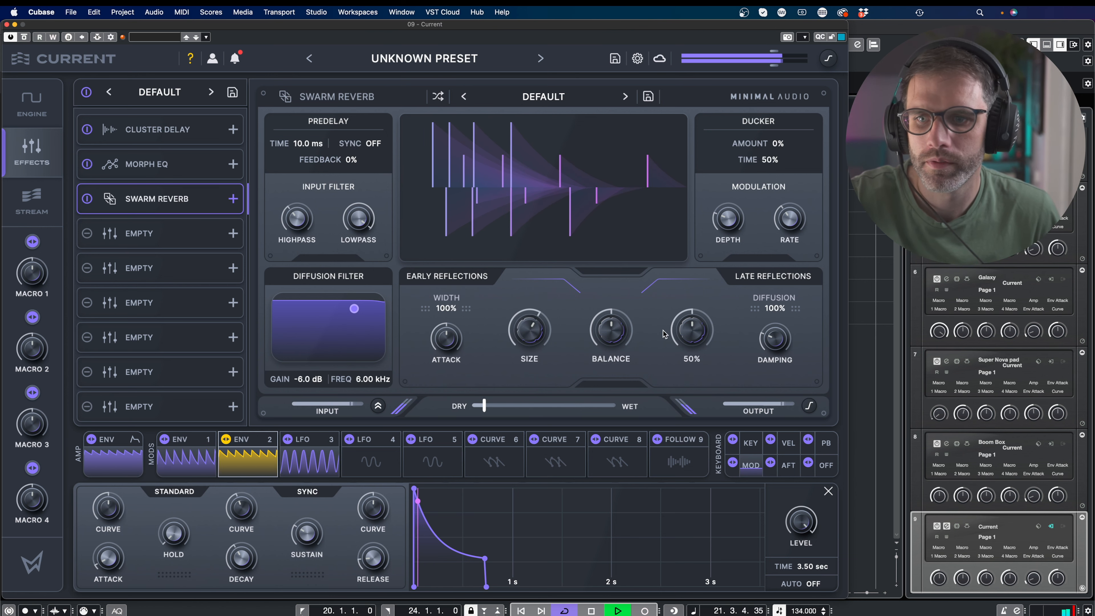
{"action": "left_click_drag", "start_coordinate": [699, 326], "coordinate": [701, 315]}
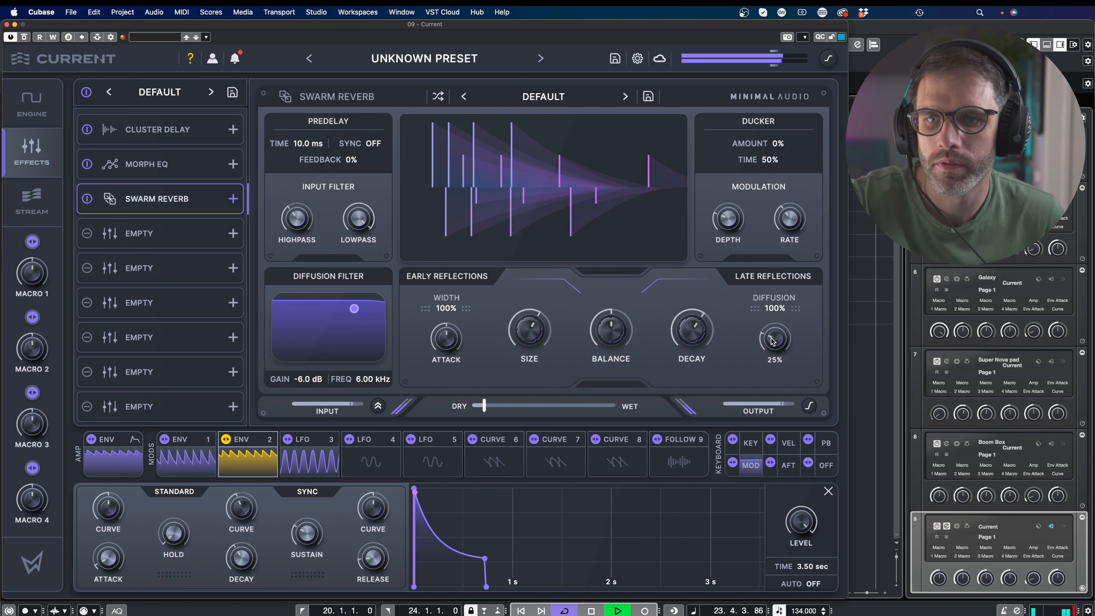
Step: Raise the reverb's ducker amount and set the Cluster Delay's ducker depth to 39%
{"action": "left_click_drag", "start_coordinate": [772, 147], "coordinate": [784, 108]}
{"action": "left_click", "coordinate": [178, 129]}
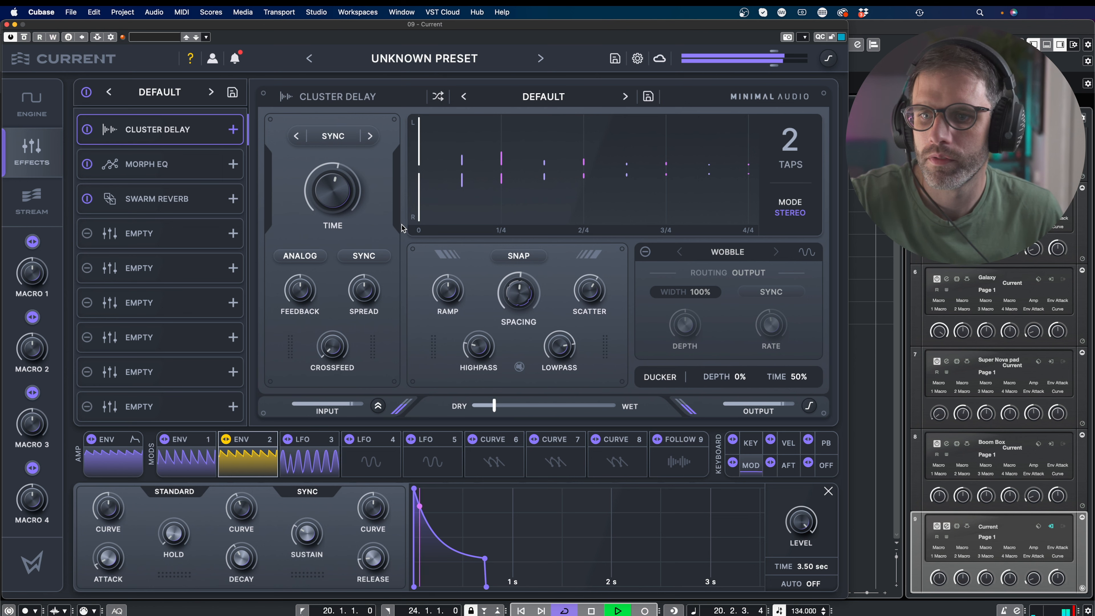
{"action": "left_click_drag", "start_coordinate": [739, 378], "coordinate": [737, 295]}
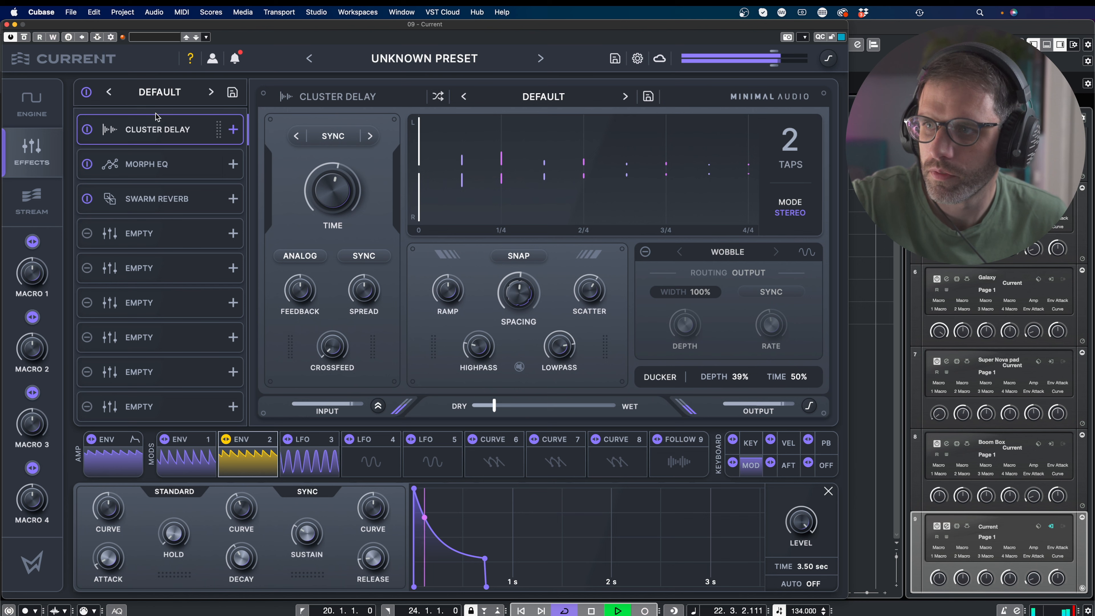
Step: Return to the engine page, bring up the keyboard section, enable the arpeggiator and adjust its rate
{"action": "left_click", "coordinate": [43, 103]}
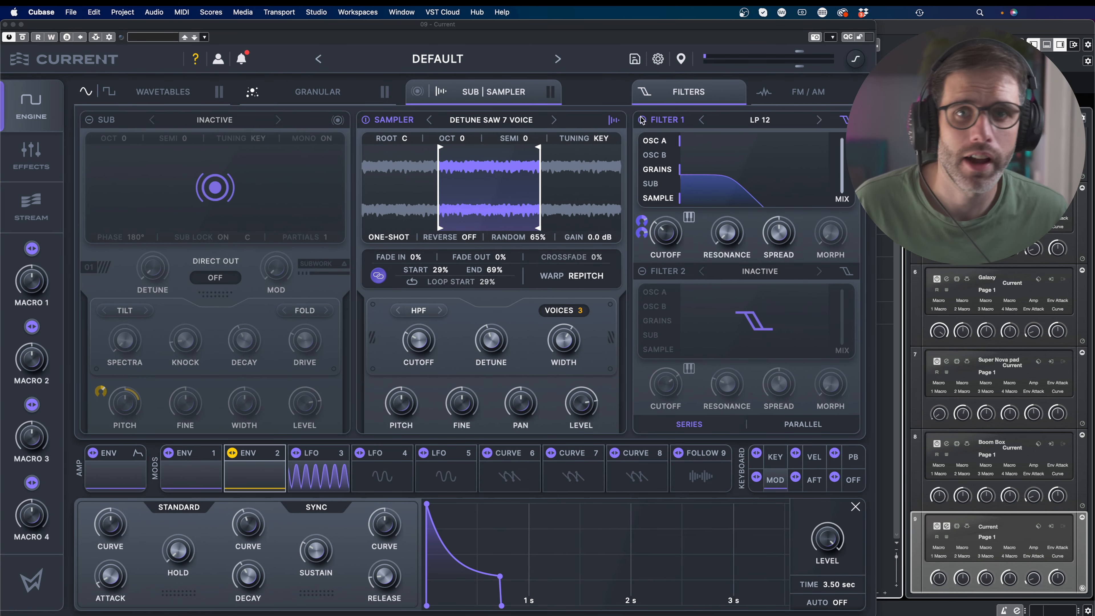
{"action": "left_click", "coordinate": [112, 486]}
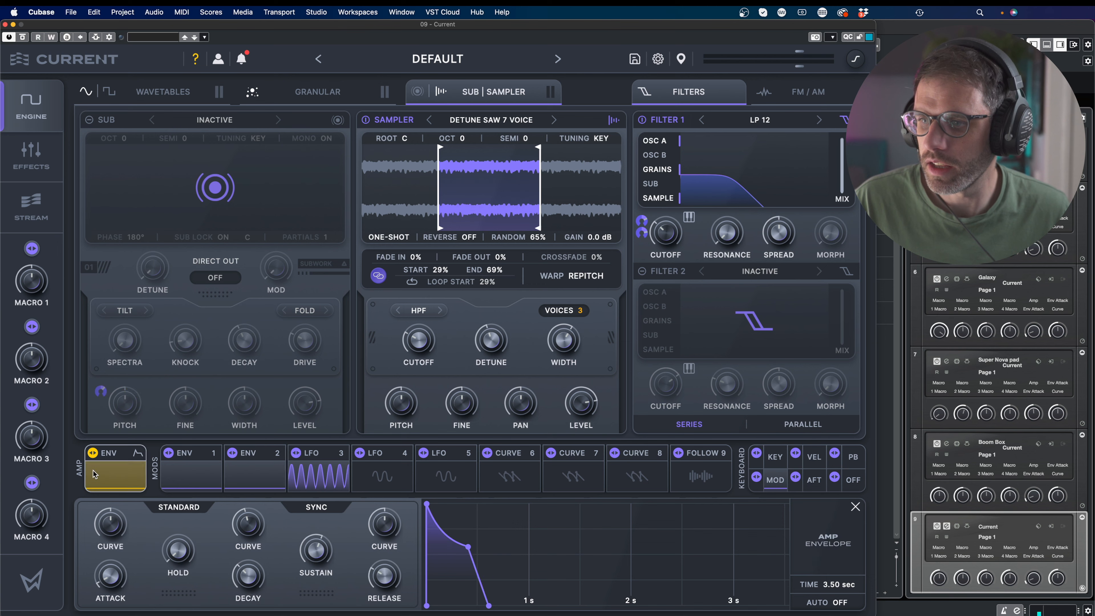
{"action": "left_click", "coordinate": [112, 486]}
{"action": "left_click", "coordinate": [84, 600]}
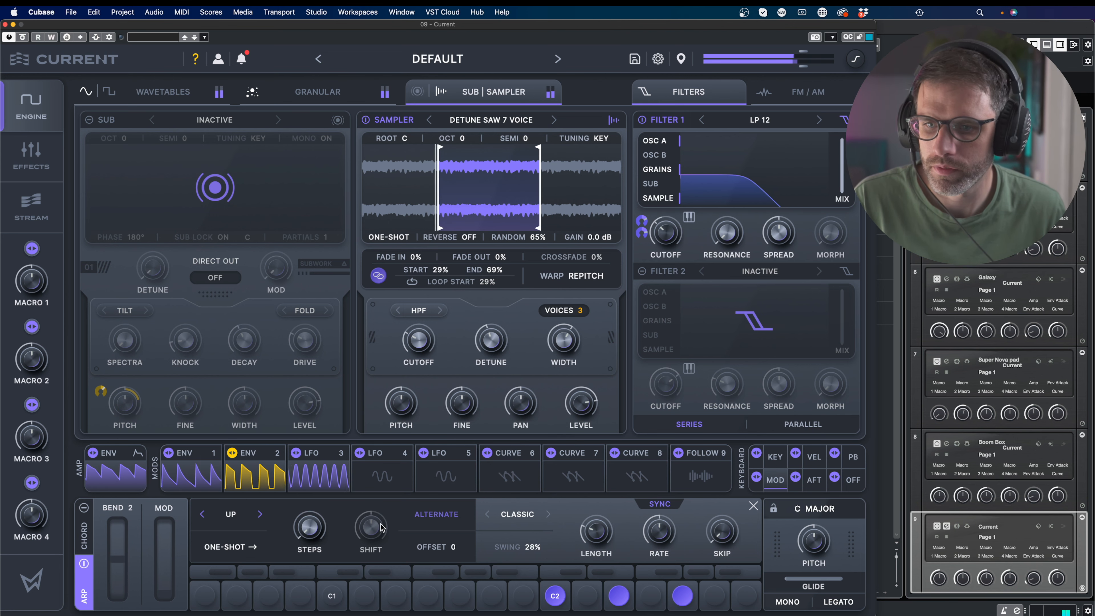
{"action": "left_click_drag", "start_coordinate": [663, 537], "coordinate": [664, 524]}
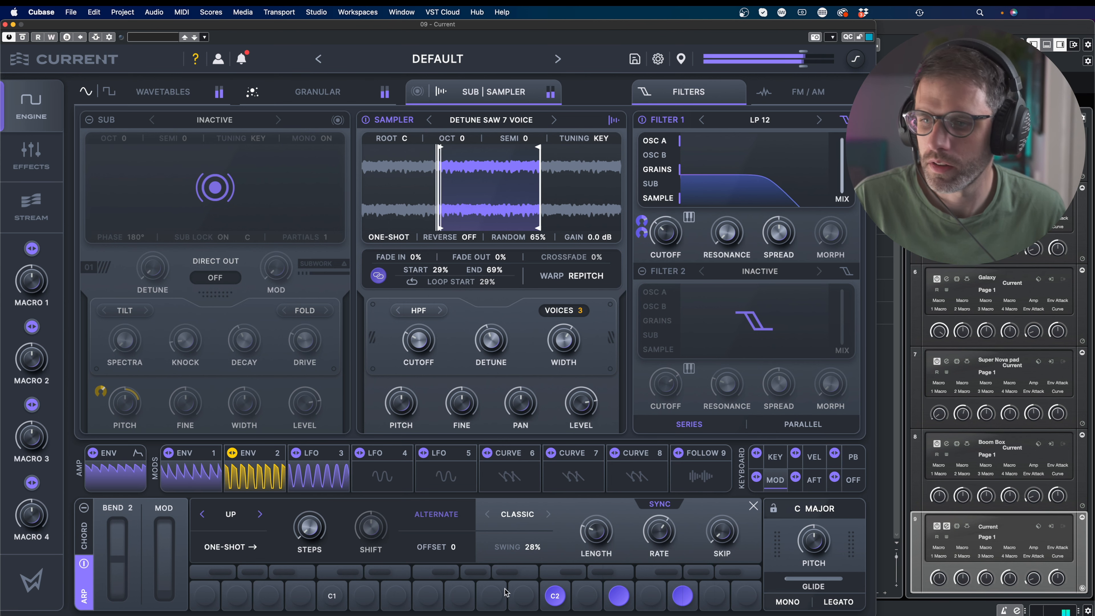
Step: Set the arpeggiator's pattern to Rain from the Melodic group
{"action": "left_click", "coordinate": [231, 513]}
{"action": "mouse_move", "coordinate": [241, 539]}
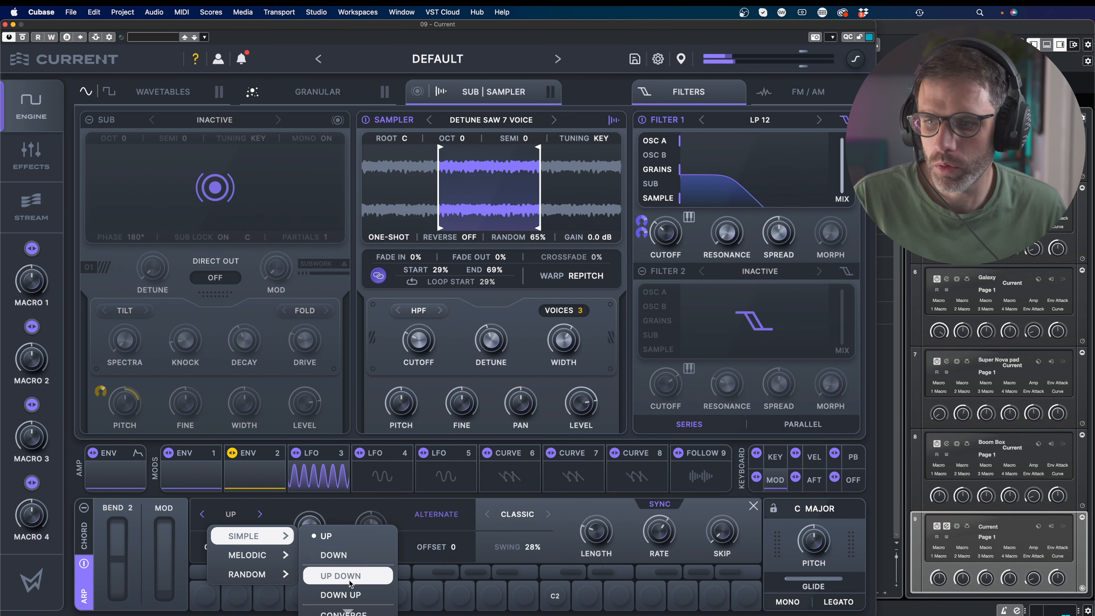
{"action": "mouse_move", "coordinate": [275, 555]}
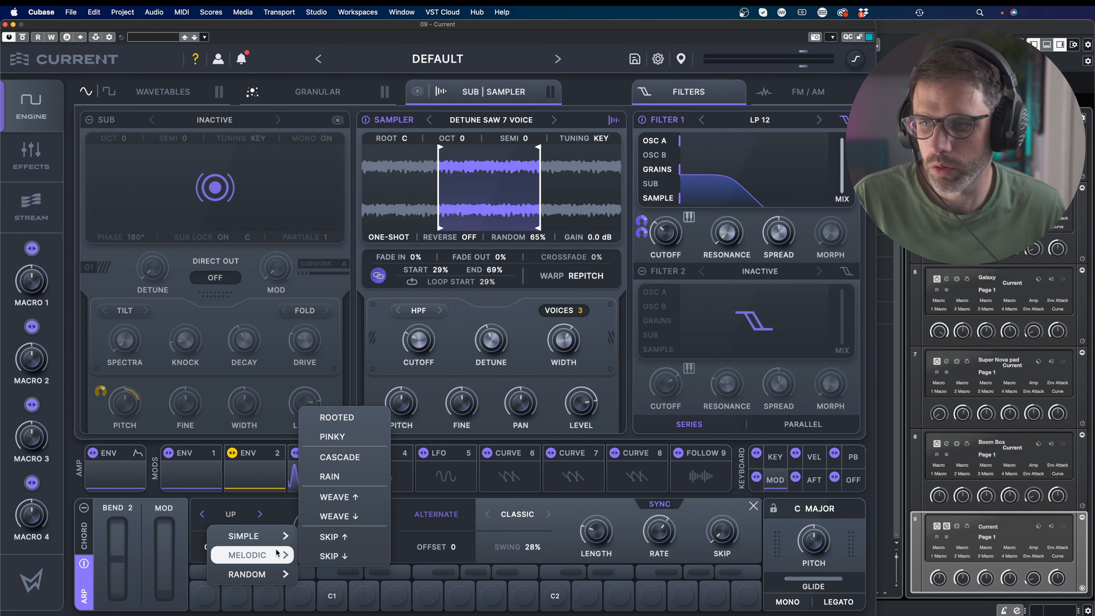
{"action": "left_click", "coordinate": [345, 482]}
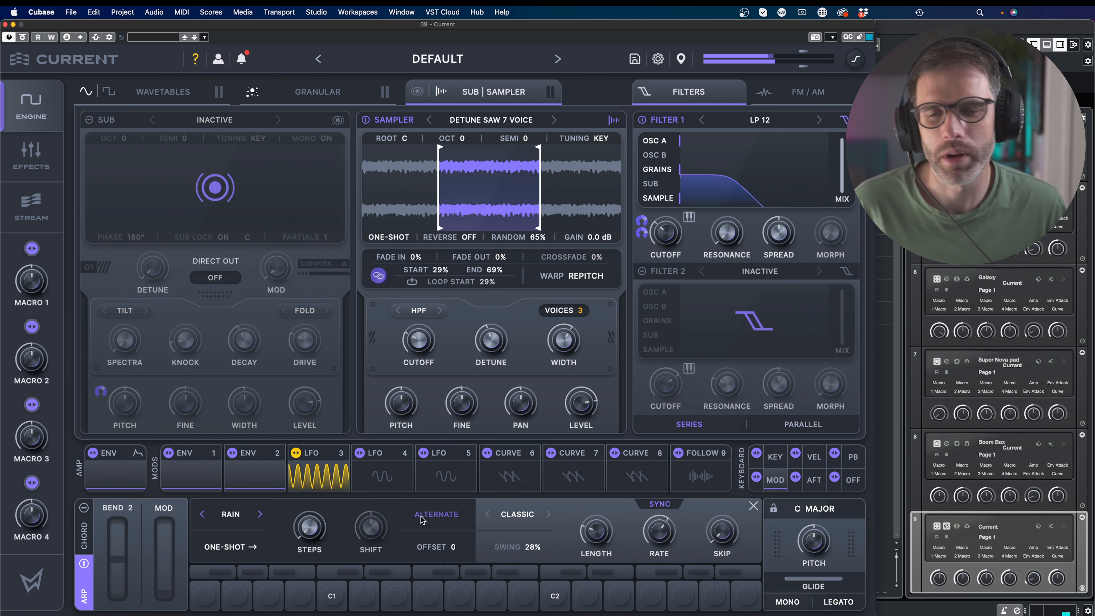
Step: Switch off the arpeggiator, enable chord mode, and look through its chord types and its inversion and creative voicings
{"action": "left_click", "coordinate": [83, 563]}
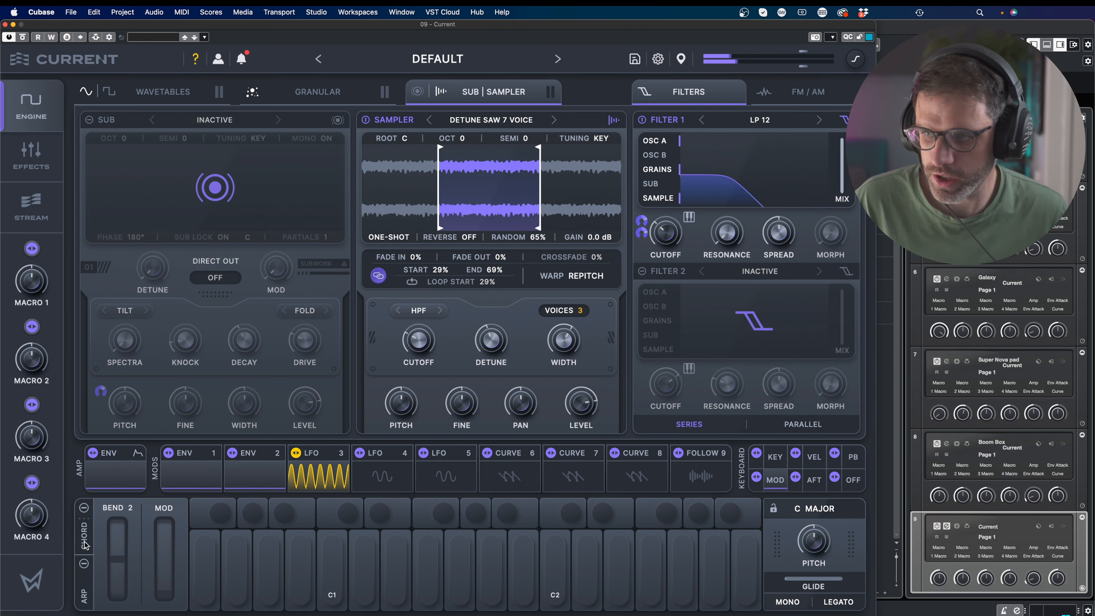
{"action": "left_click", "coordinate": [84, 514]}
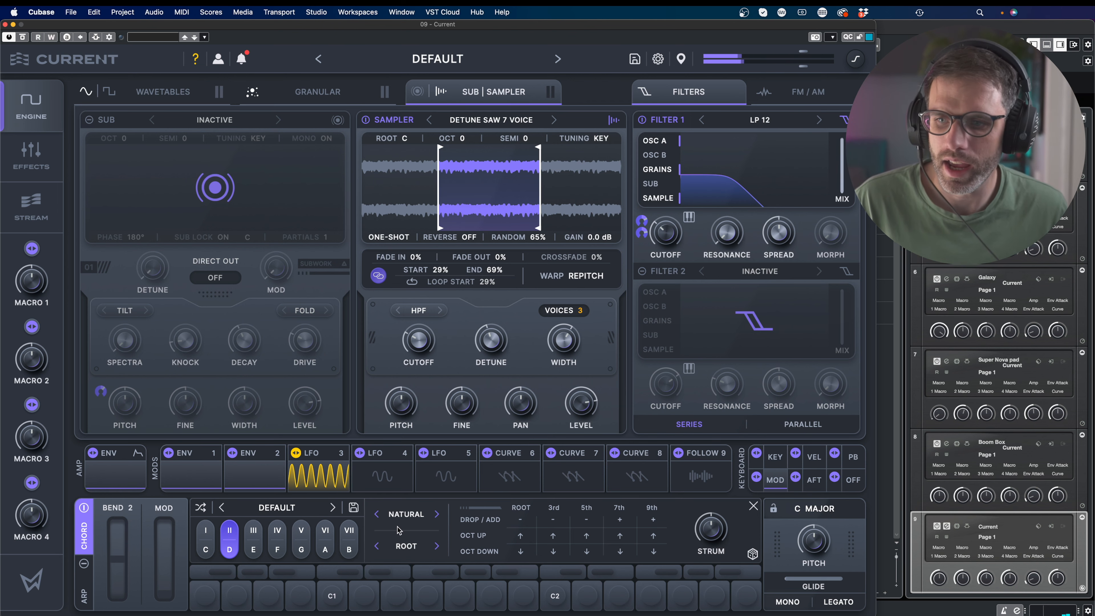
{"action": "left_click", "coordinate": [406, 514]}
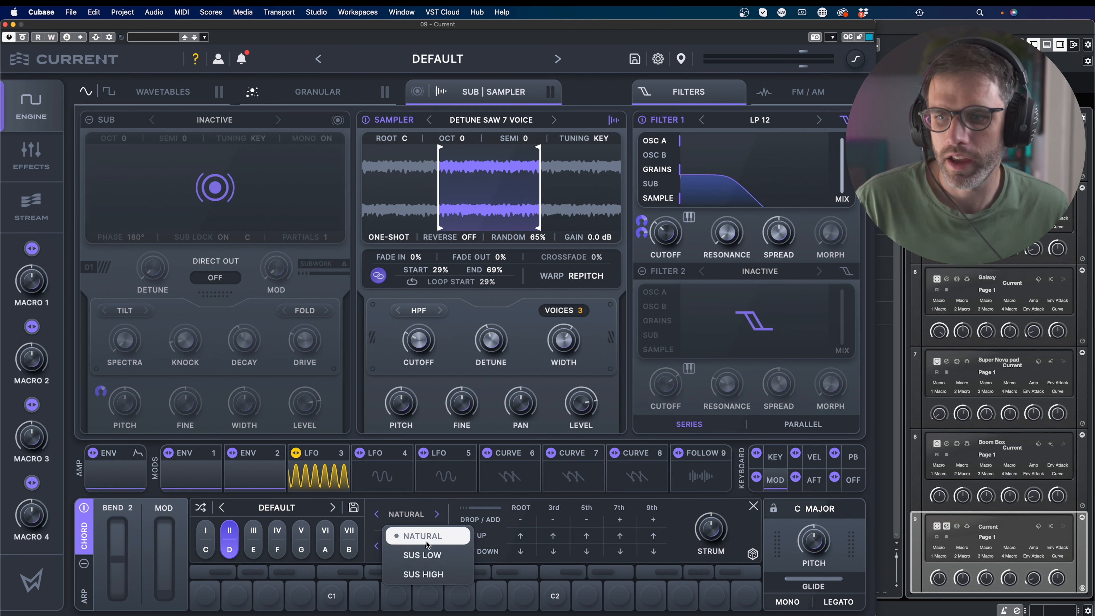
{"action": "left_click", "coordinate": [419, 503]}
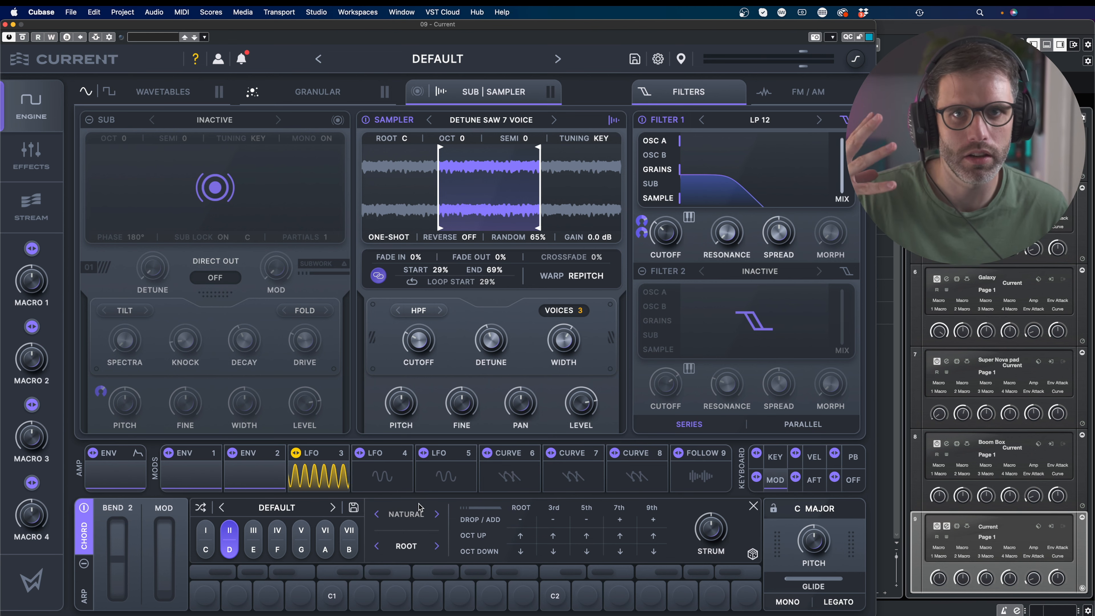
{"action": "mouse_move", "coordinate": [419, 507]}
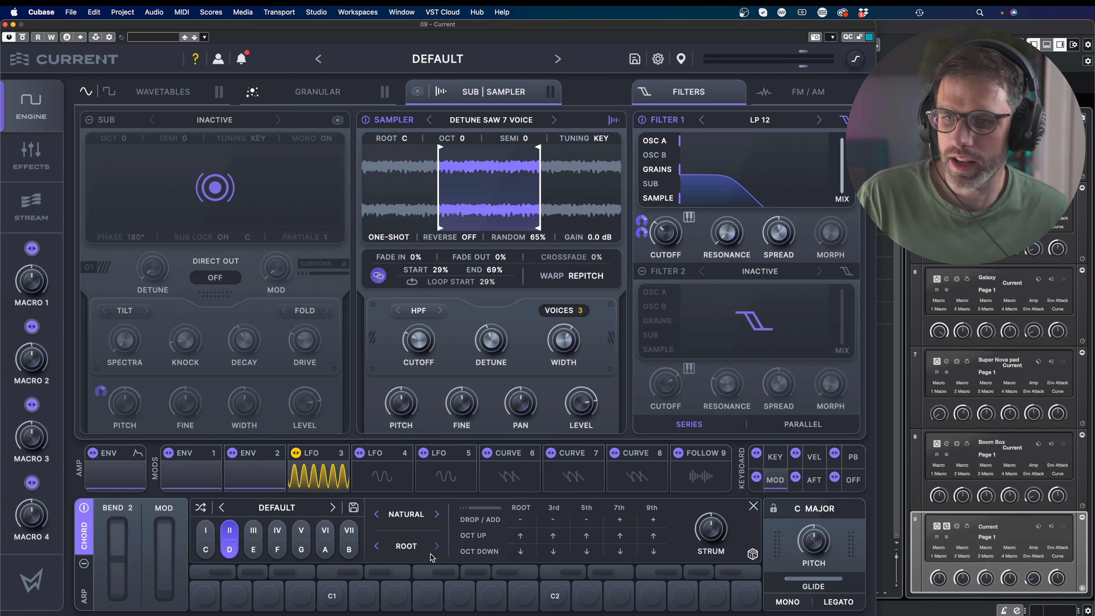
{"action": "left_click", "coordinate": [413, 550]}
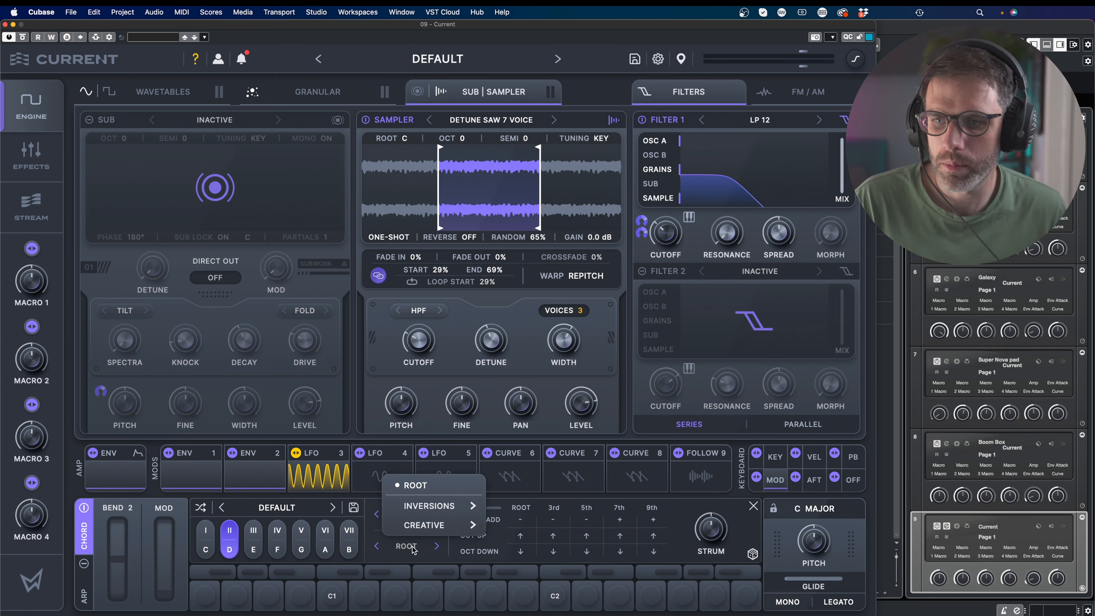
{"action": "mouse_move", "coordinate": [425, 525]}
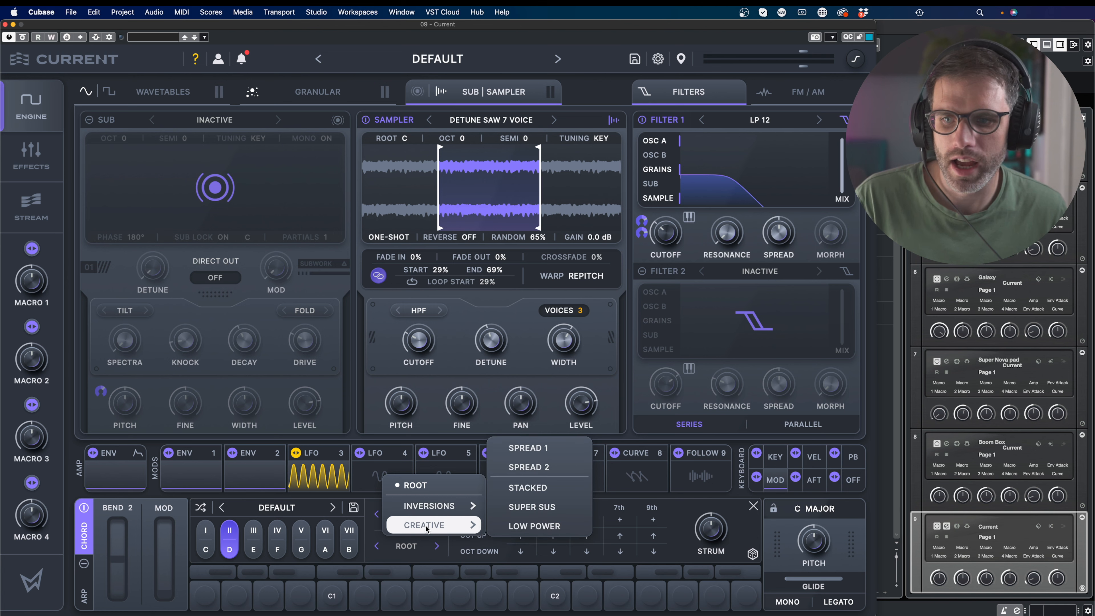
{"action": "left_click", "coordinate": [401, 561]}
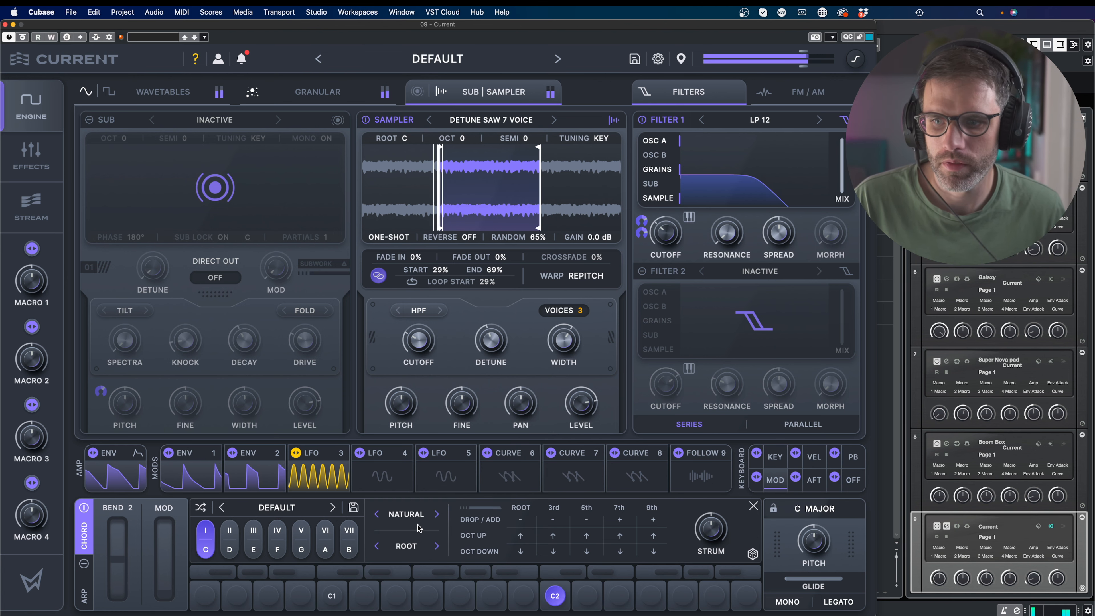
Step: Try the Sus Low and Sus High chord types on the I chord, ending on Natural
{"action": "left_click", "coordinate": [436, 513]}
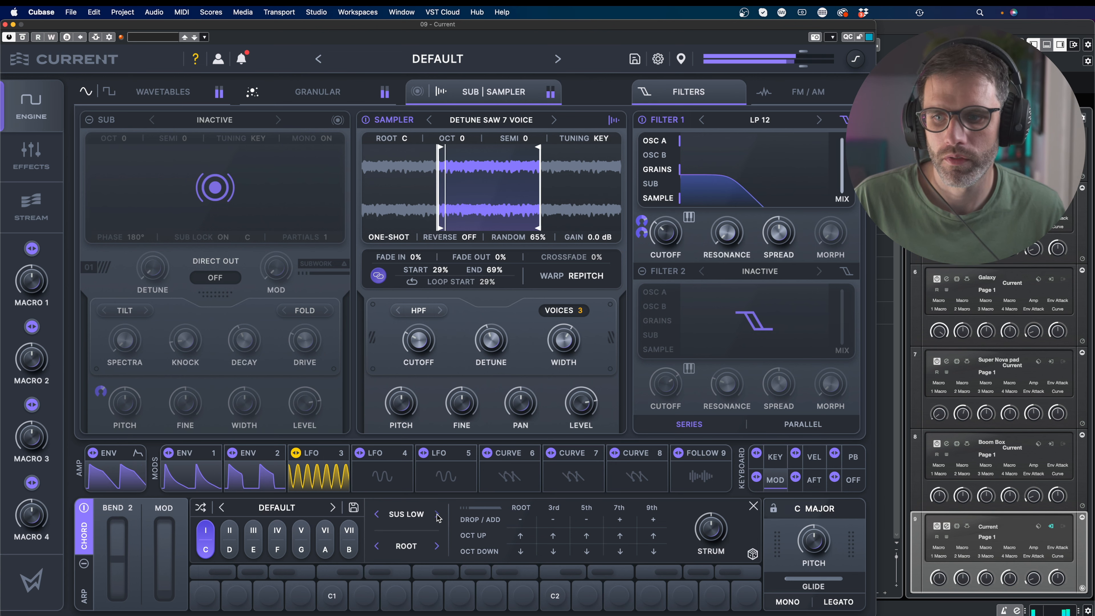
{"action": "left_click", "coordinate": [437, 515]}
{"action": "left_click", "coordinate": [437, 514]}
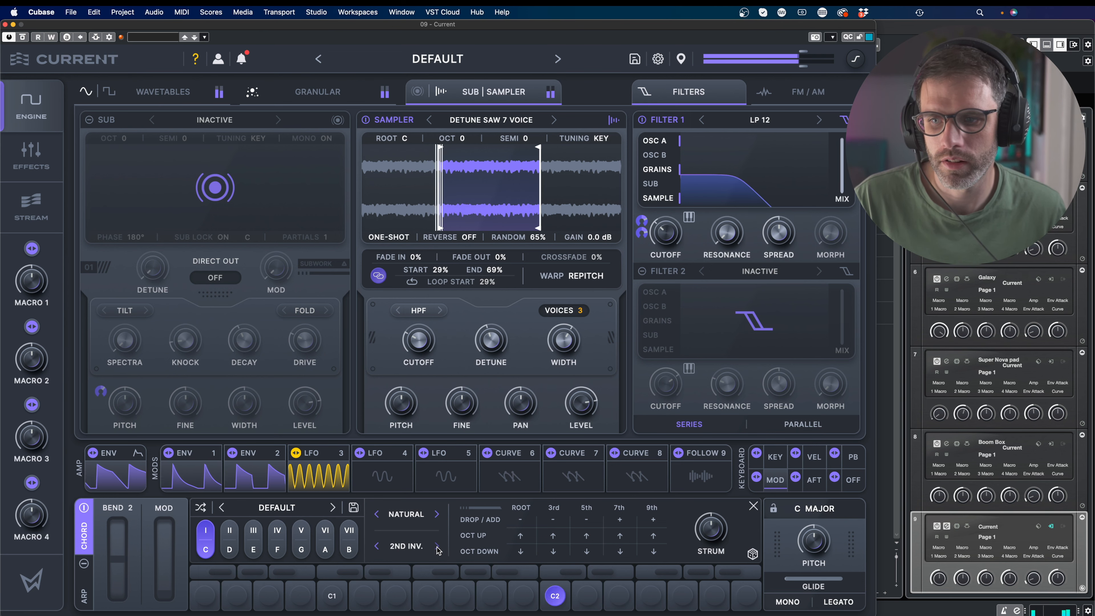
Step: Audition the I chord with the Spread 1, Stacked and Super Sus voicings, cycling on toward Root
{"action": "left_click", "coordinate": [436, 546]}
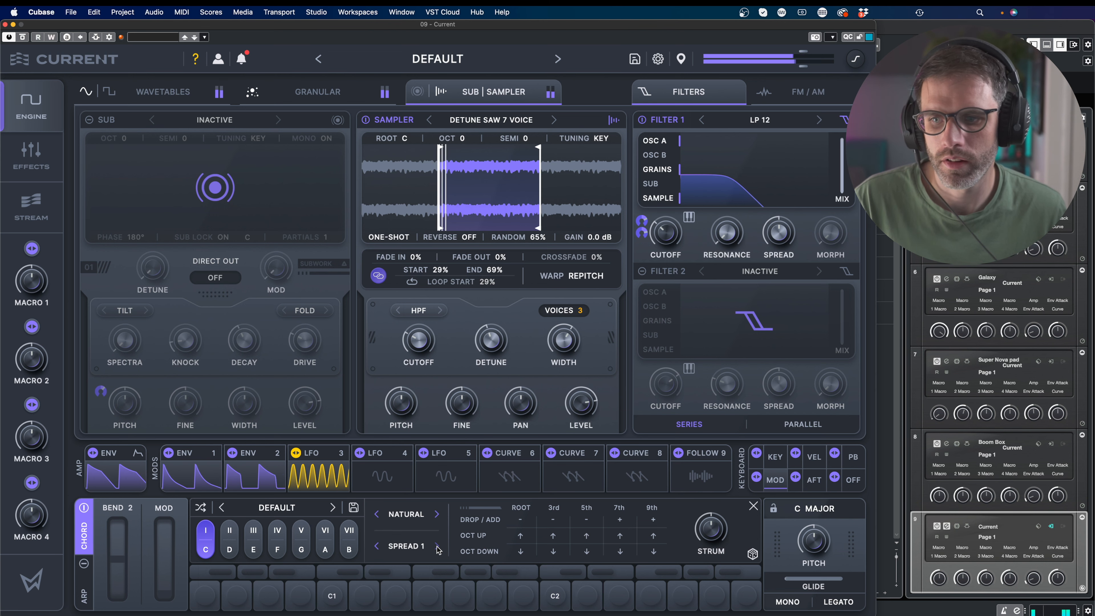
{"action": "left_click", "coordinate": [437, 546]}
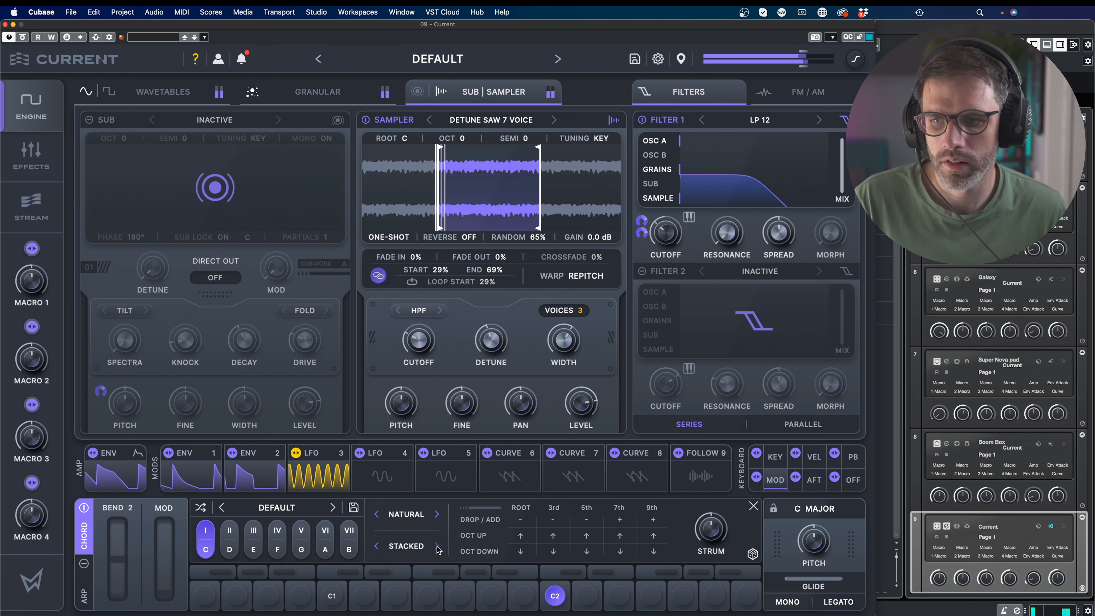
{"action": "left_click", "coordinate": [437, 546]}
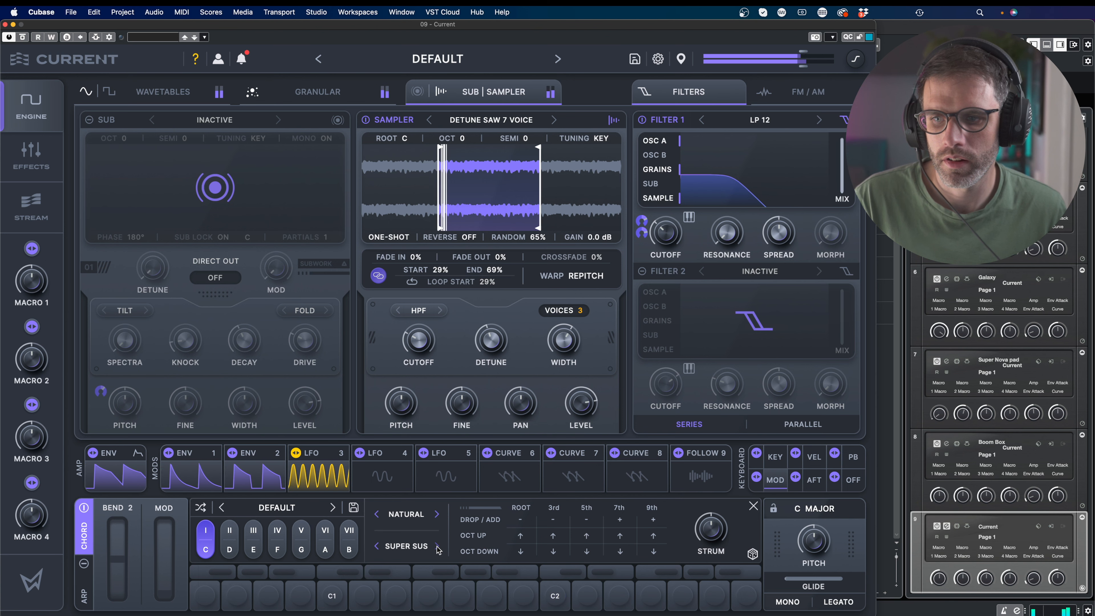
{"action": "left_click", "coordinate": [437, 546]}
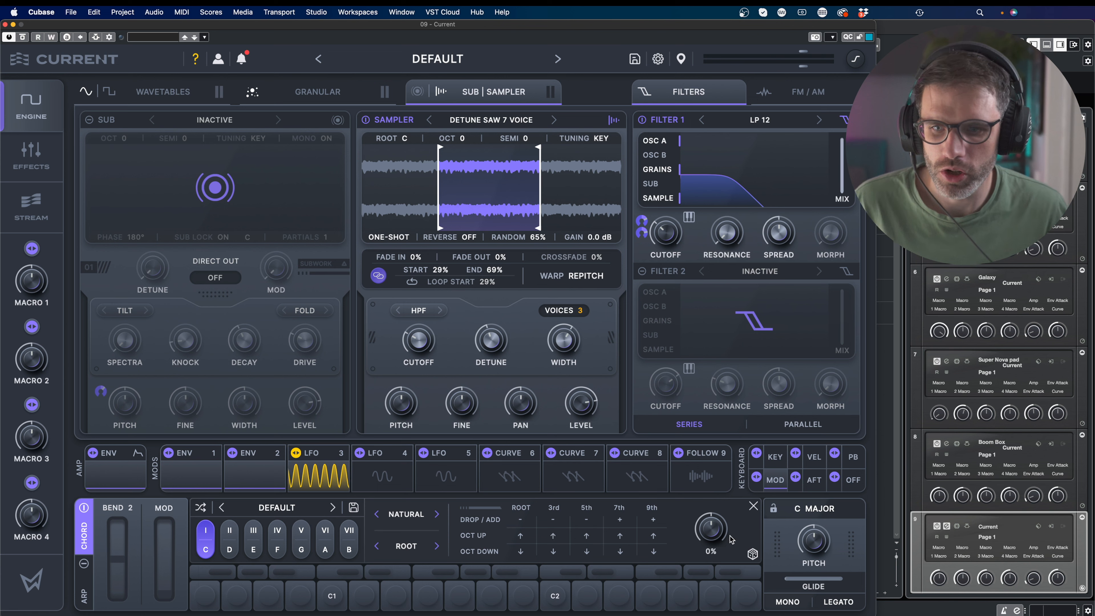
Step: Try a chord strum amount of about 68% and lower it again
{"action": "left_click_drag", "start_coordinate": [714, 529], "coordinate": [719, 521]}
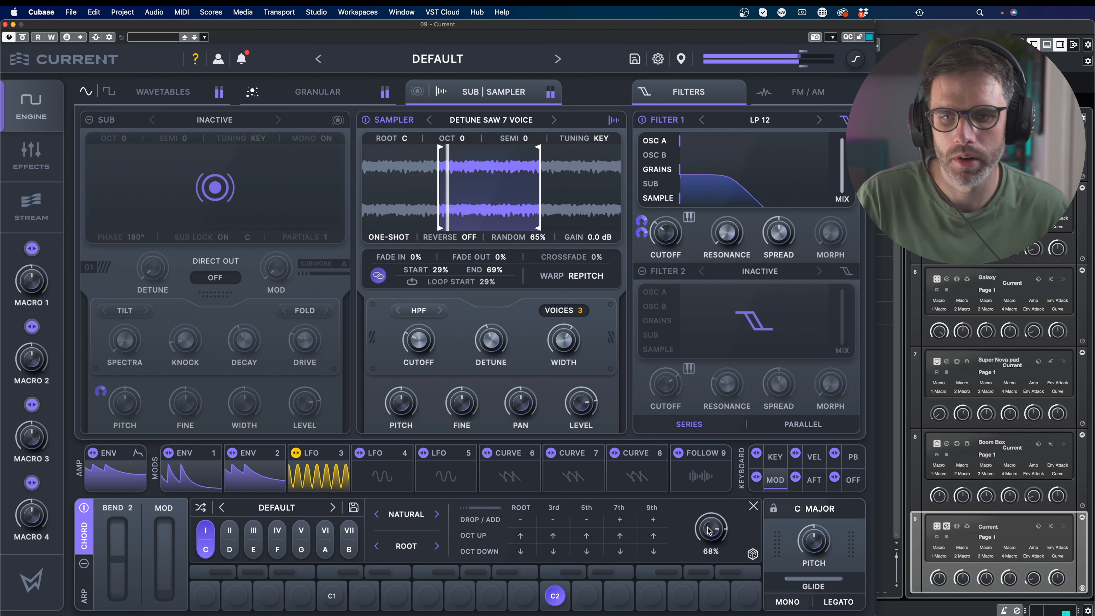
{"action": "left_click_drag", "start_coordinate": [712, 529], "coordinate": [710, 555]}
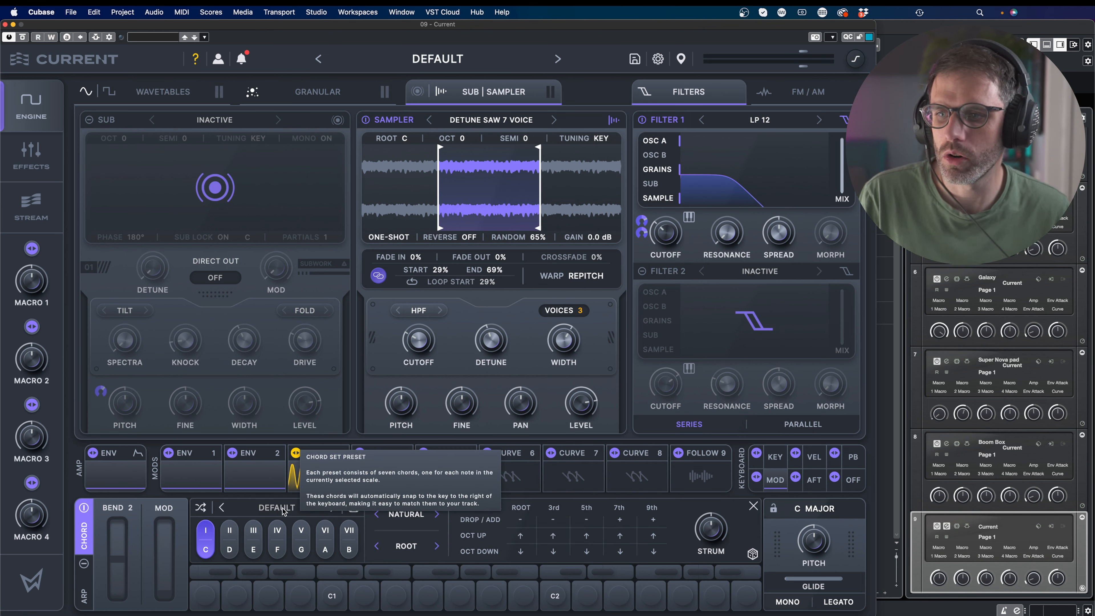
Step: Load the Inspirational chord set preset from the Emotive category
{"action": "left_click", "coordinate": [284, 511]}
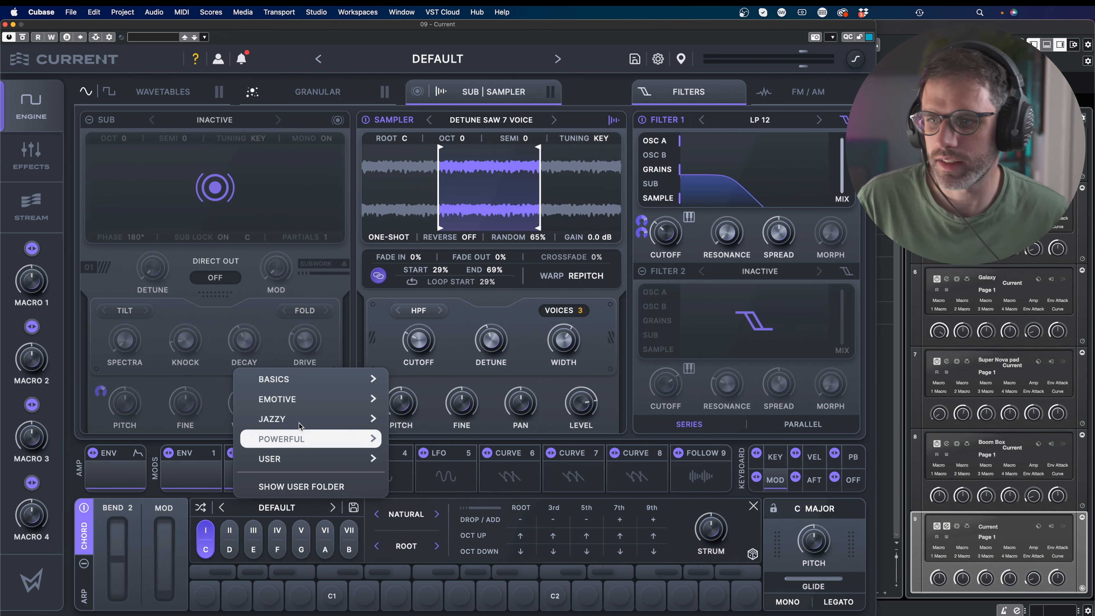
{"action": "mouse_move", "coordinate": [308, 383]}
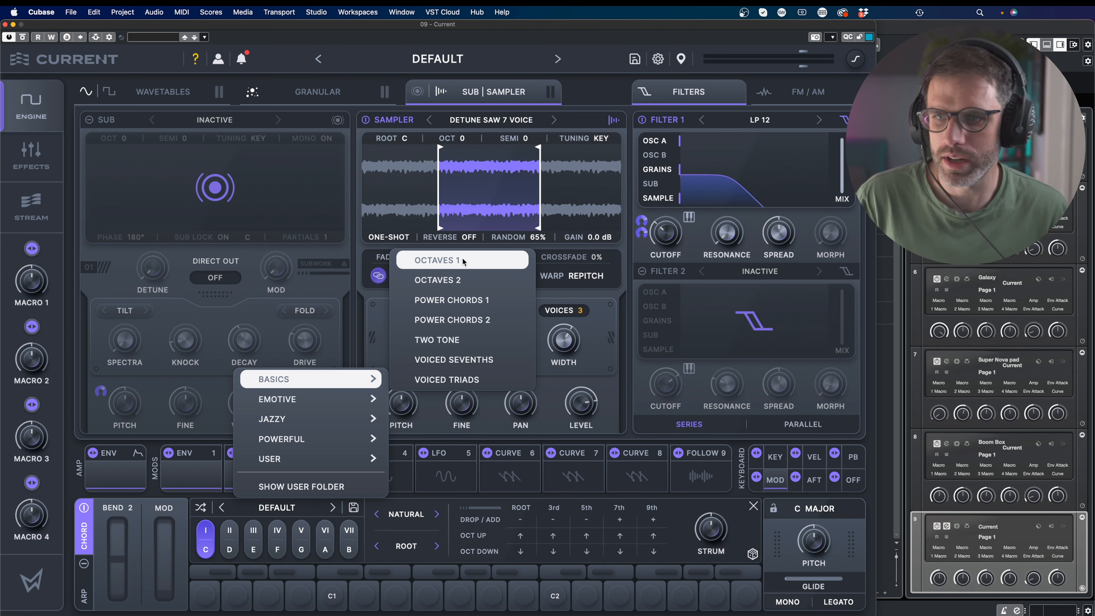
{"action": "mouse_move", "coordinate": [327, 399]}
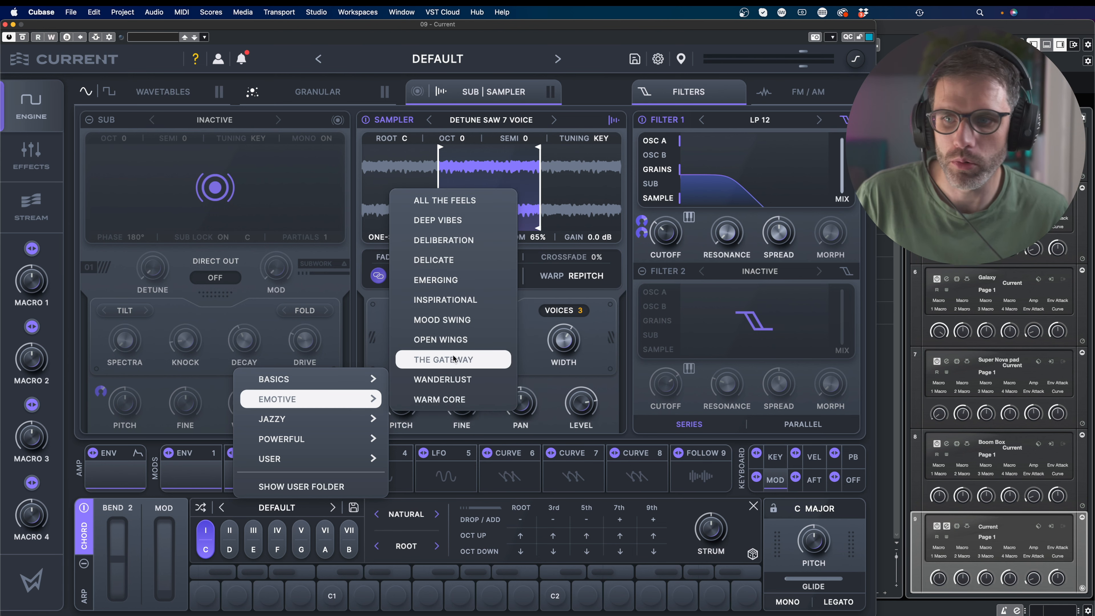
{"action": "left_click", "coordinate": [447, 304]}
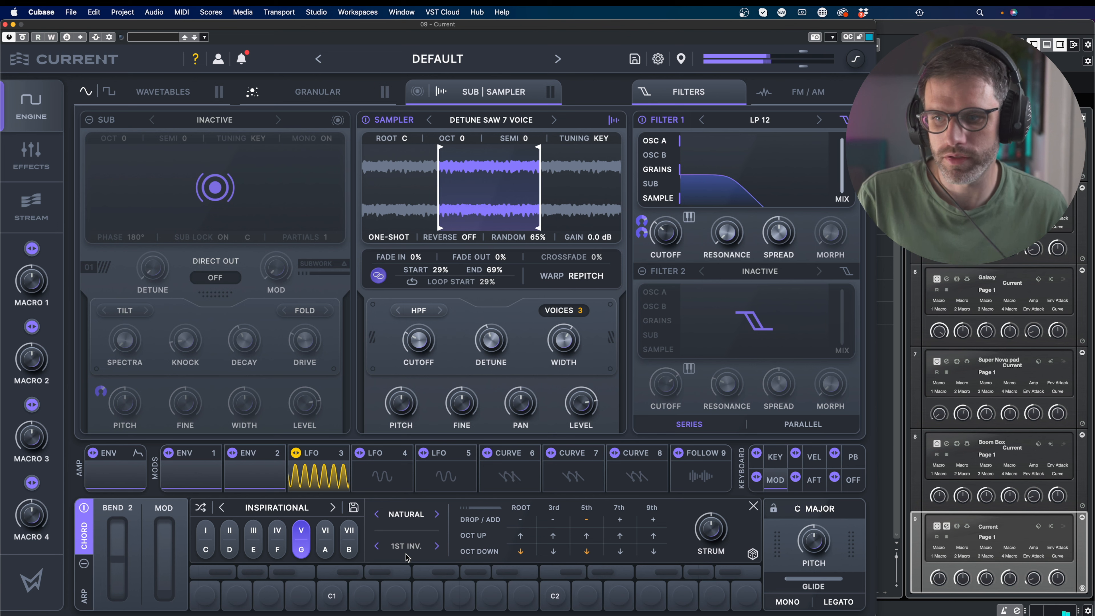
Step: Load the Confirmation chord set preset from the Powerful category and switch chord mode off
{"action": "left_click", "coordinate": [278, 510]}
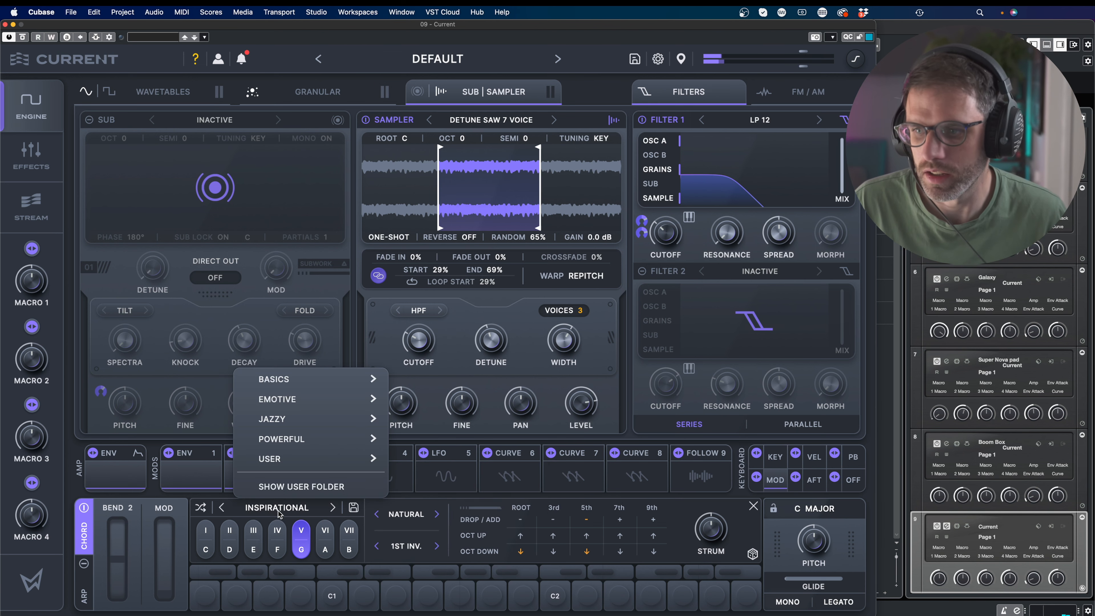
{"action": "mouse_move", "coordinate": [319, 436]}
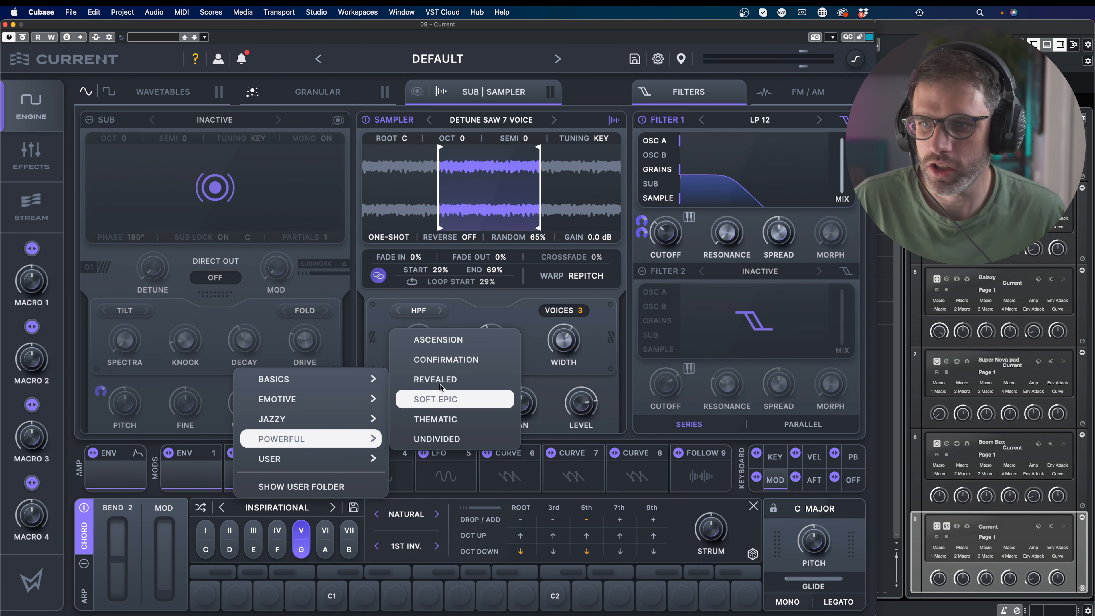
{"action": "left_click", "coordinate": [465, 362]}
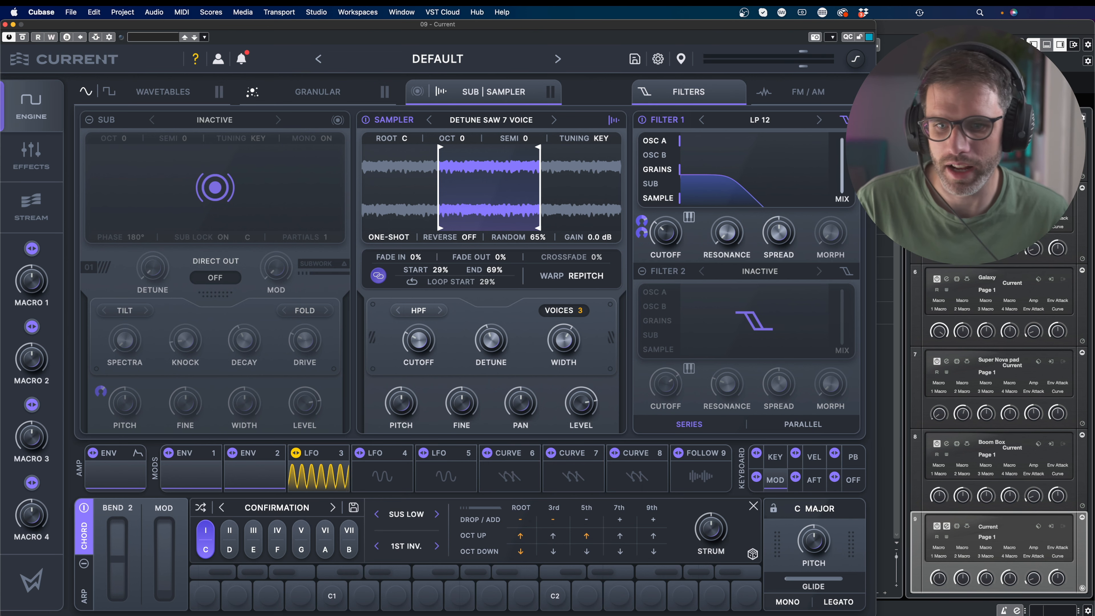
{"action": "left_click", "coordinate": [85, 509]}
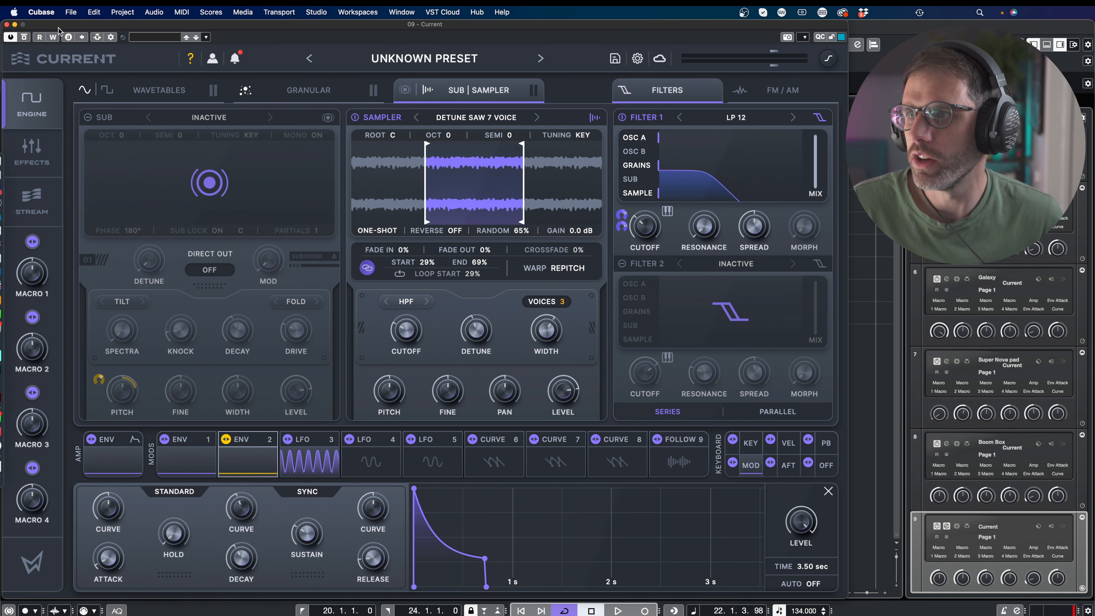
Step: Close the current instrument window, open the Boom Box track's instrument, and enlarge and reposition its window
{"action": "left_click_drag", "start_coordinate": [8, 26], "coordinate": [70, 69]}
{"action": "left_click", "coordinate": [68, 68]}
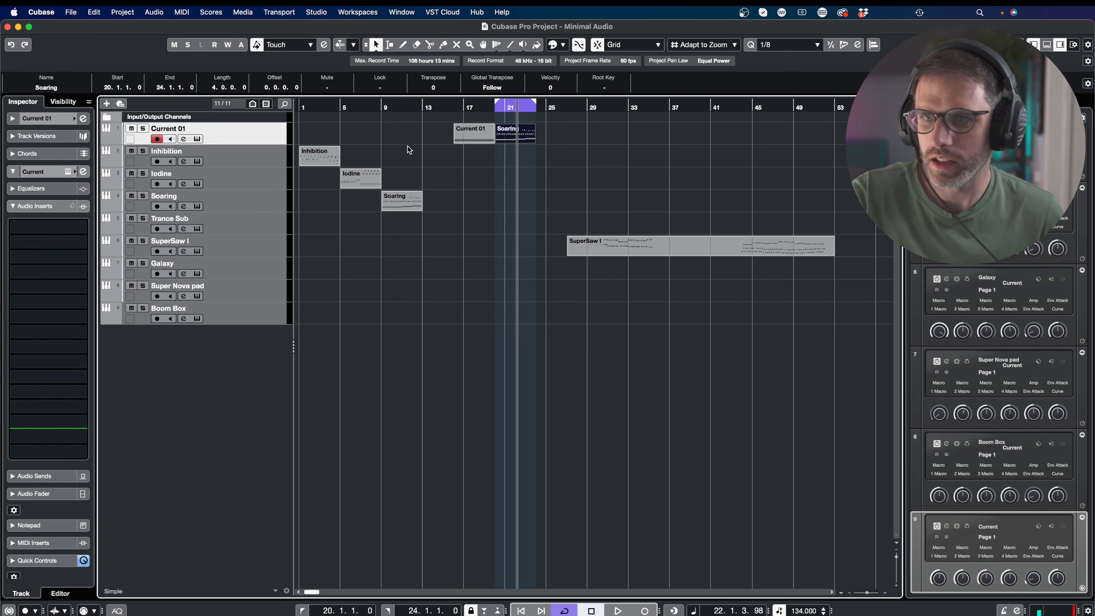
{"action": "left_click", "coordinate": [272, 314]}
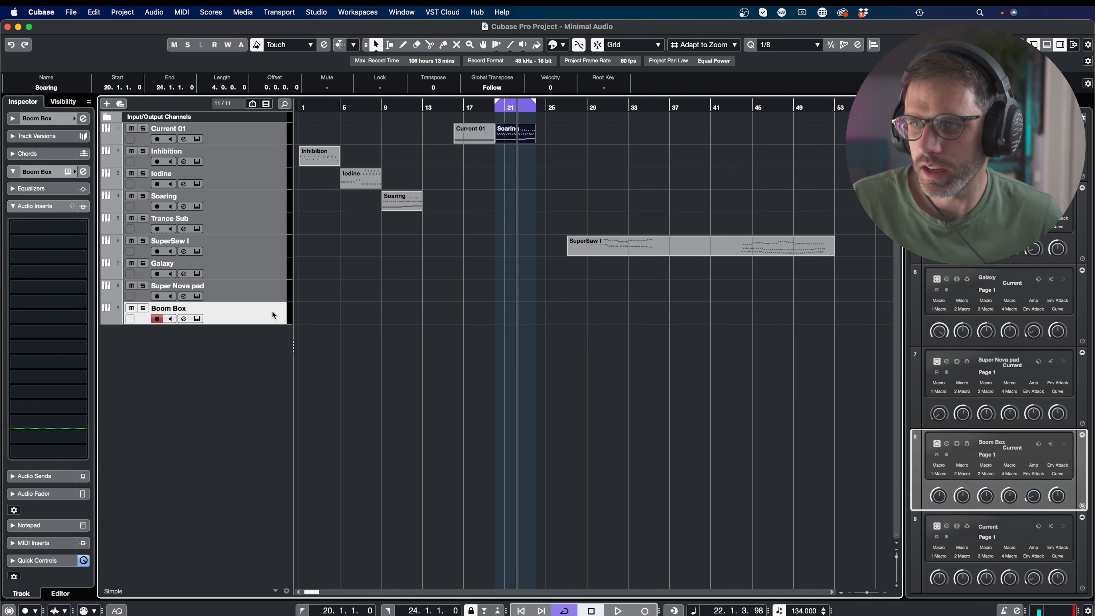
{"action": "left_click", "coordinate": [196, 319]}
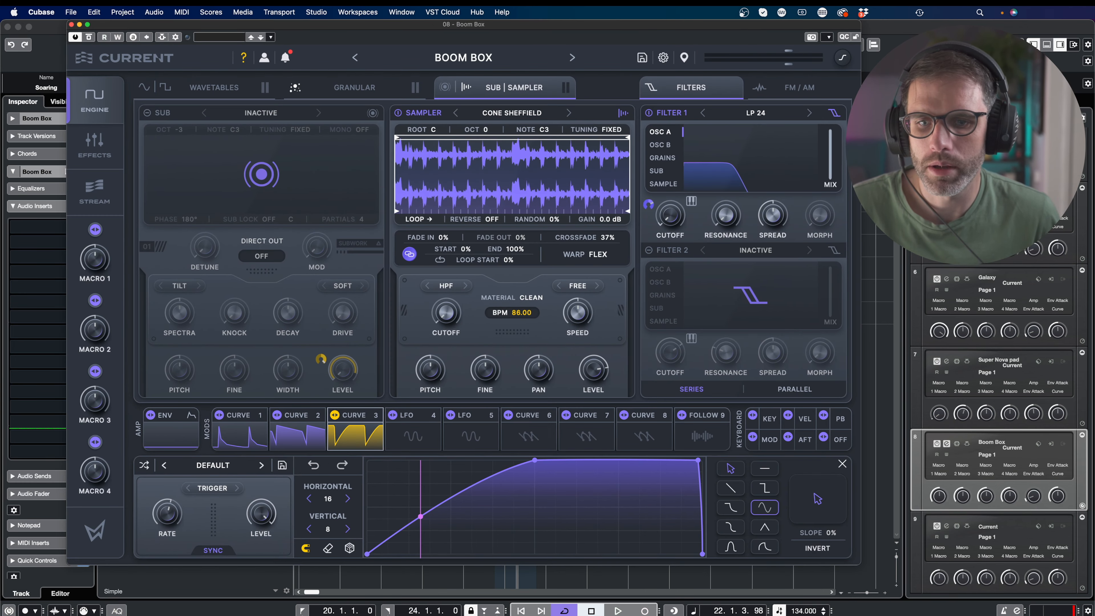
{"action": "left_click_drag", "start_coordinate": [860, 563], "coordinate": [895, 587]}
{"action": "left_click_drag", "start_coordinate": [601, 23], "coordinate": [534, 21]}
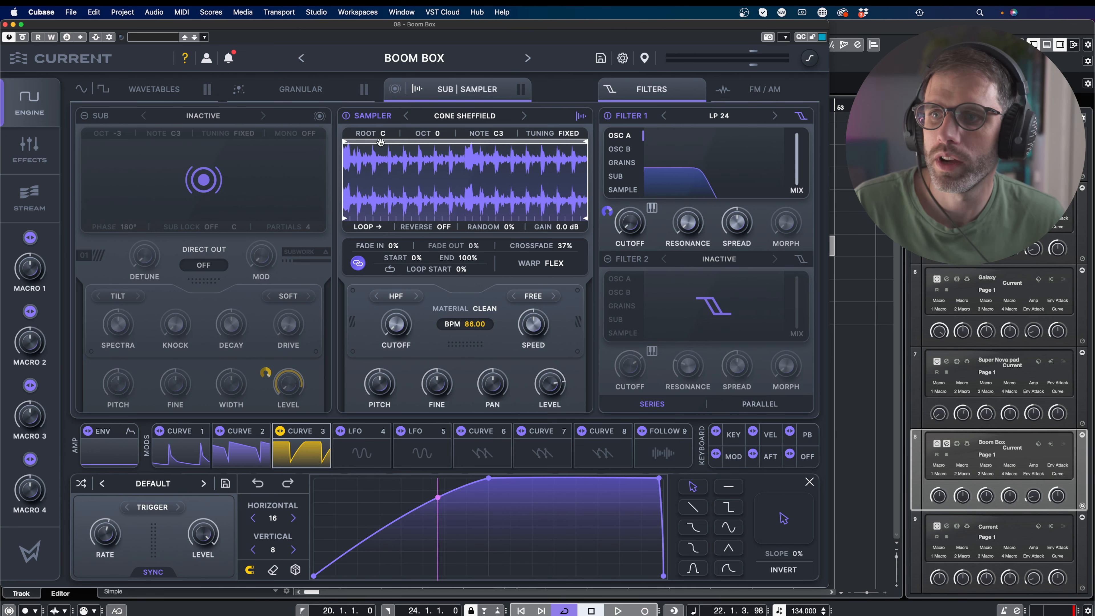
Step: Enable the Boom Box patch's Sub oscillator and wavetable Osc A, and inspect its Morph EQ effect before returning to the engine view
{"action": "left_click", "coordinate": [395, 90]}
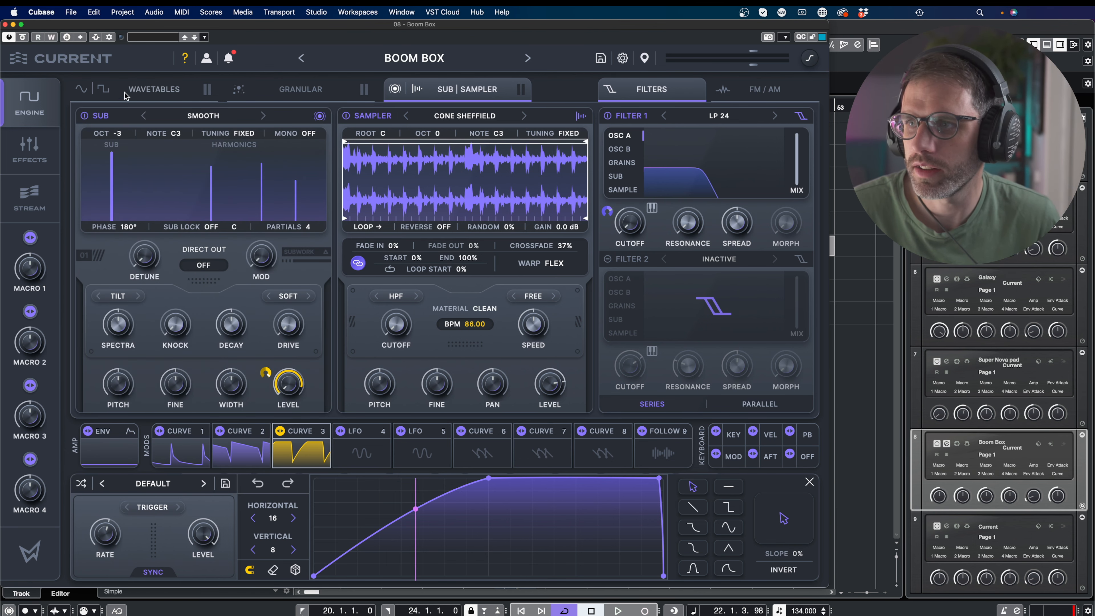
{"action": "left_click", "coordinate": [154, 89]}
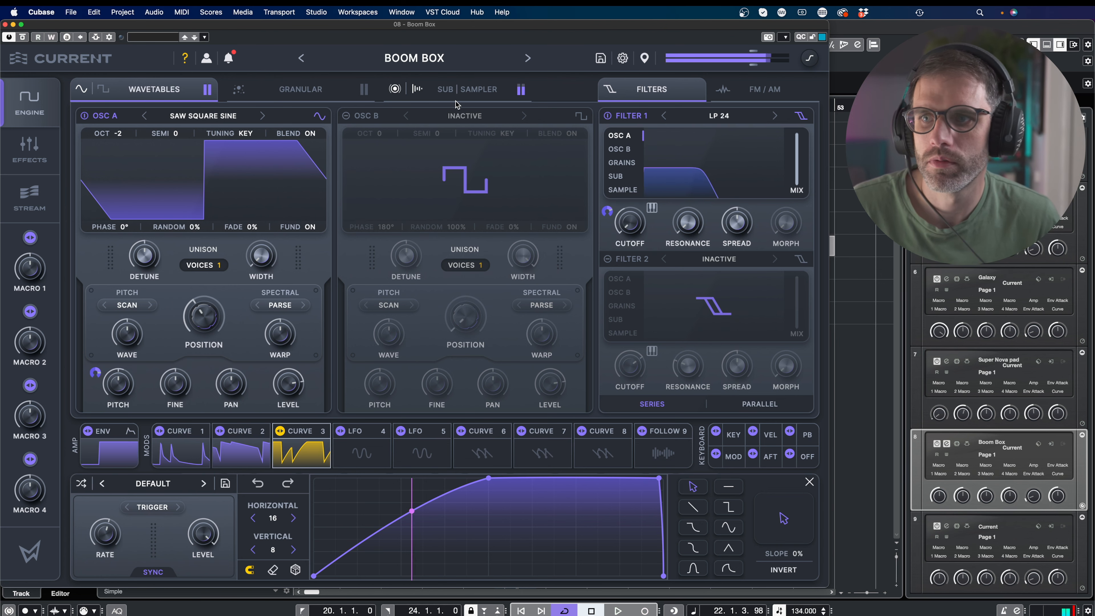
{"action": "left_click", "coordinate": [49, 160]}
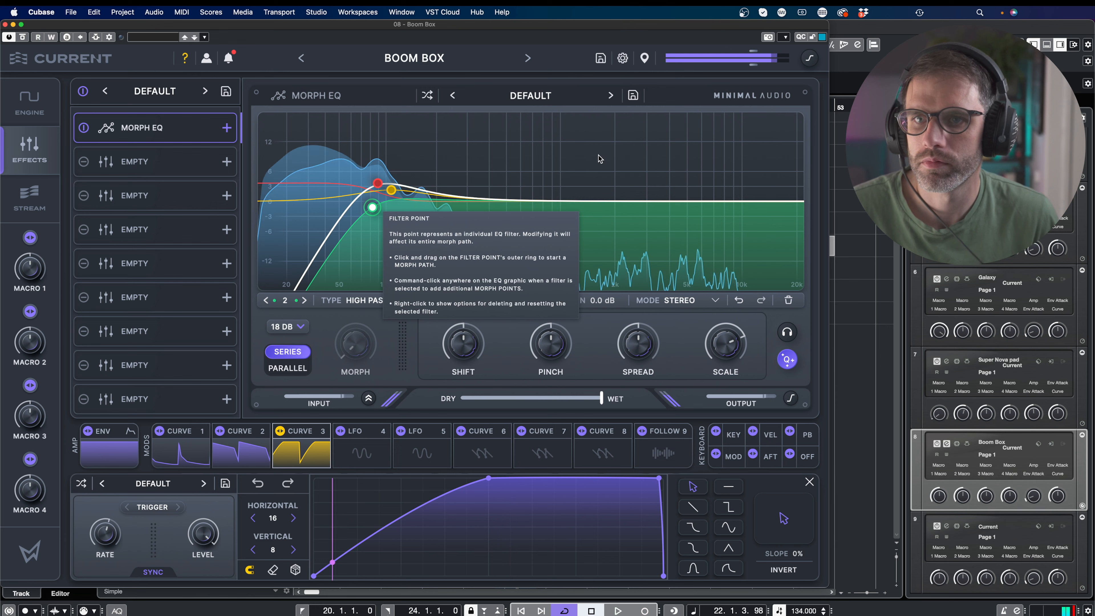
{"action": "left_click", "coordinate": [40, 98]}
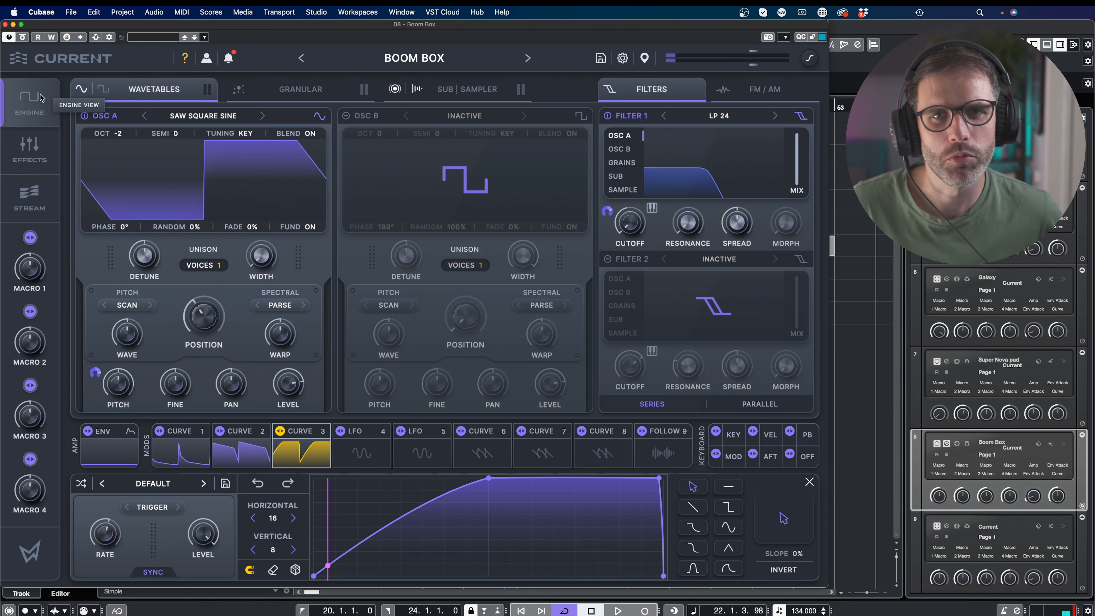